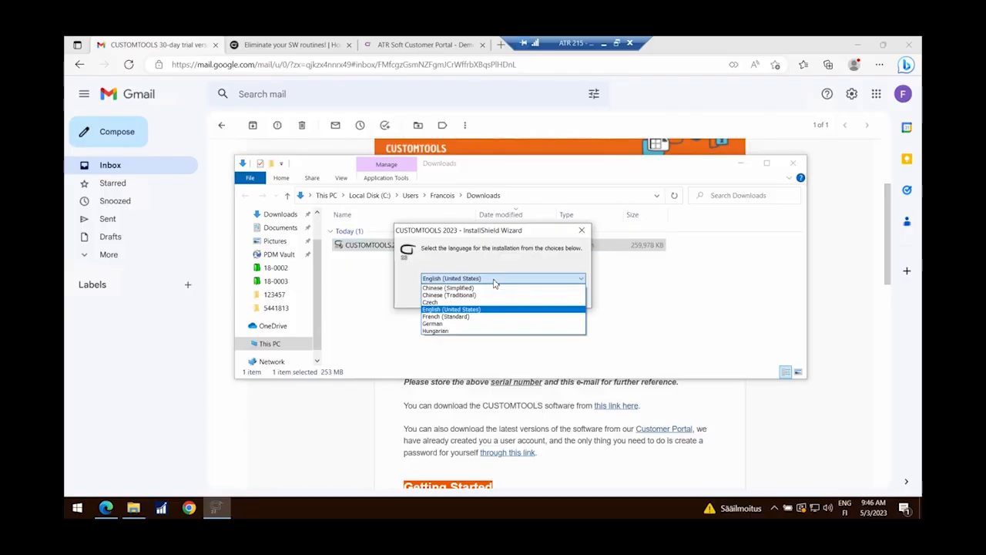
Start the CUSTOMTOOLS 2023 installation in English (United States) and accept the license agreement terms
click(496, 281)
click(514, 296)
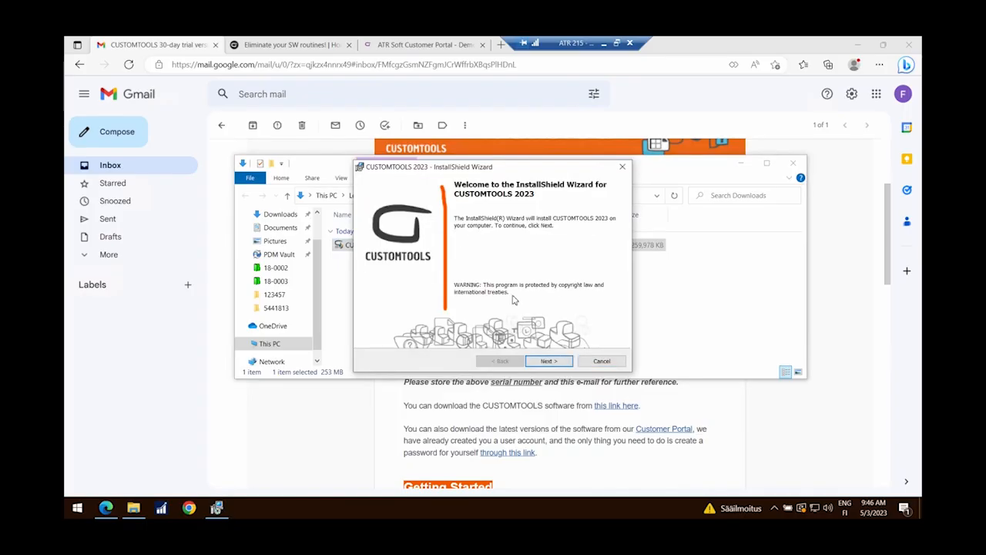
click(547, 361)
click(456, 321)
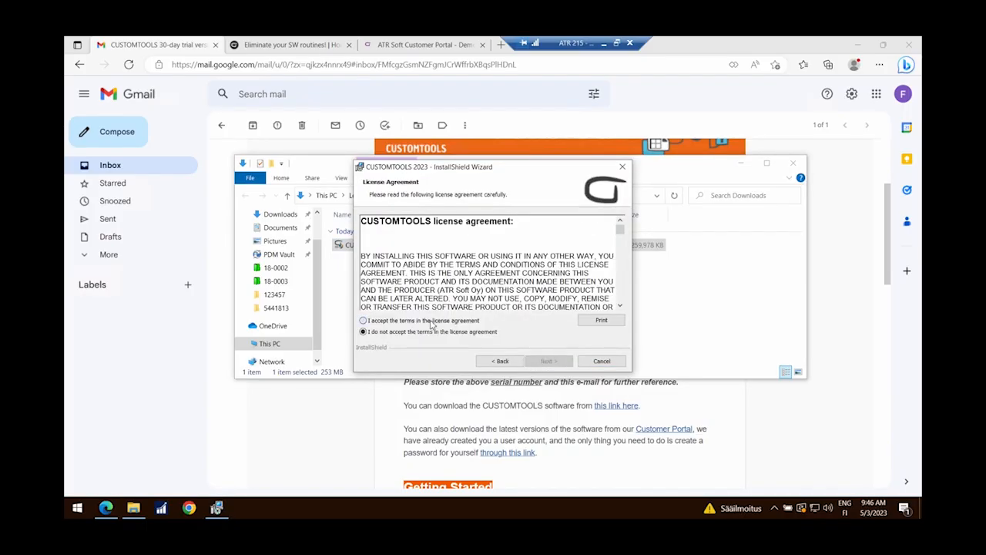
click(547, 362)
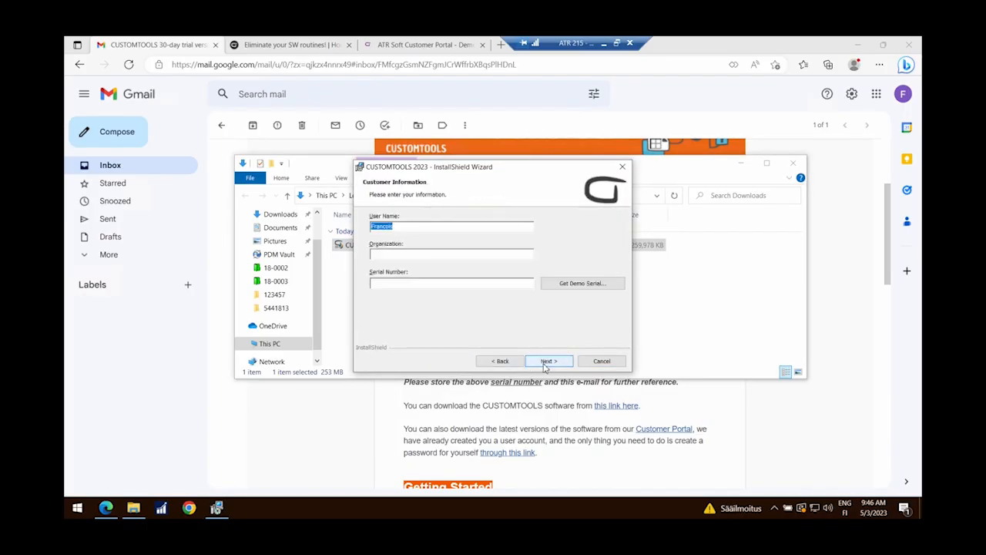
Enter ACME as the organization and paste the product serial number into the customer information
click(435, 257)
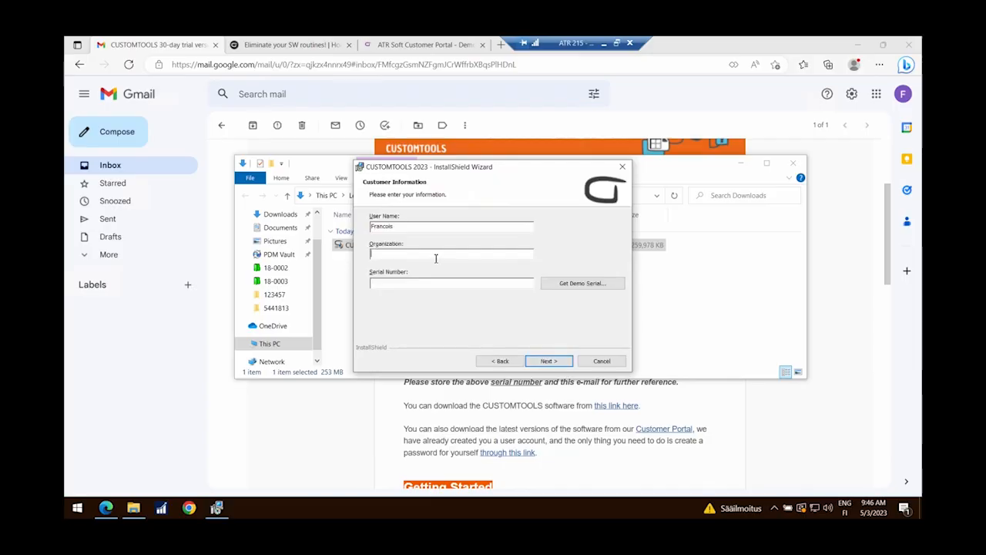
text(ACME)
click(466, 283)
key(ctrl+v)
click(551, 362)
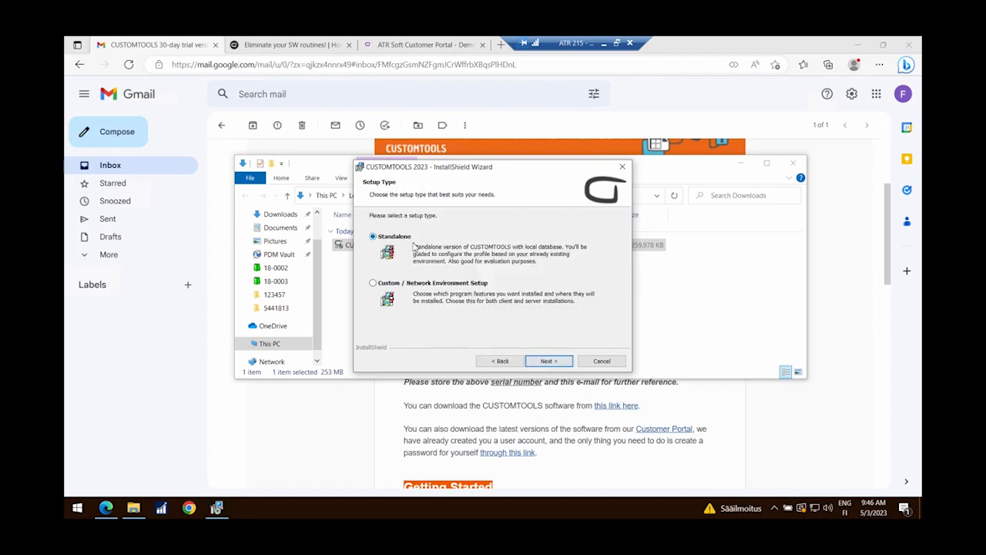
Install CUSTOMTOOLS 2023 with the Standalone setup type and finish the wizard without showing the What's new page
click(553, 363)
click(552, 361)
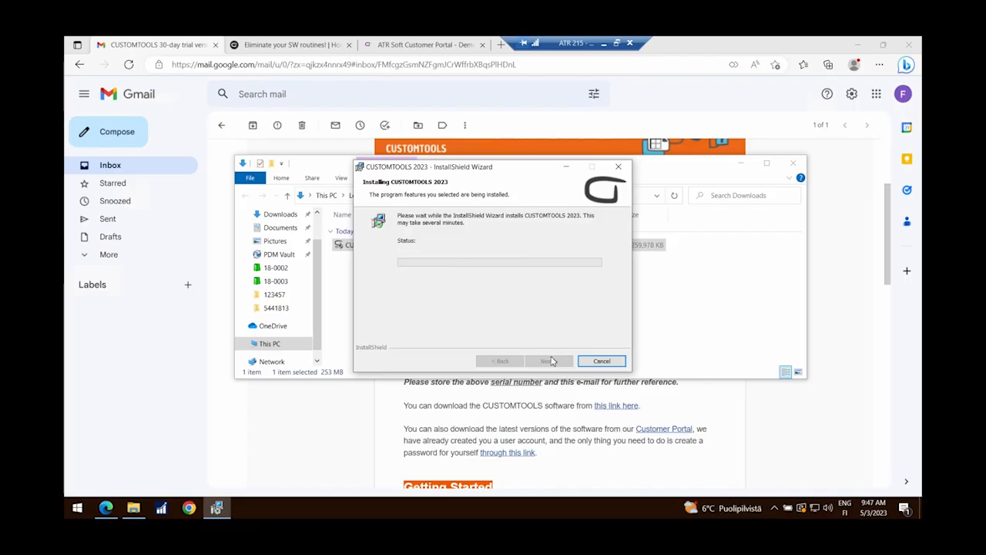
click(469, 288)
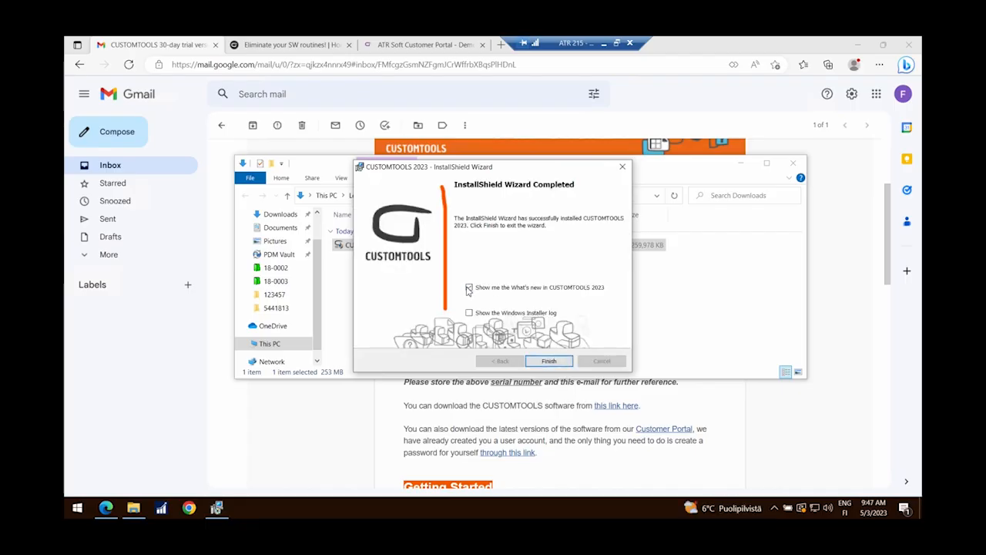
click(549, 361)
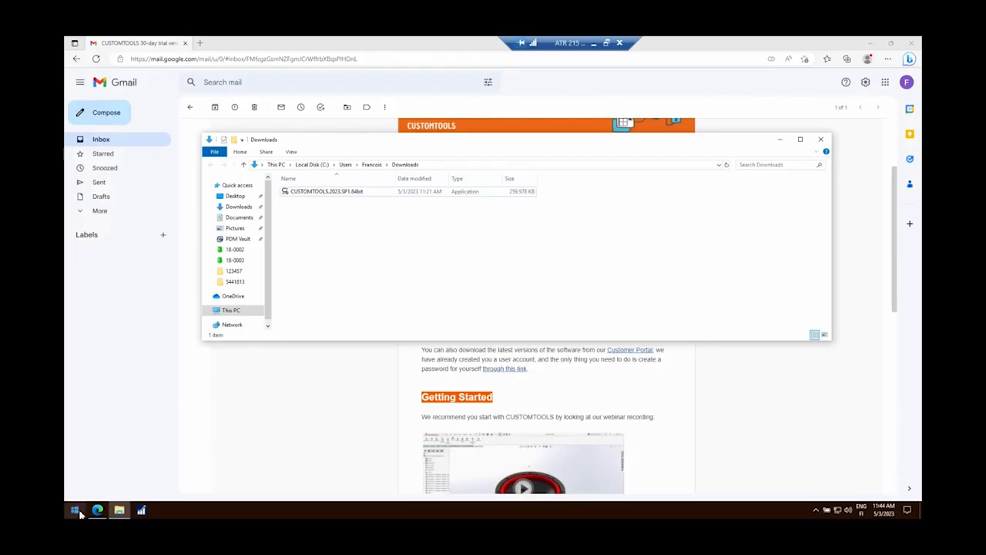
Search the installed apps for solidworks and launch SOLIDWORKS 2023
click(75, 510)
text(s)
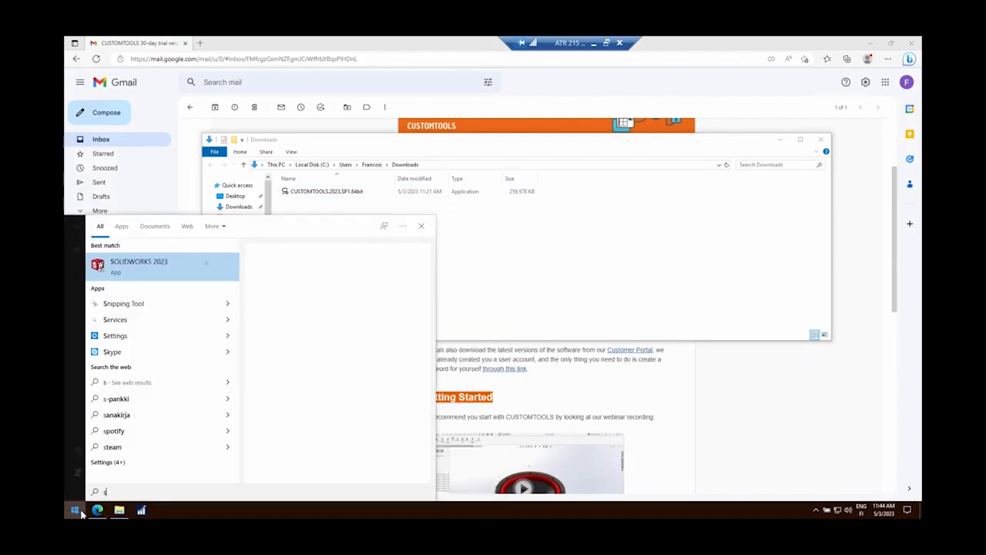
text(olidworks)
click(111, 266)
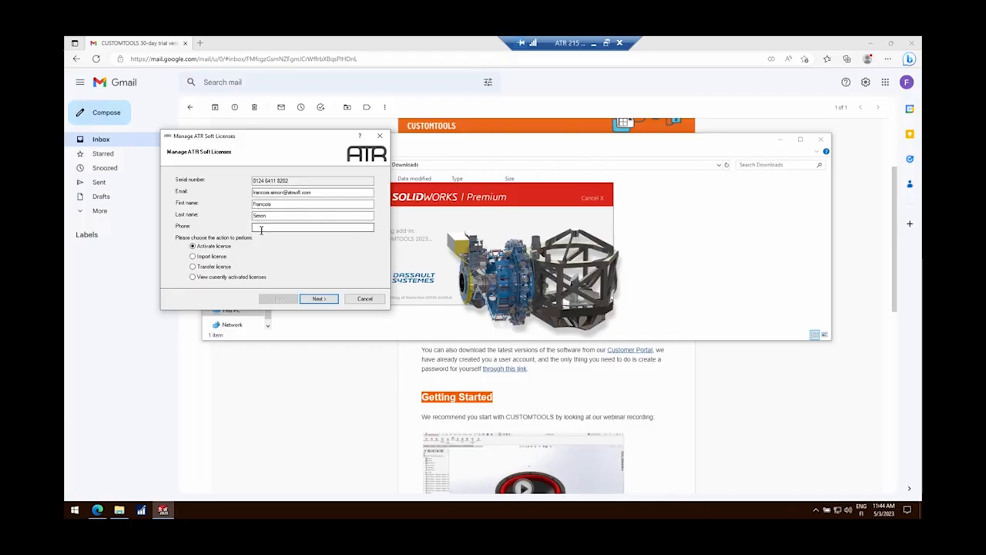
Activate the CUSTOMTOOLS Office license with the prefilled contact details
click(320, 301)
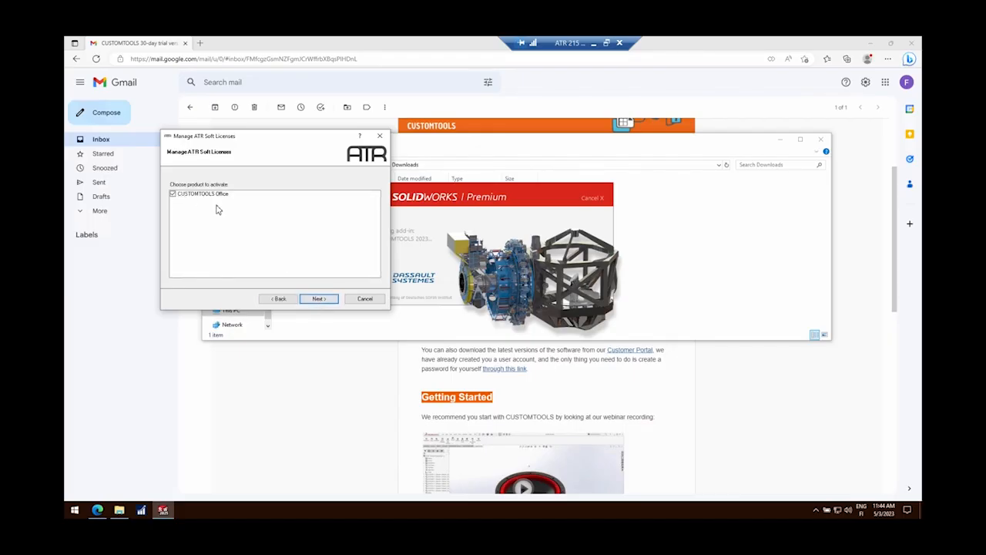
click(316, 299)
click(316, 299)
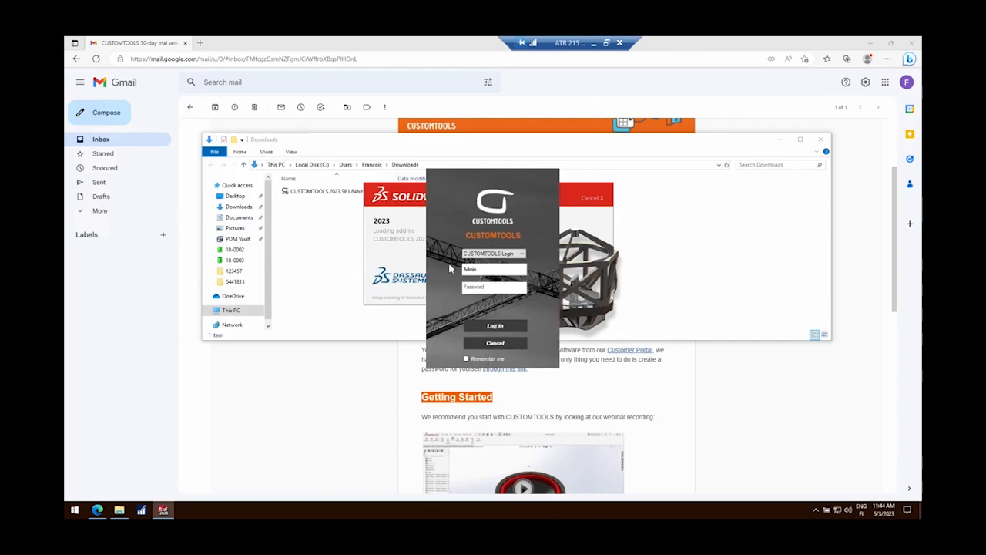
Log in to CUSTOMTOOLS as Admin using the CUSTOMTOOLS Login method
click(522, 256)
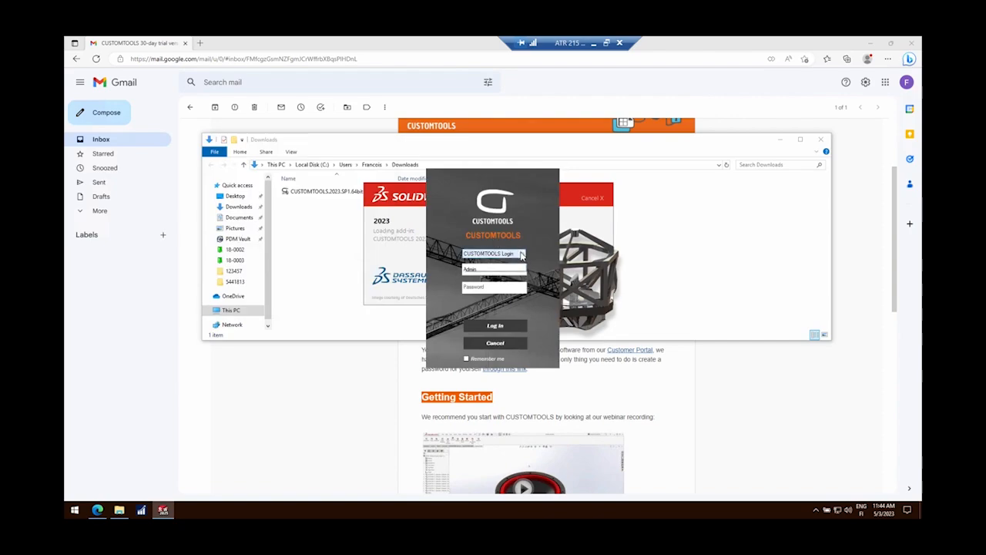
click(486, 263)
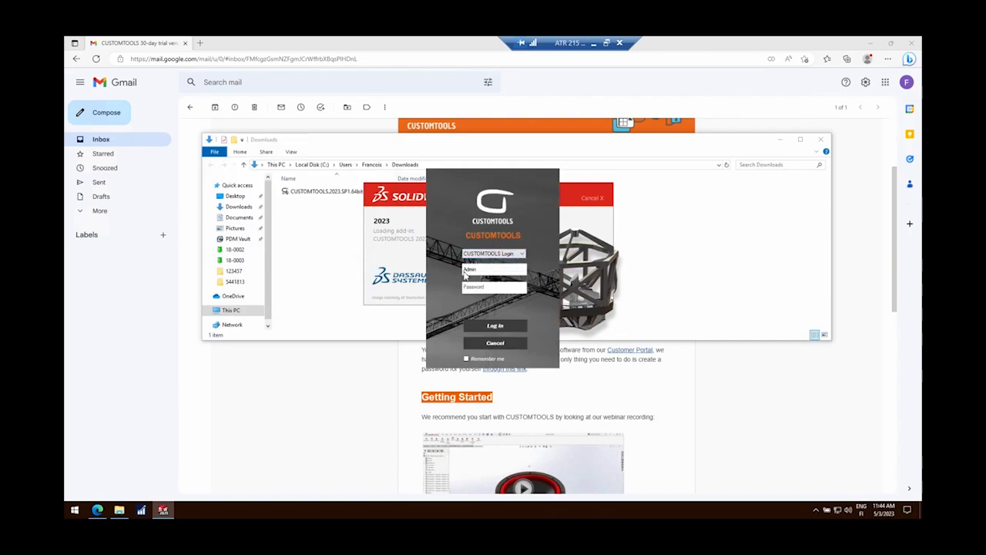
click(492, 325)
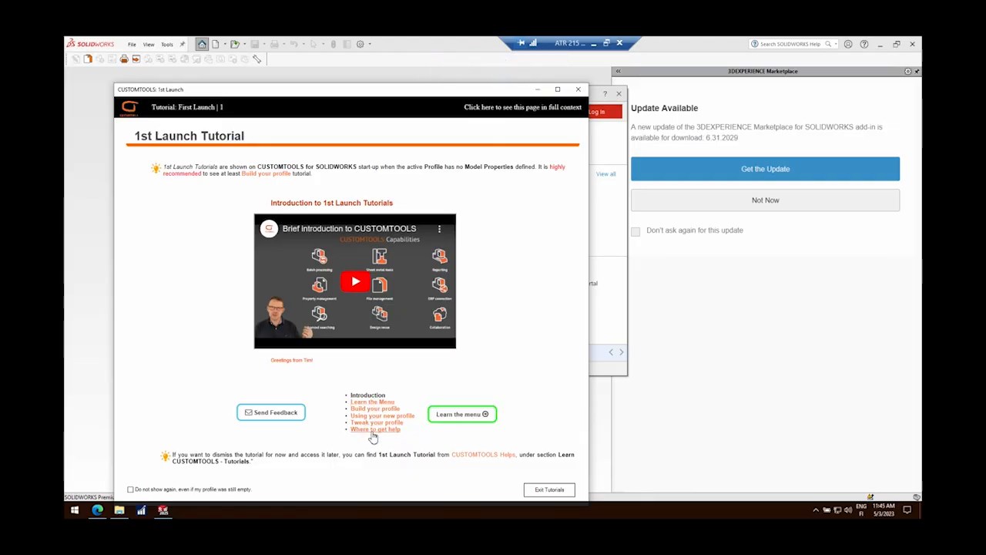
Dismiss the first-launch tutorial and the welcome window, and open the recent document "Clock without hands"
click(579, 91)
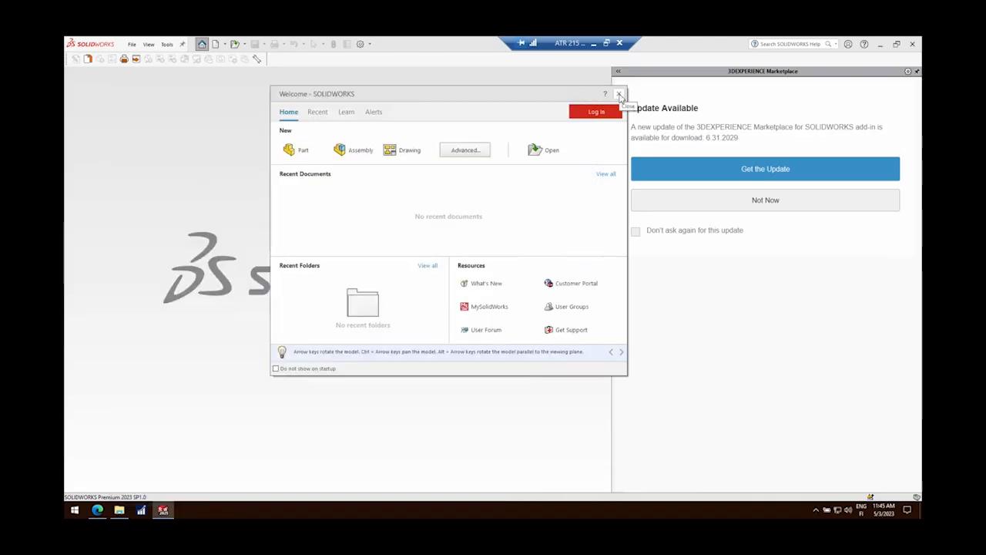
click(619, 94)
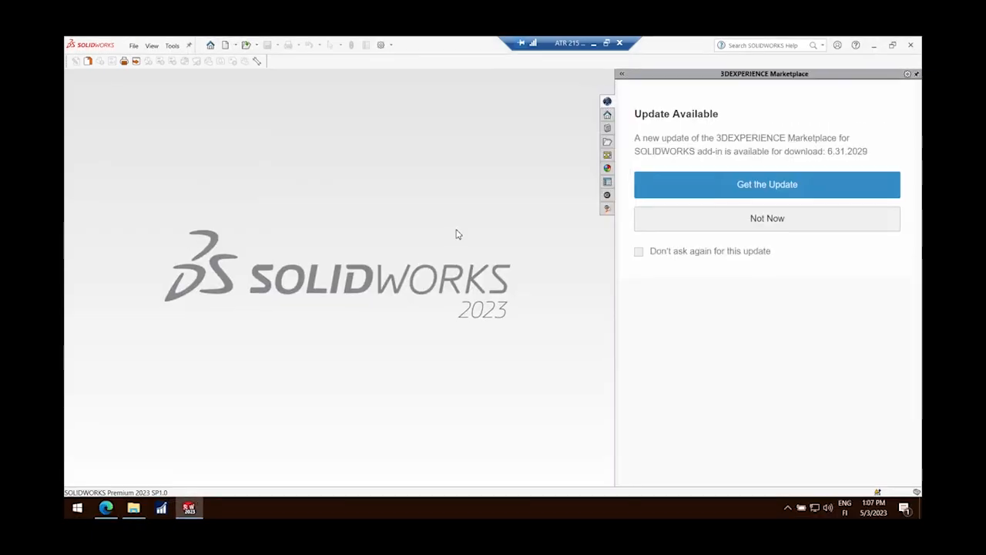
click(136, 47)
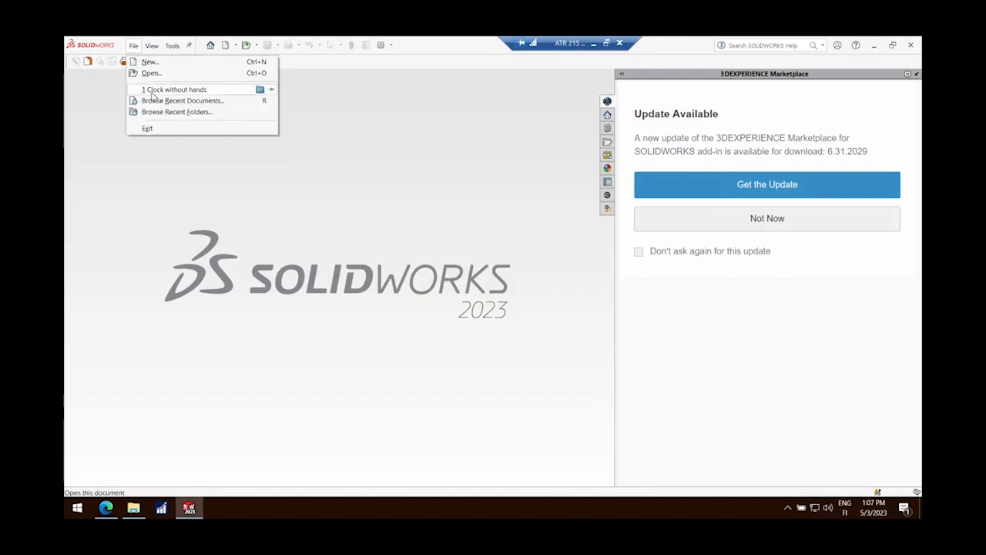
click(152, 93)
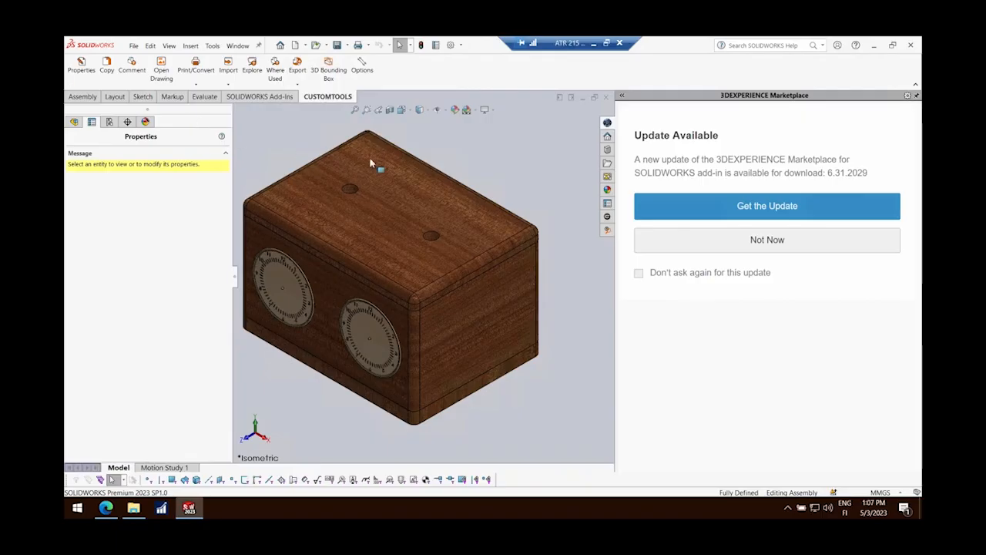
Show the CUSTOMTOOLS task pane and base the Model Properties Wizard on SOLIDWORKS Property Tab Builder, keeping the preset part and assembly templates
click(607, 231)
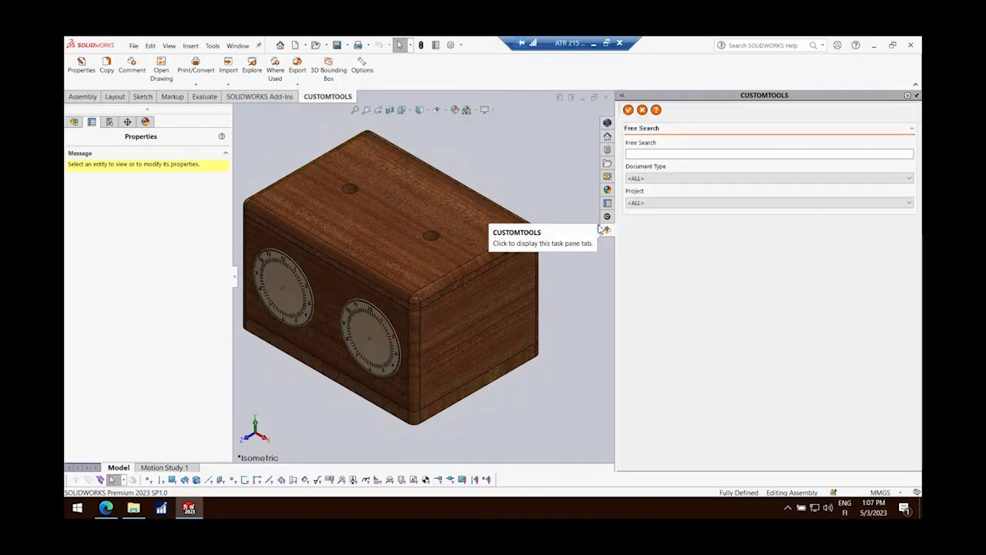
click(81, 67)
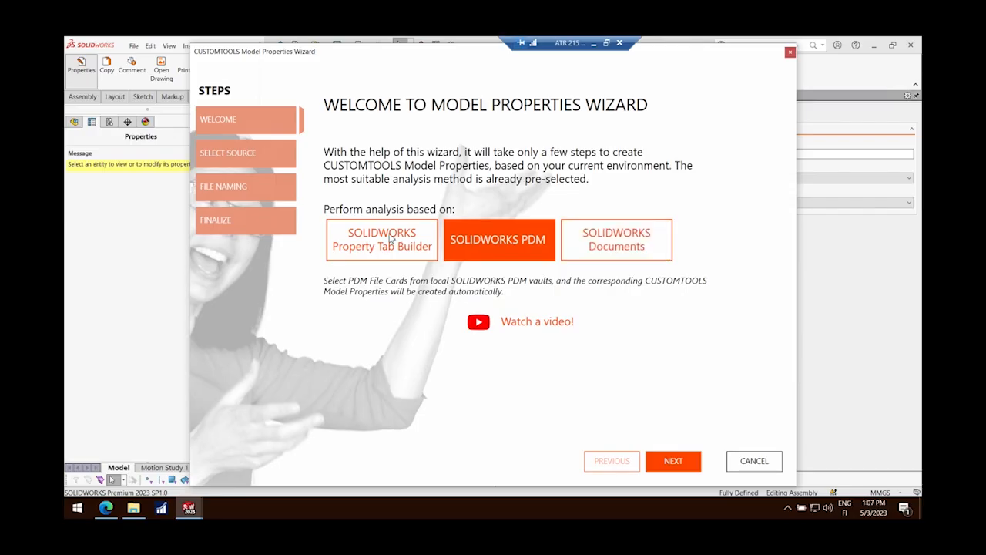
click(390, 239)
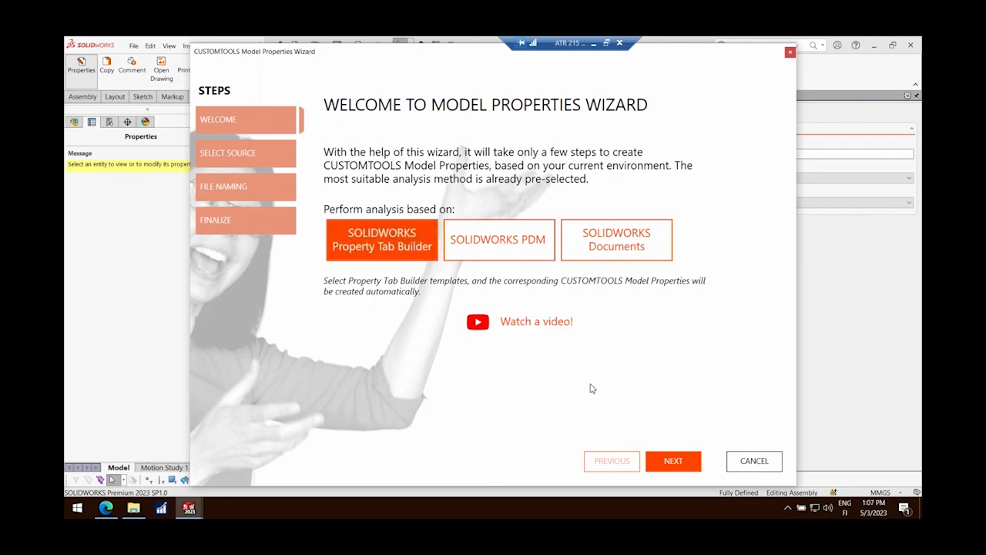
click(672, 461)
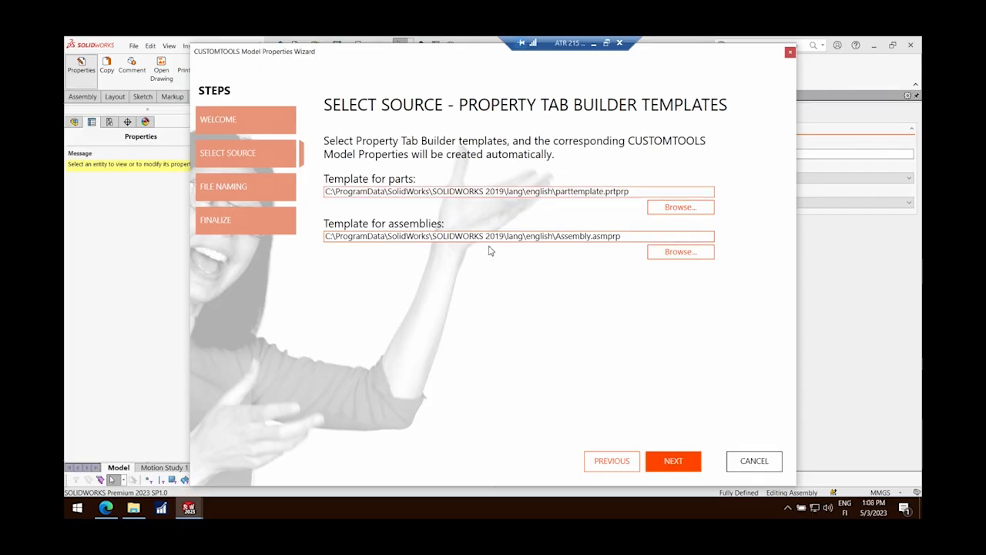
click(661, 463)
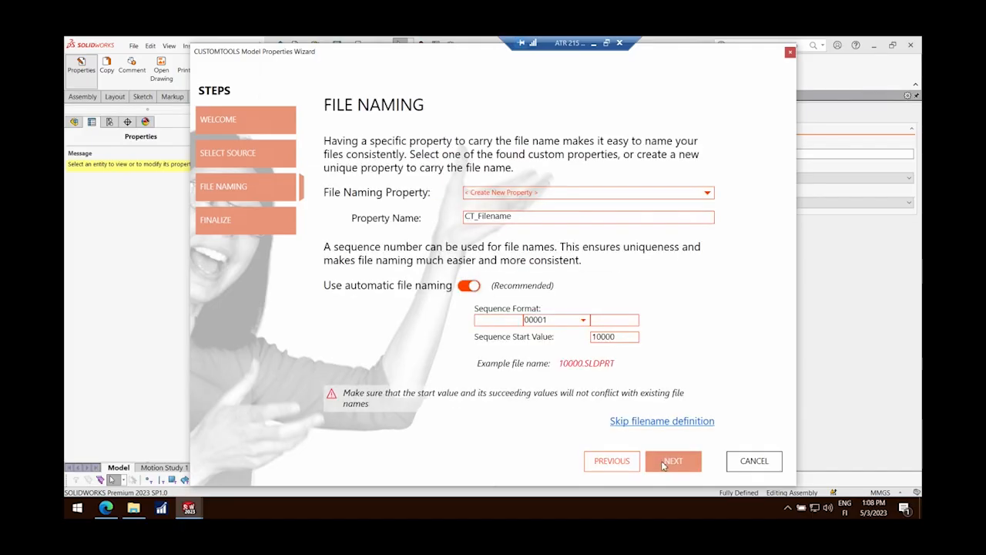
Use Part number (Partnumber) as the file naming property, with automatic file naming on and the sequence prefix CT
click(468, 286)
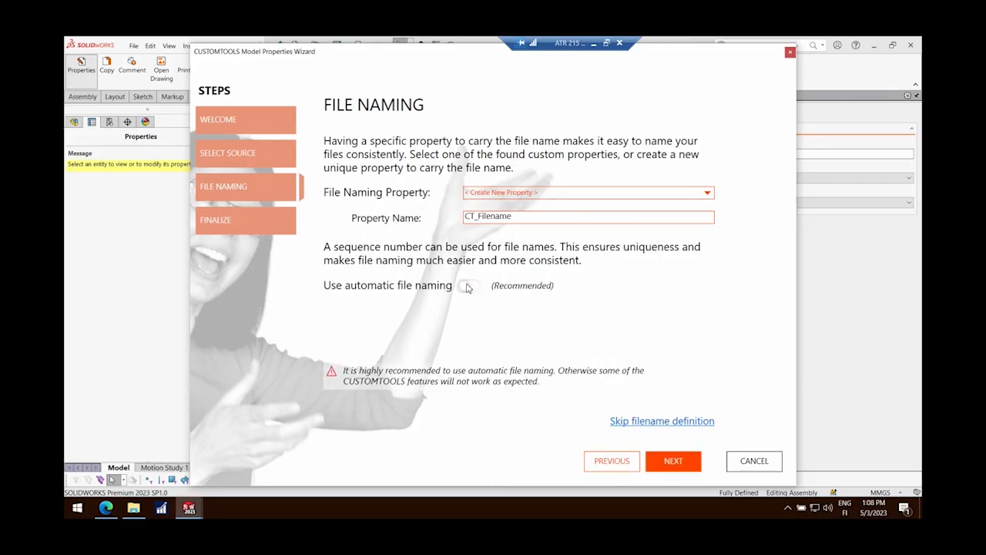
click(468, 286)
click(708, 194)
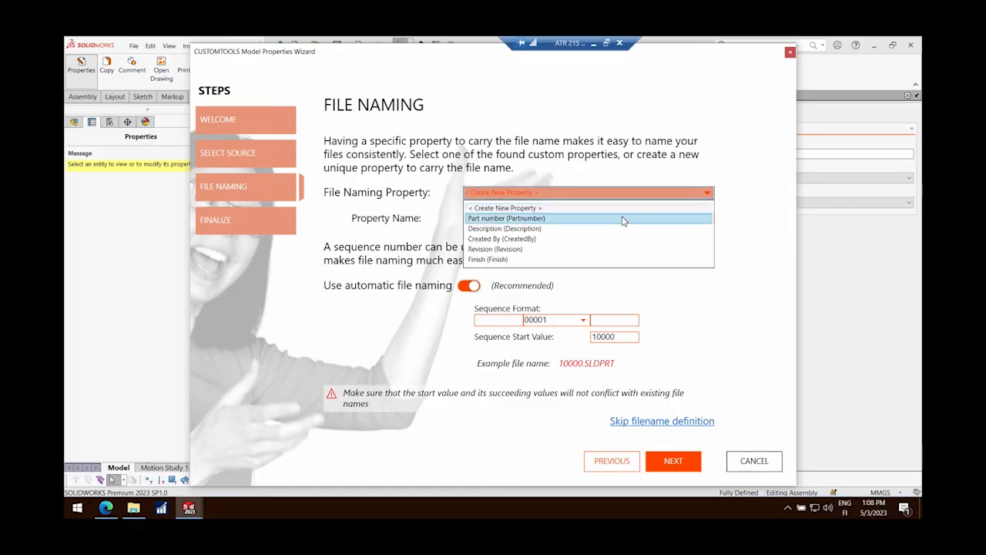
click(503, 221)
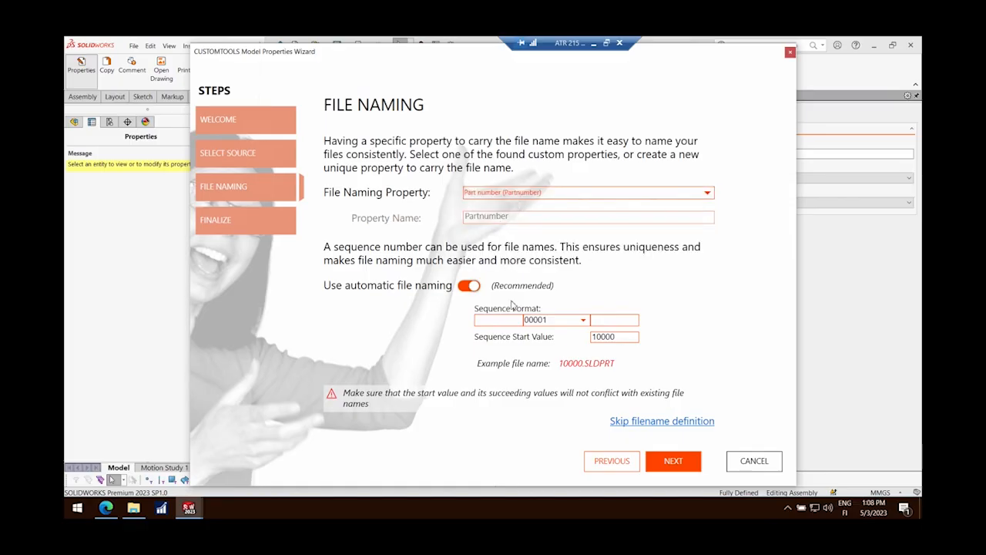
click(504, 324)
text(CT)
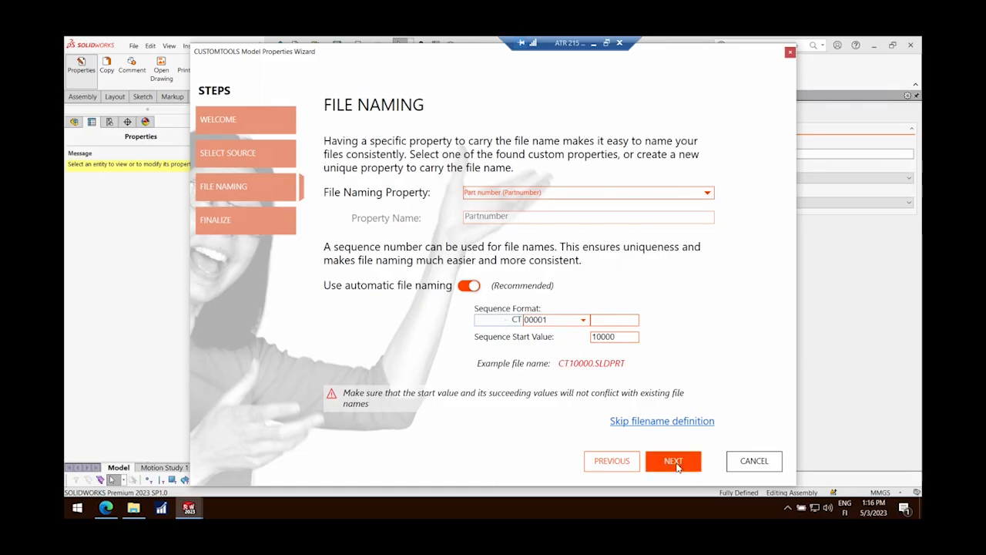
click(673, 460)
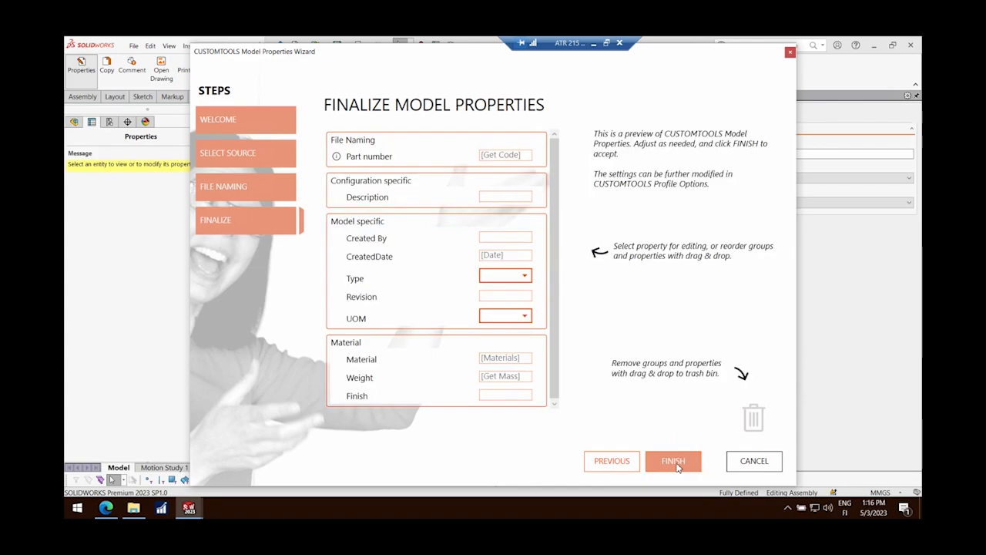
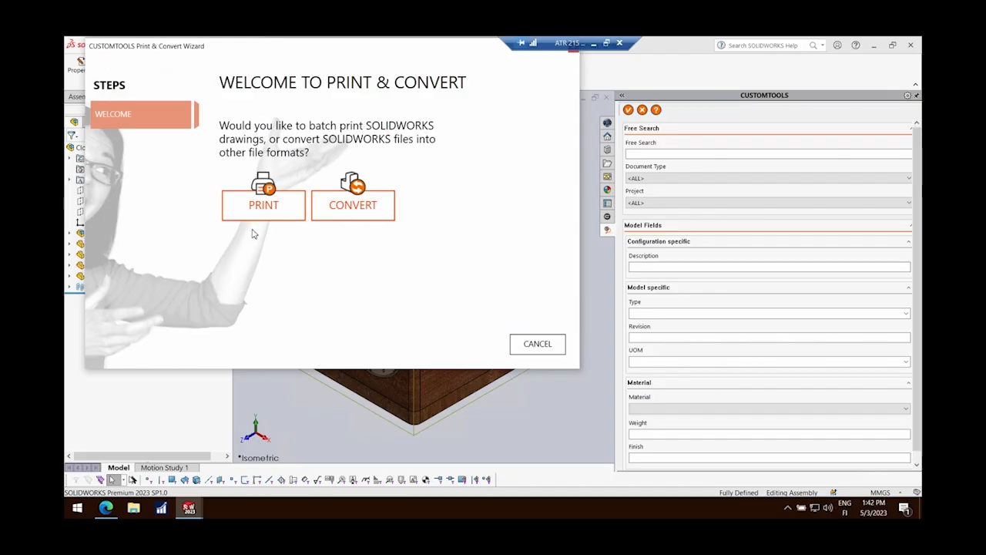
Set up a batch conversion of drawings to PDF, adding the text "Converted " before Source File in the target path rule
click(369, 209)
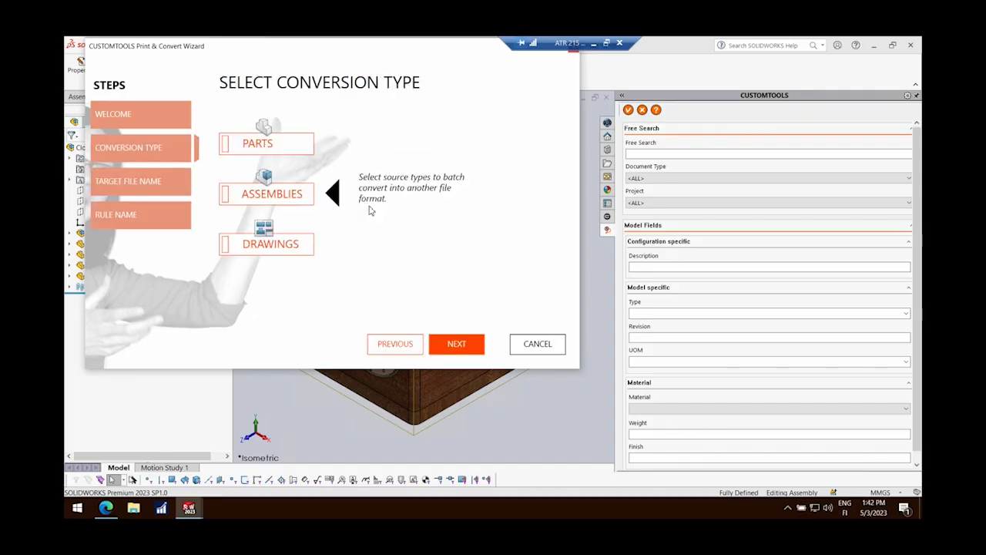
click(282, 252)
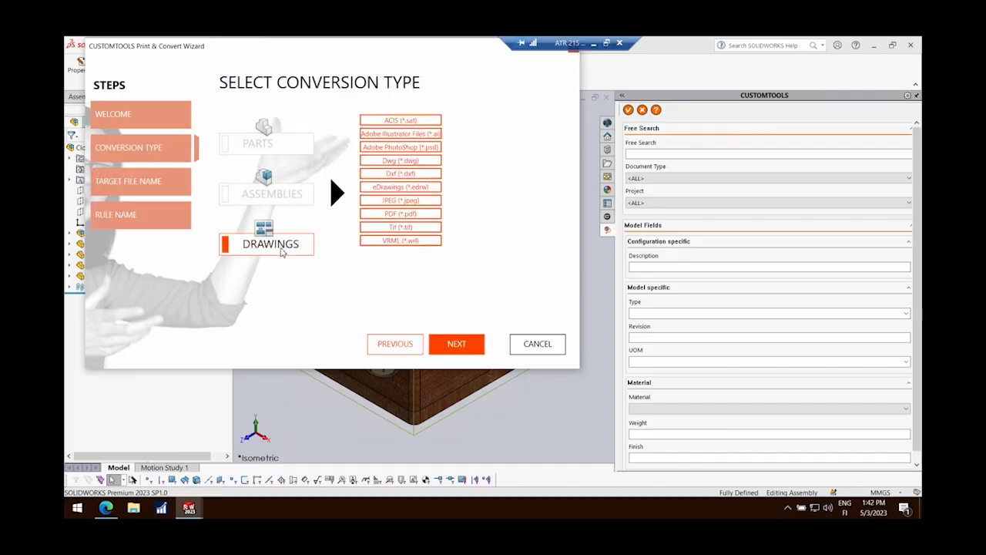
click(381, 216)
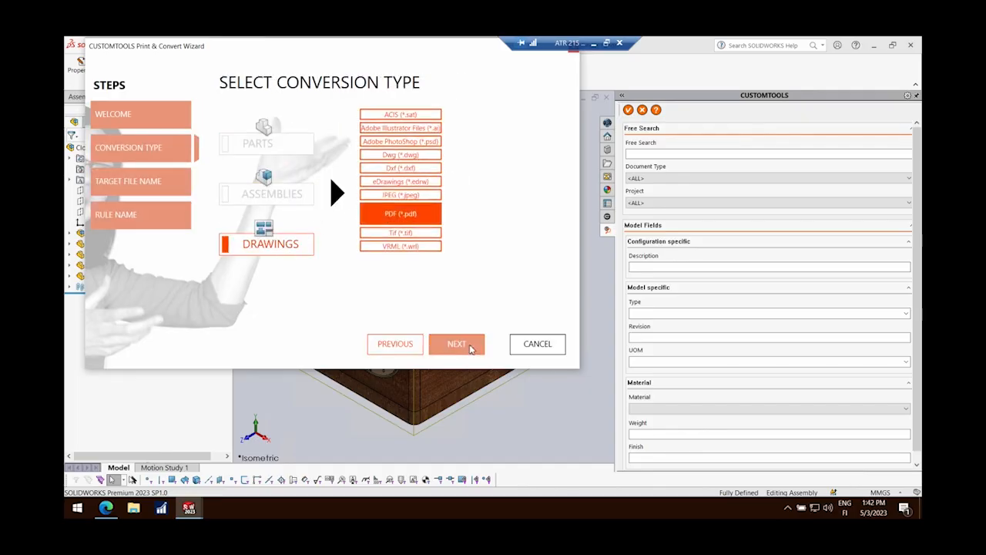
click(471, 346)
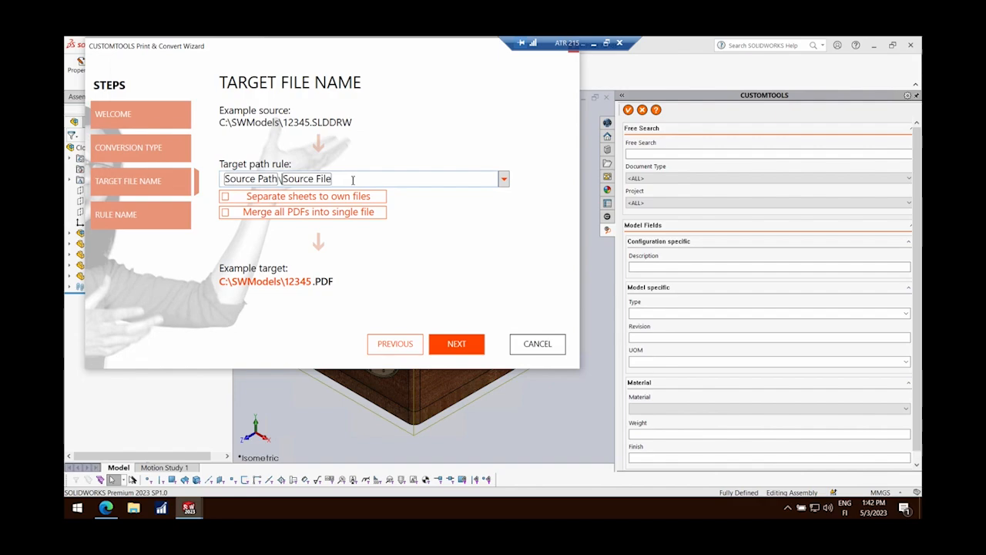
text(Converted )
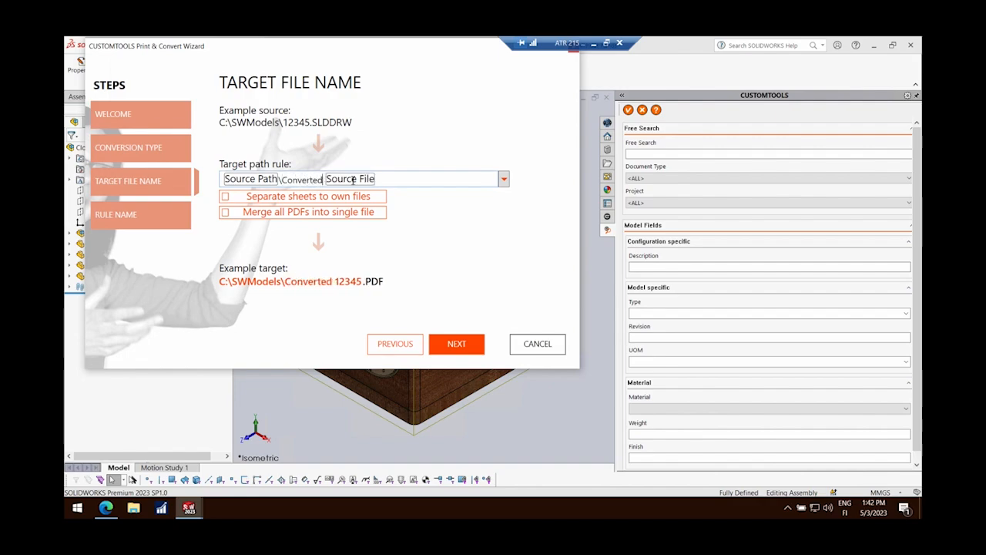
Complete the target path rule as Source Path\Converted Documents\PDF\Source File and finish the rule, keeping the name "Drawings to PDF"
text(D)
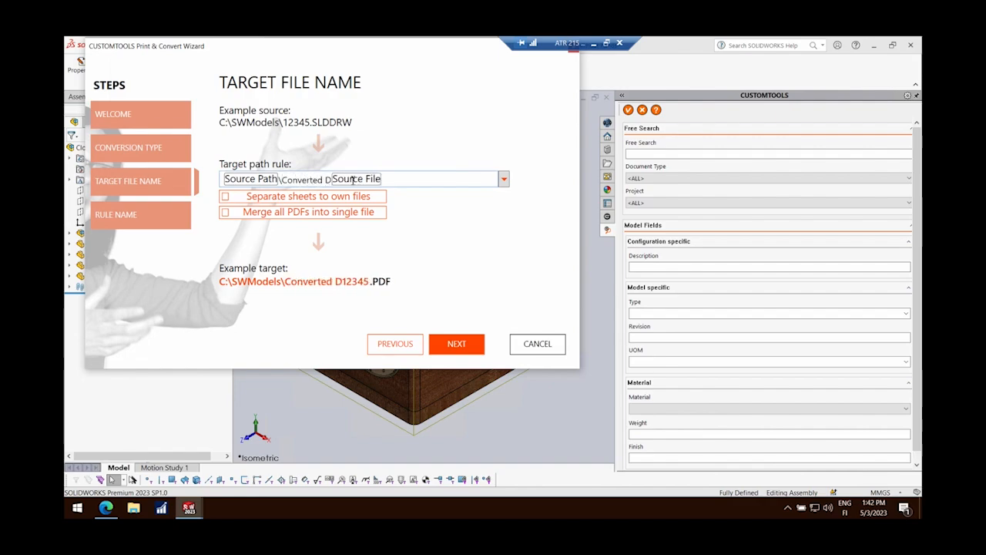
text(ocuments\)
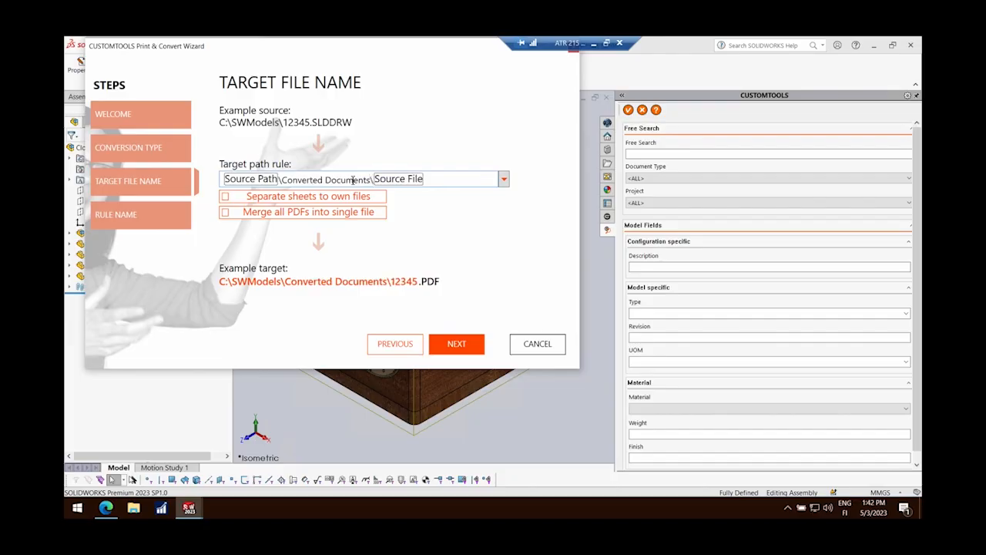
text(PDF\)
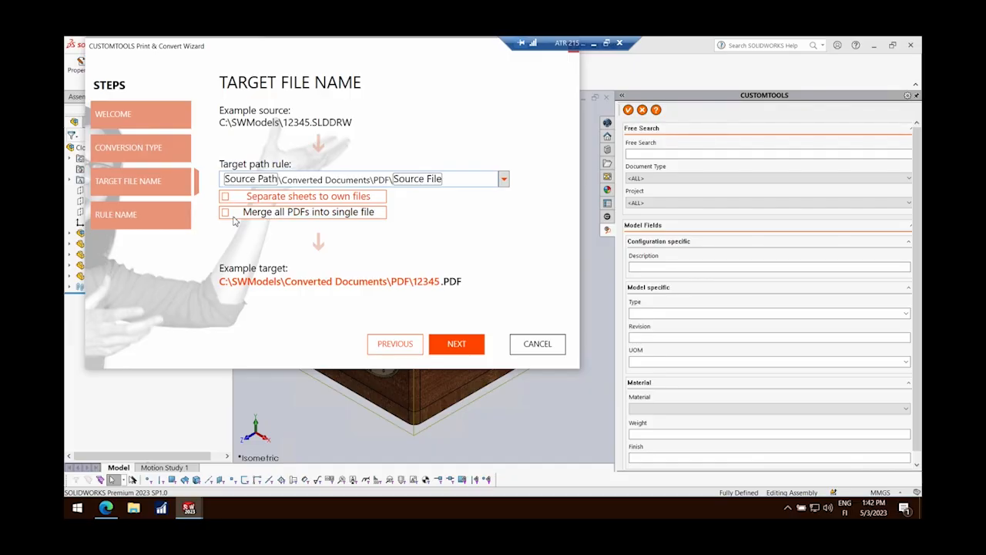
click(457, 345)
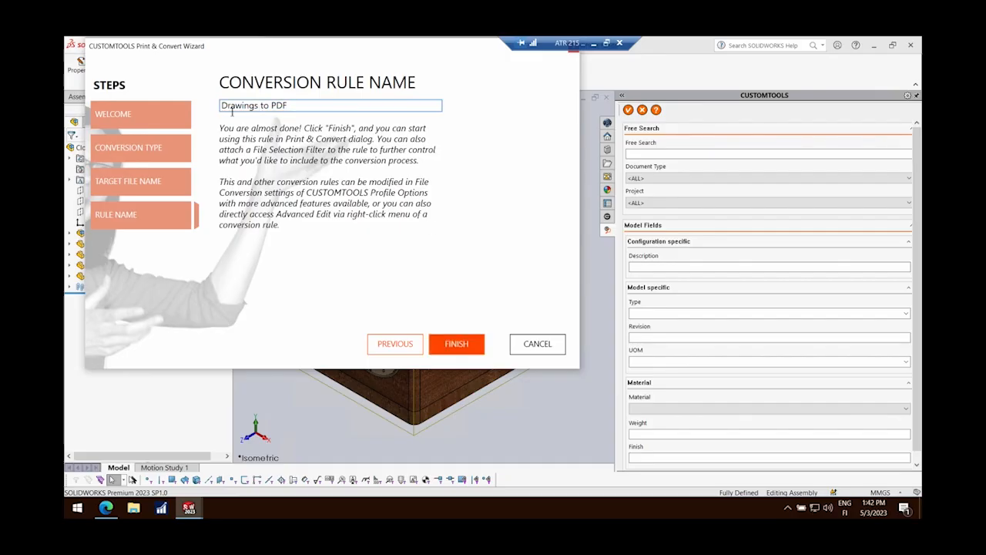
click(467, 345)
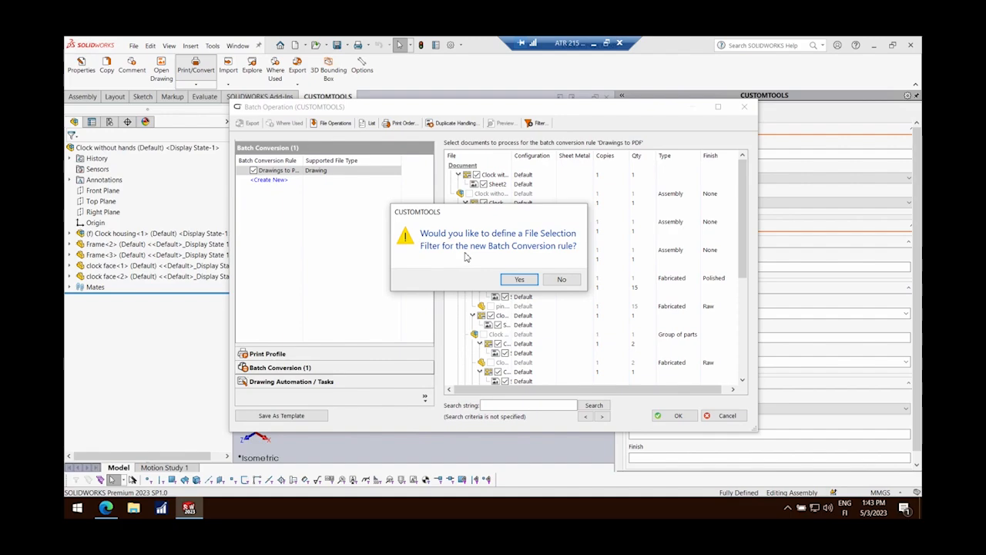
Define a File Selection Filter for the new rule that selects documents whose Referenced Model's Property Type is Assembly
click(519, 279)
click(618, 407)
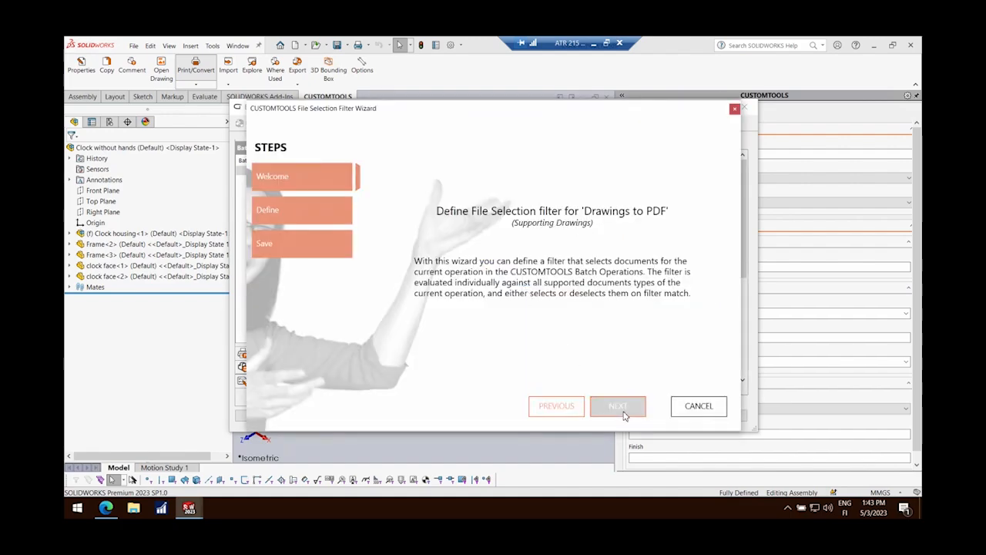
click(438, 287)
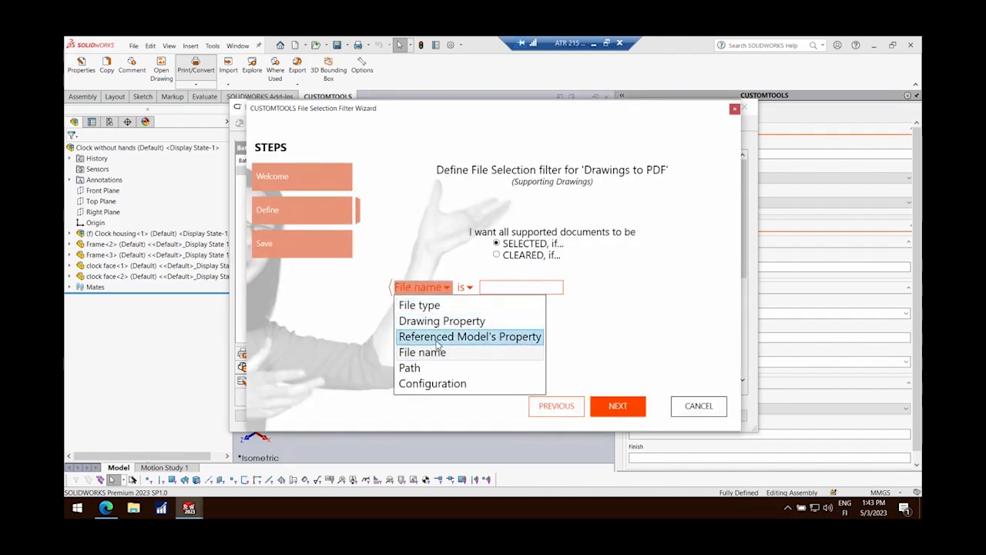
click(437, 343)
click(564, 288)
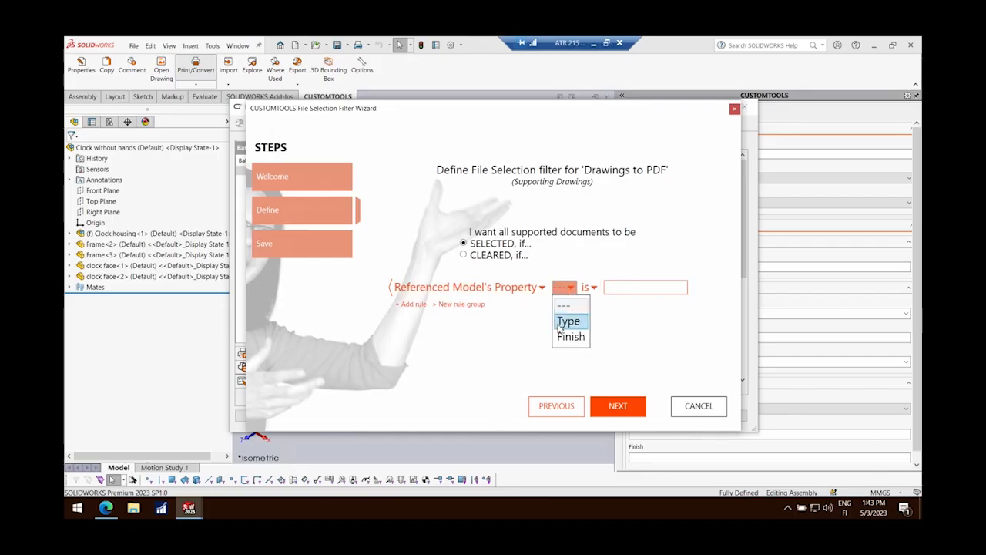
click(567, 321)
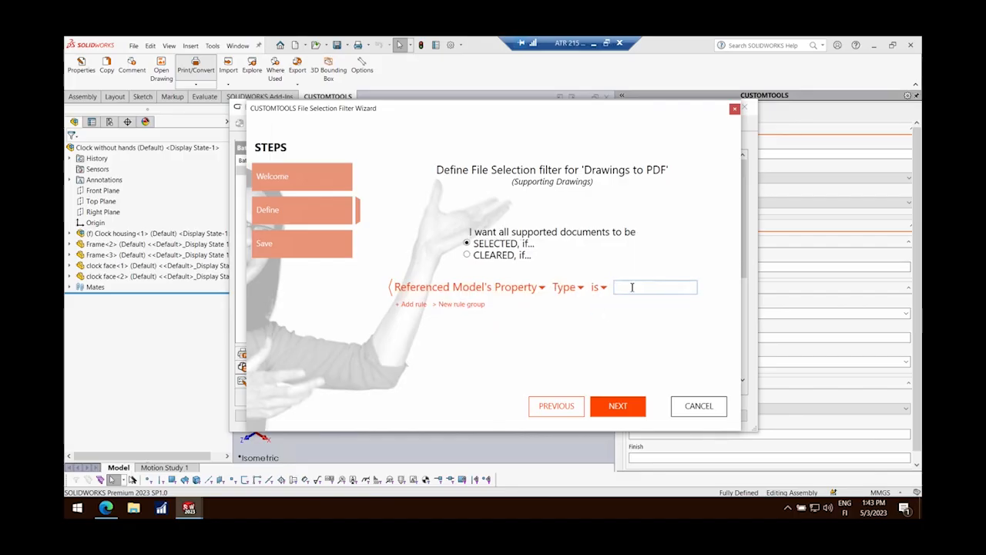
text(Assembly)
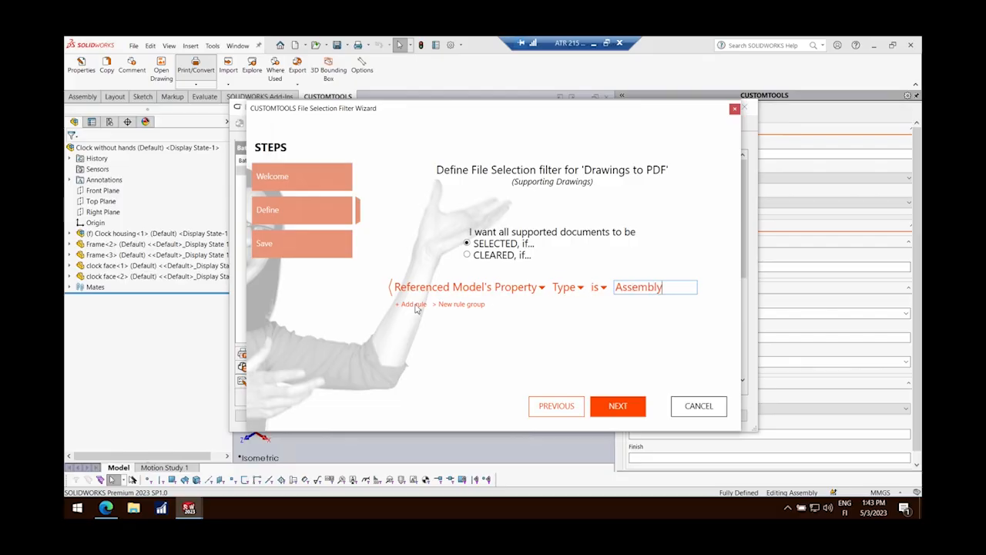
Save the file selection filter and attach it to "Drawings to PDF"
click(618, 405)
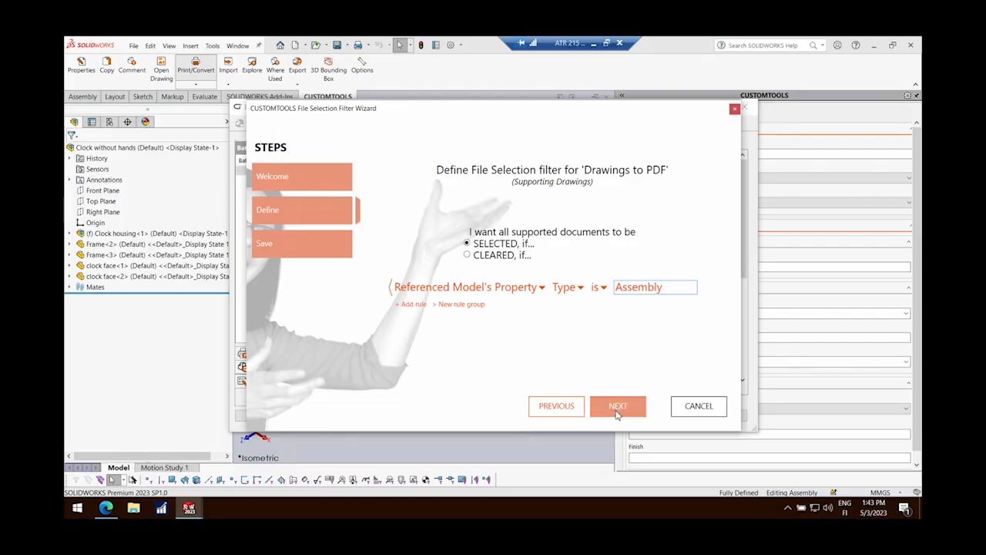
click(458, 296)
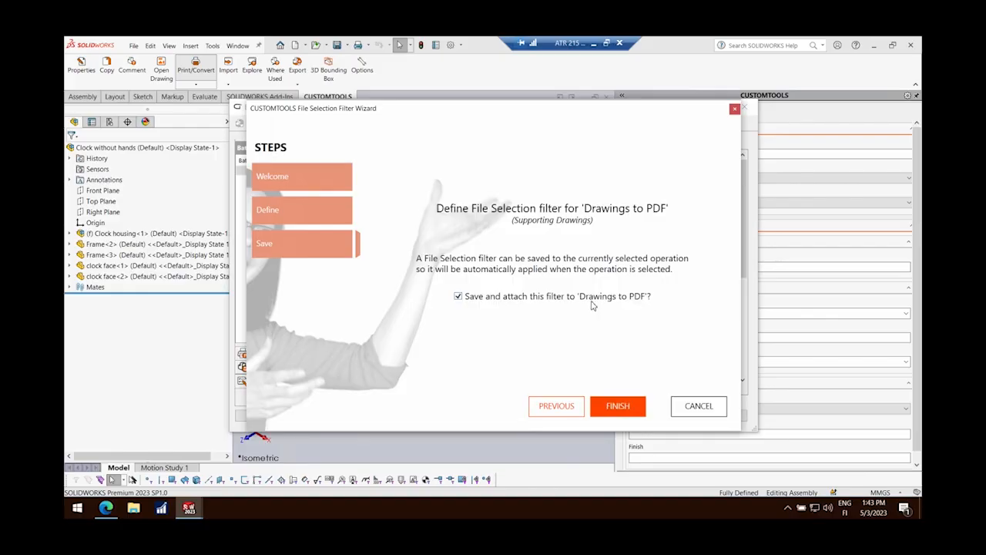
click(618, 405)
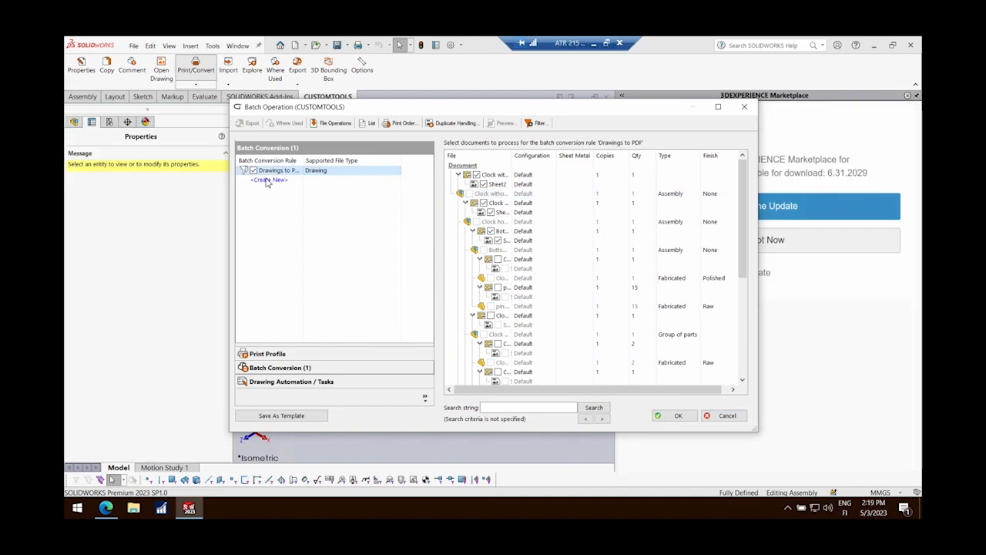
Create a new print profile, keeping the HP Color LaserJet MFP M377dw as default printer with A4 landscape paper
click(264, 354)
double_click(269, 170)
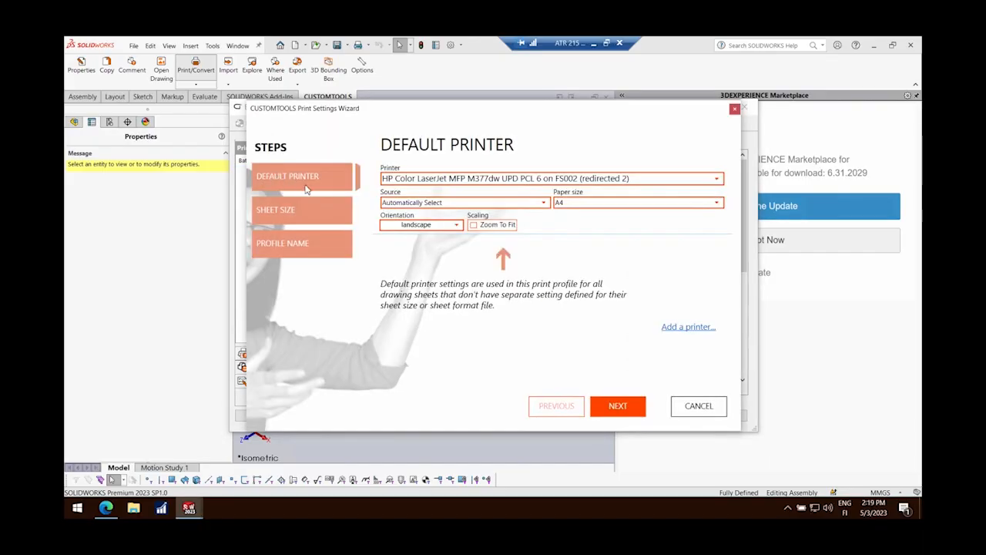
click(713, 182)
click(714, 181)
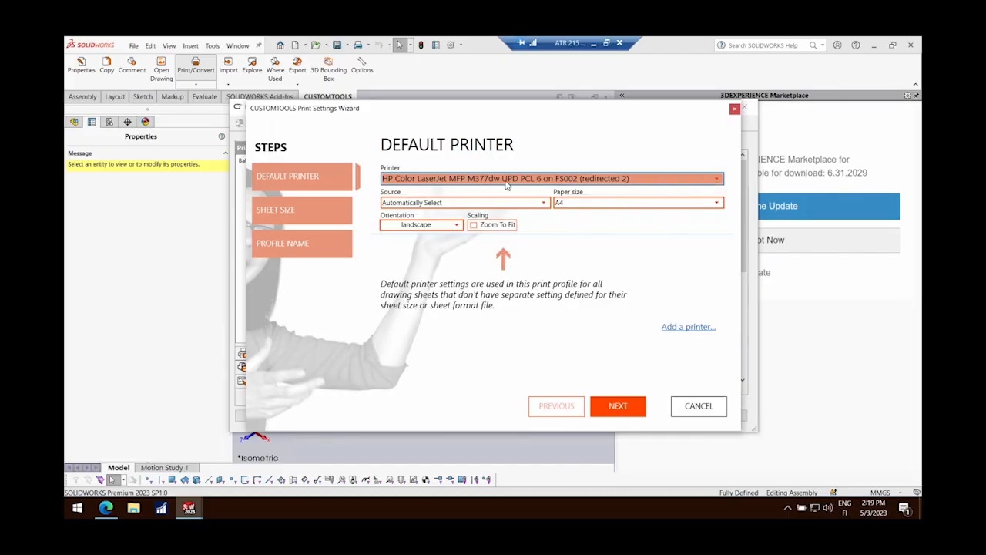
click(618, 415)
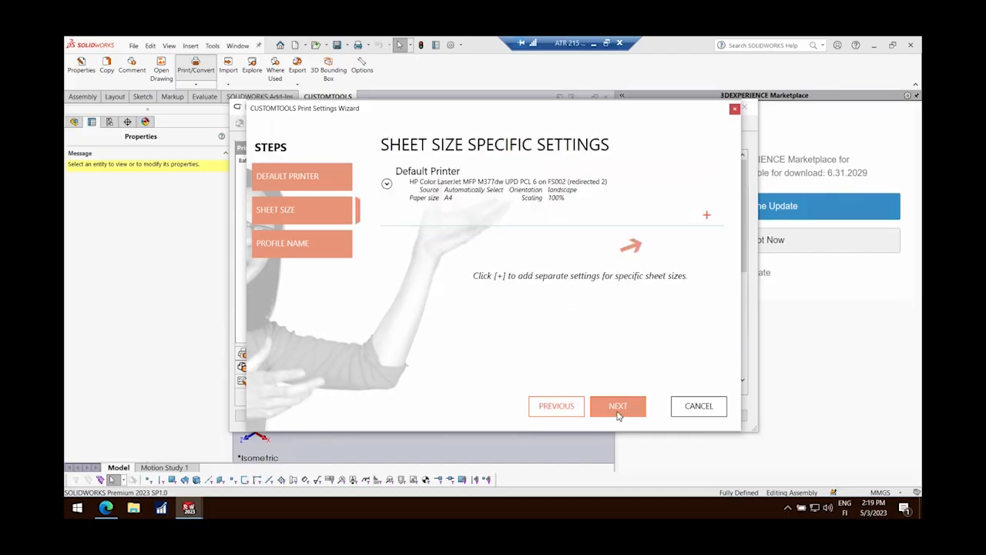
Add an A4 landscape sheet size rule, keeping the HP Color LaserJet printer and the Automatically Select paper source
click(710, 218)
click(737, 248)
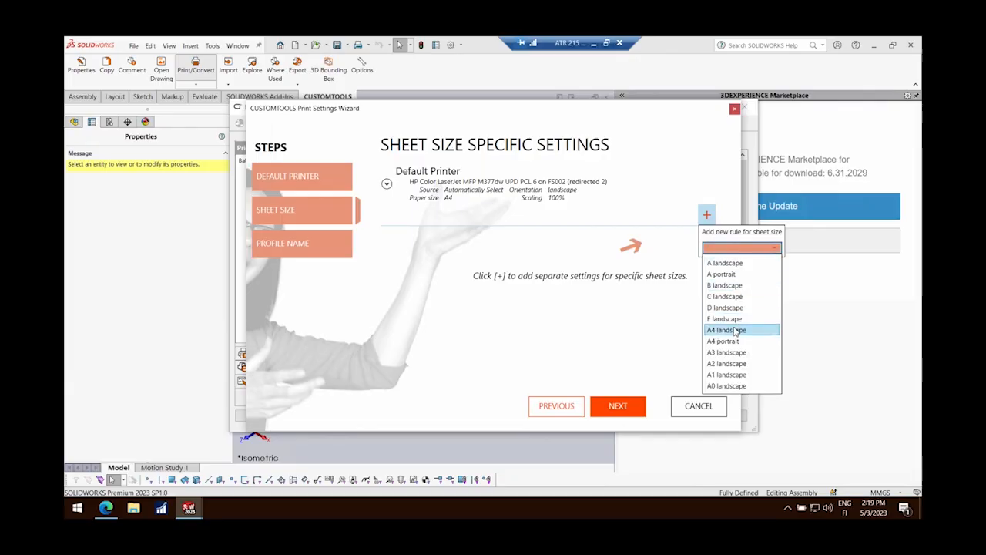
click(736, 330)
click(502, 260)
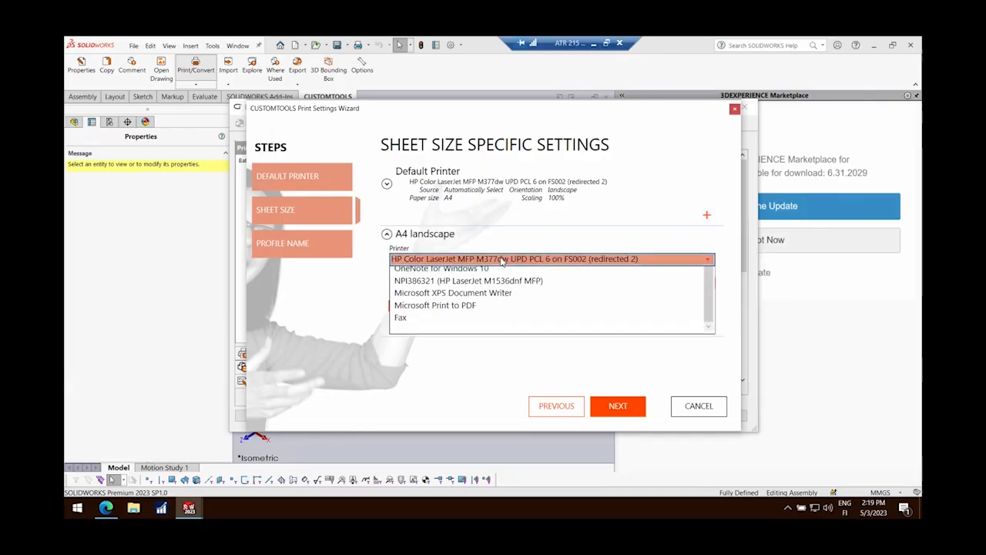
click(503, 260)
click(472, 284)
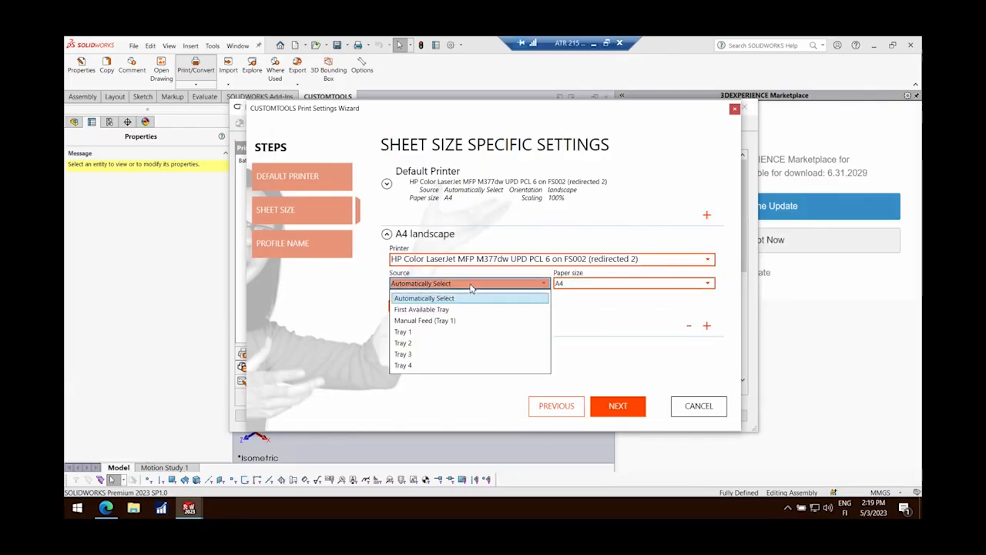
click(471, 285)
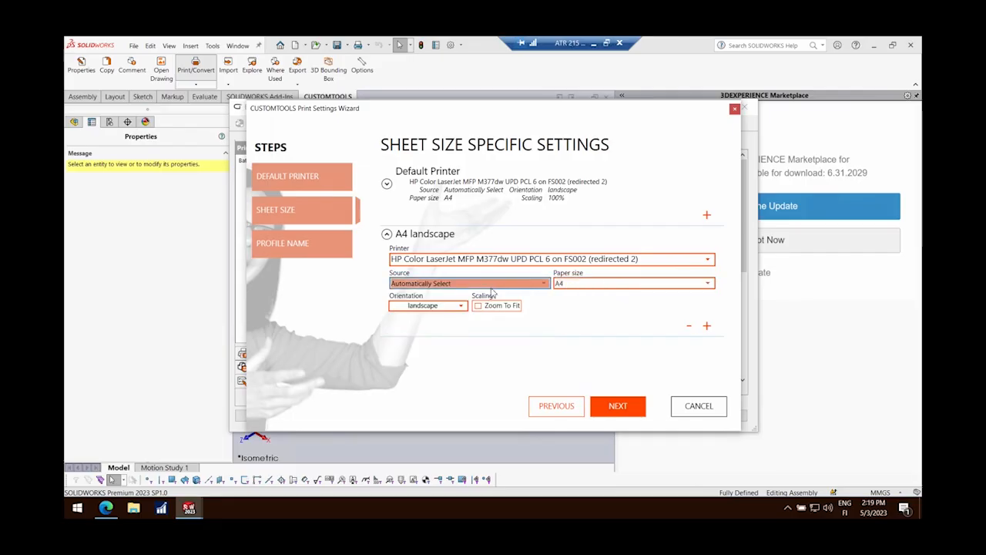
Add an A3 landscape sheet size rule that prints on A4 paper
click(706, 325)
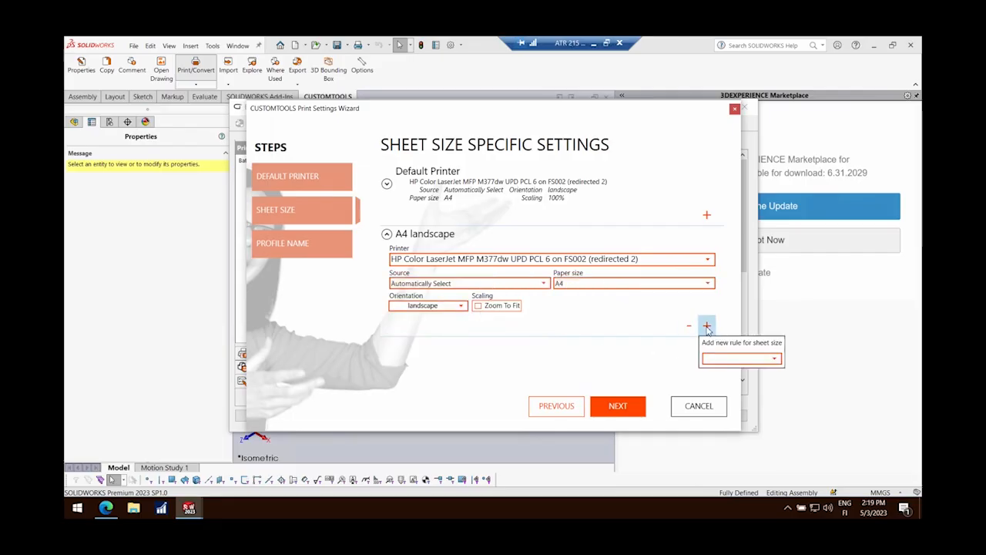
click(734, 358)
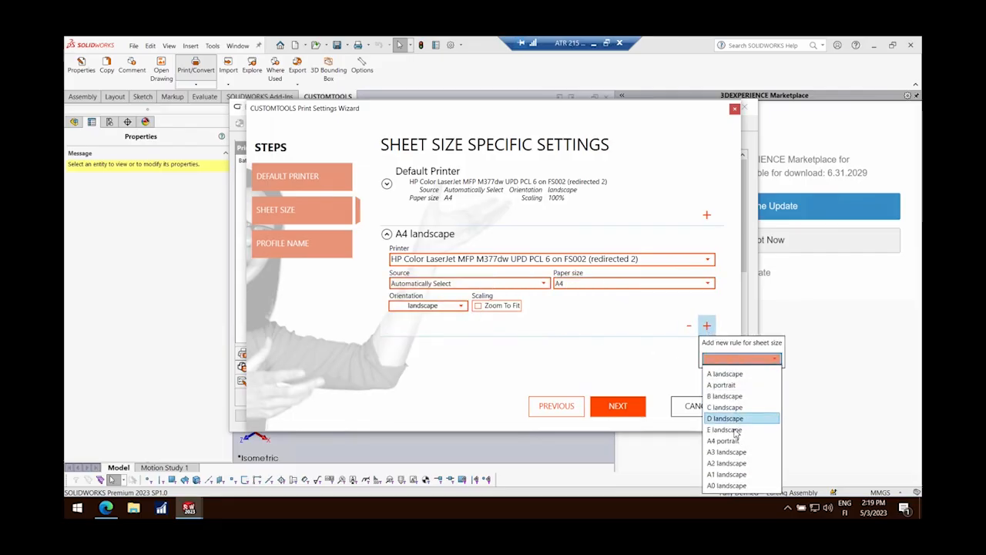
click(726, 453)
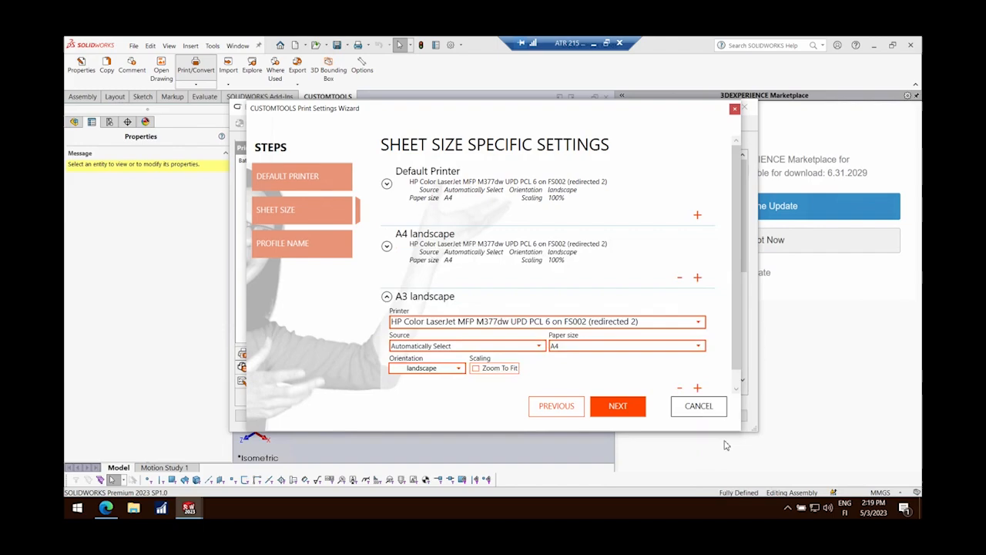
click(588, 351)
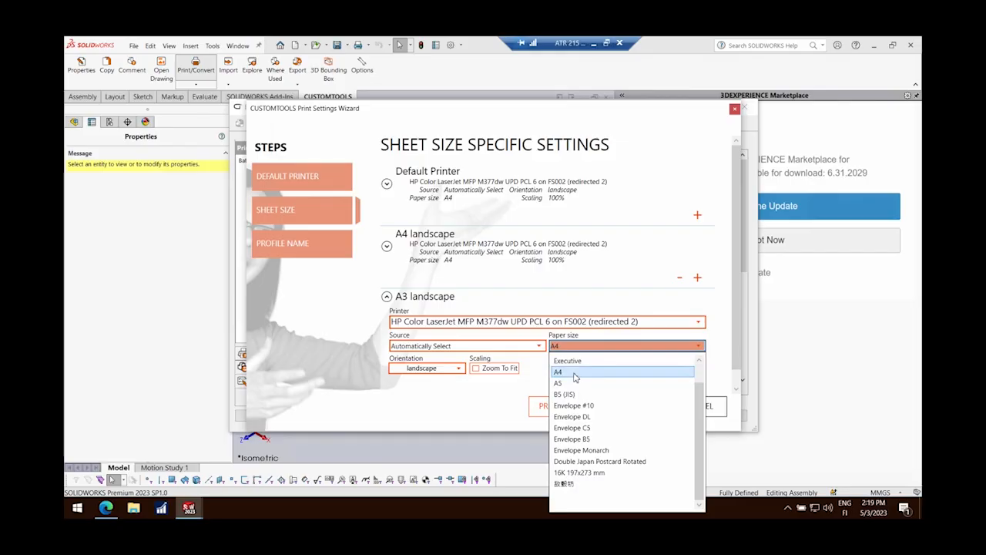
click(575, 373)
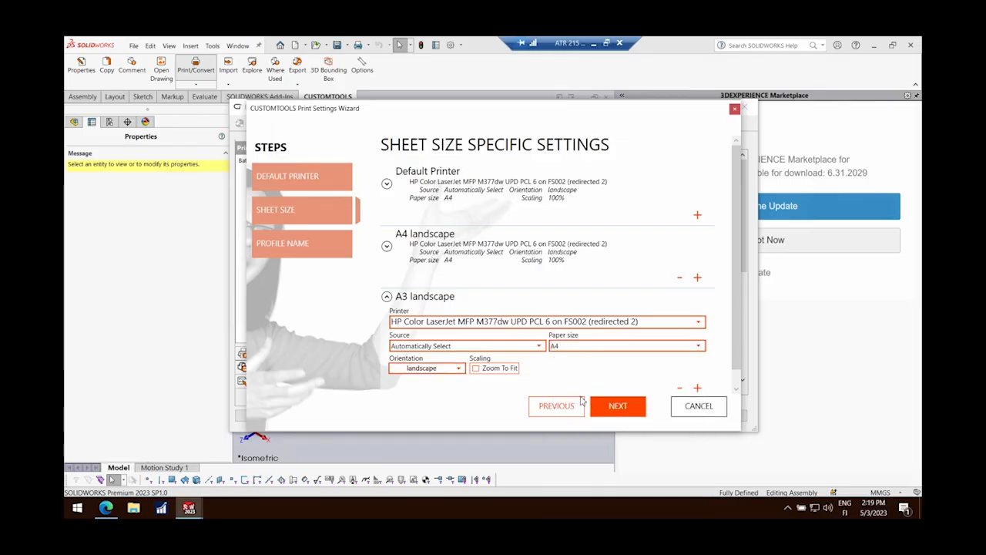
Name the print profile "Production drawings", finish it and close the Batch Operation window
click(603, 409)
click(469, 171)
text(Prod)
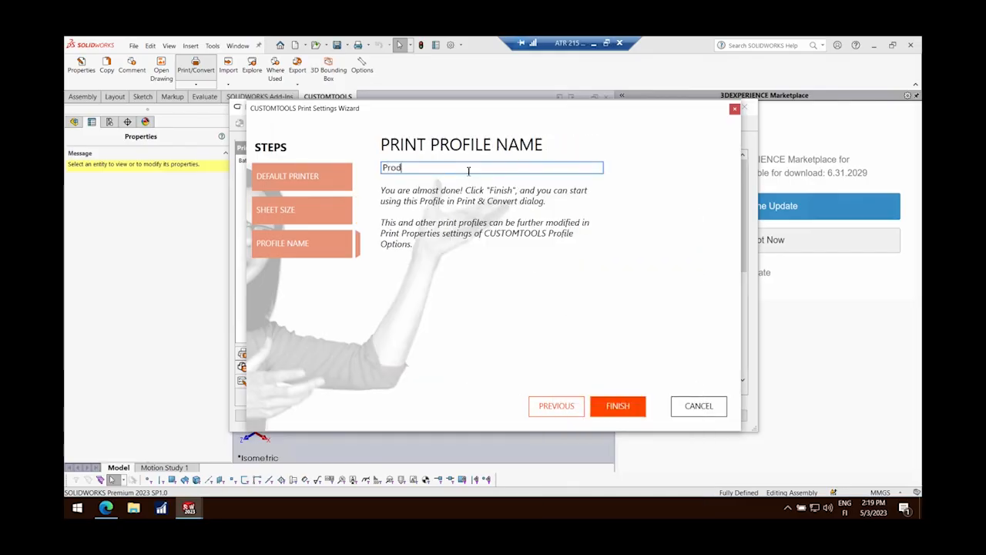
text(uction drawings)
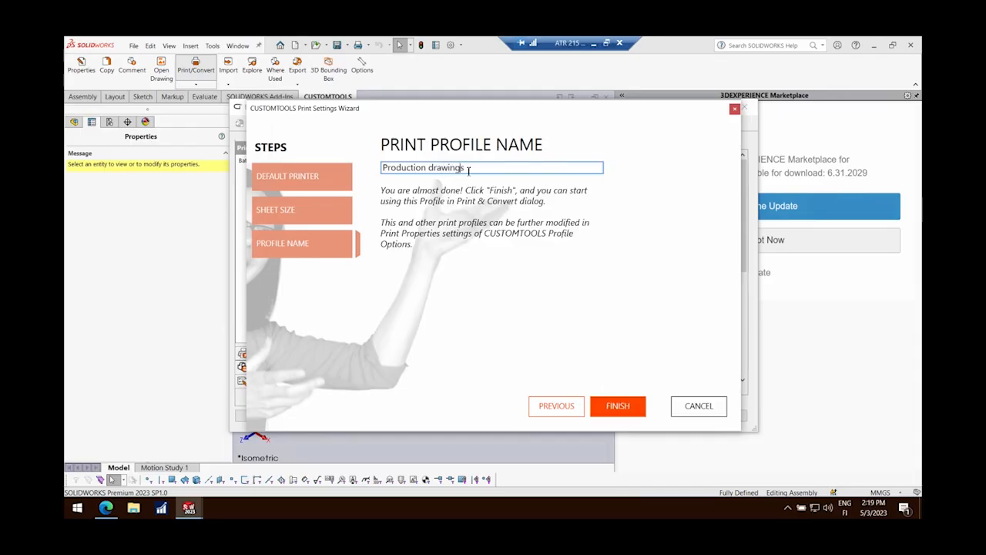
click(608, 410)
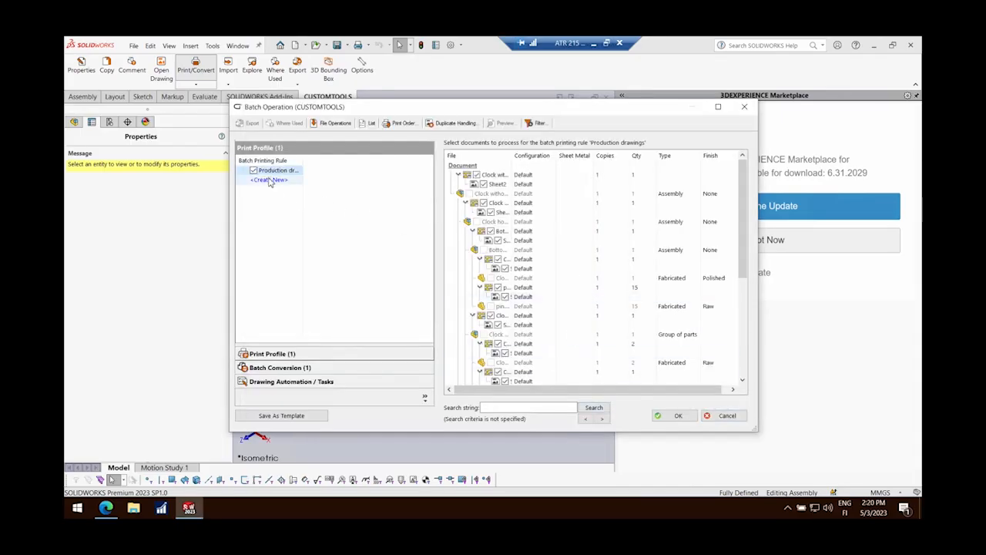
click(543, 126)
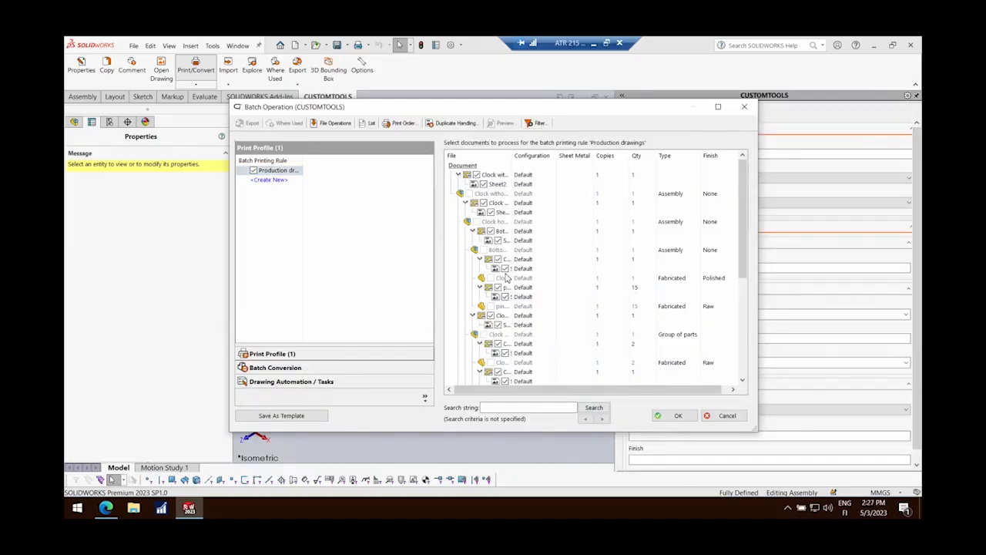
click(745, 112)
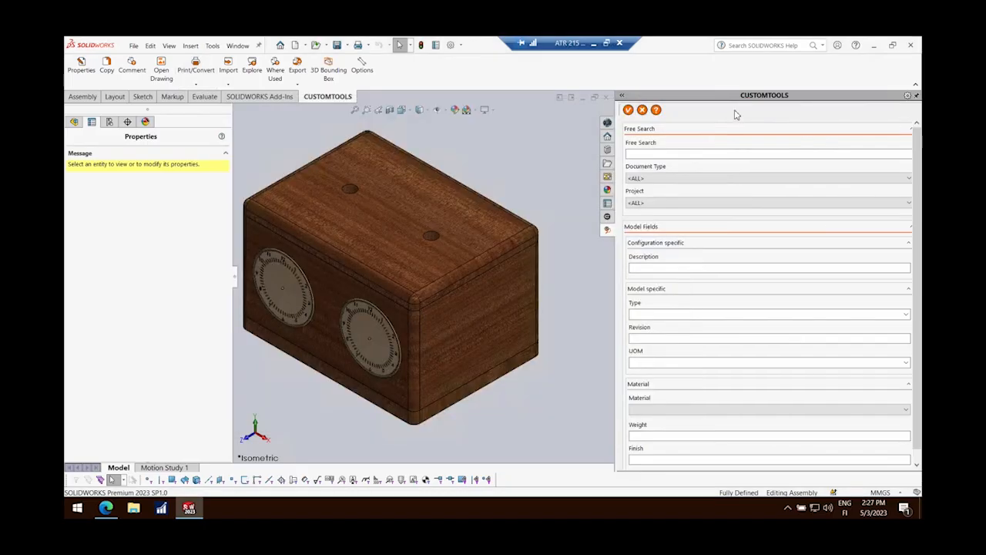
Start an Excel export profile with the full structure and the active/referenced configuration, leaving cut list items out
click(302, 62)
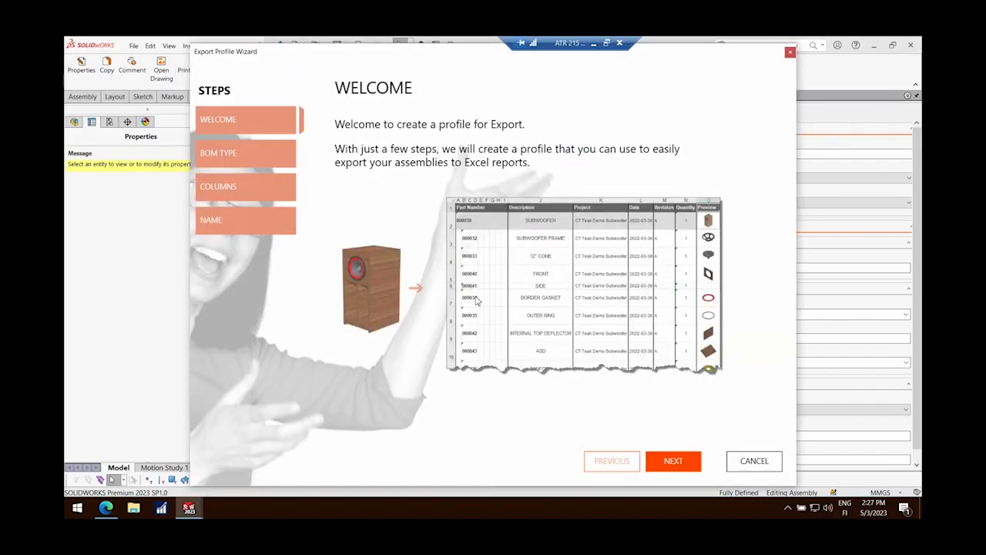
click(666, 463)
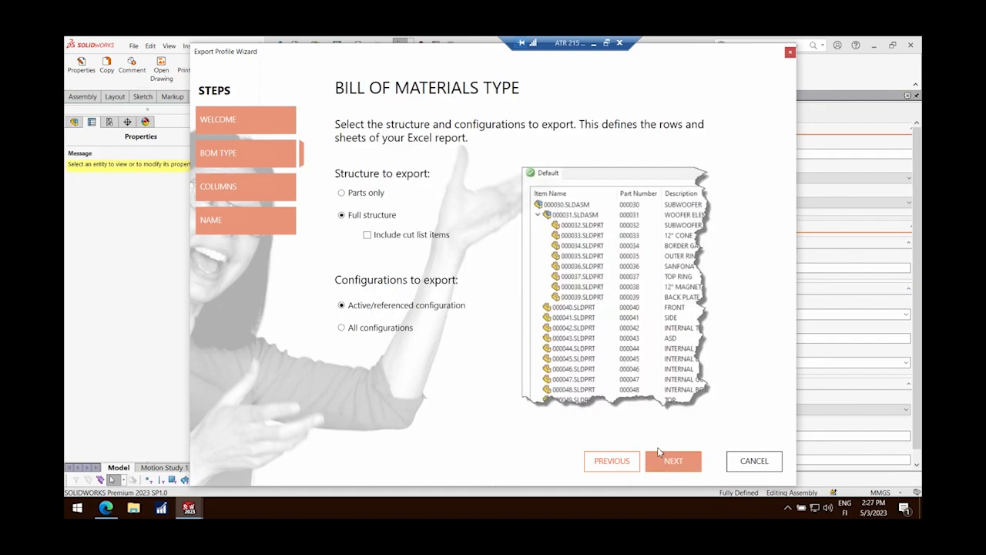
click(343, 195)
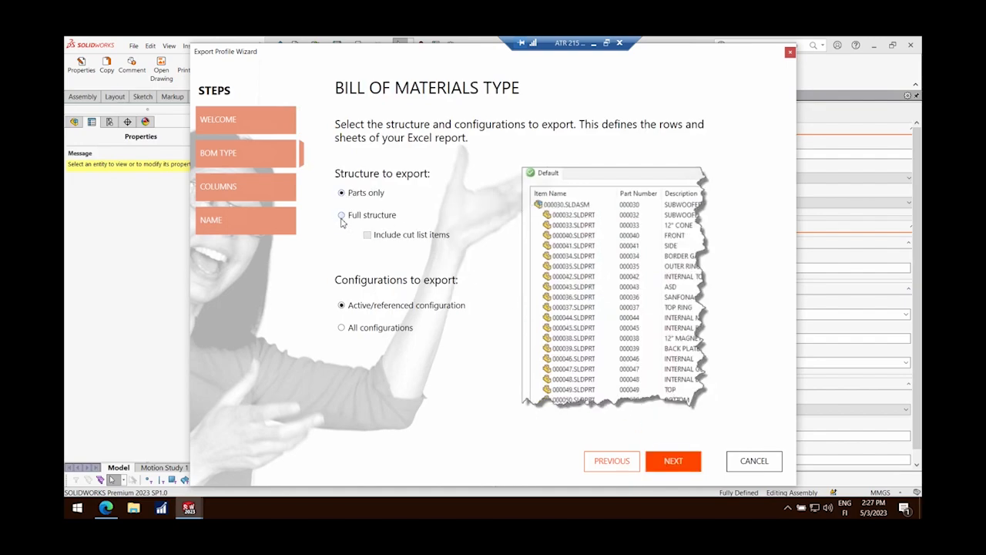
click(341, 215)
click(368, 236)
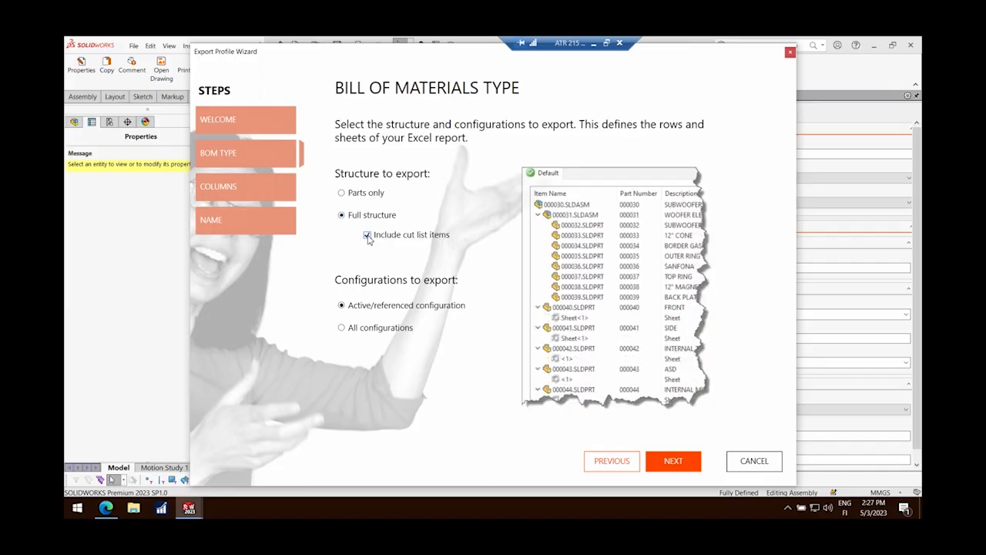
click(368, 236)
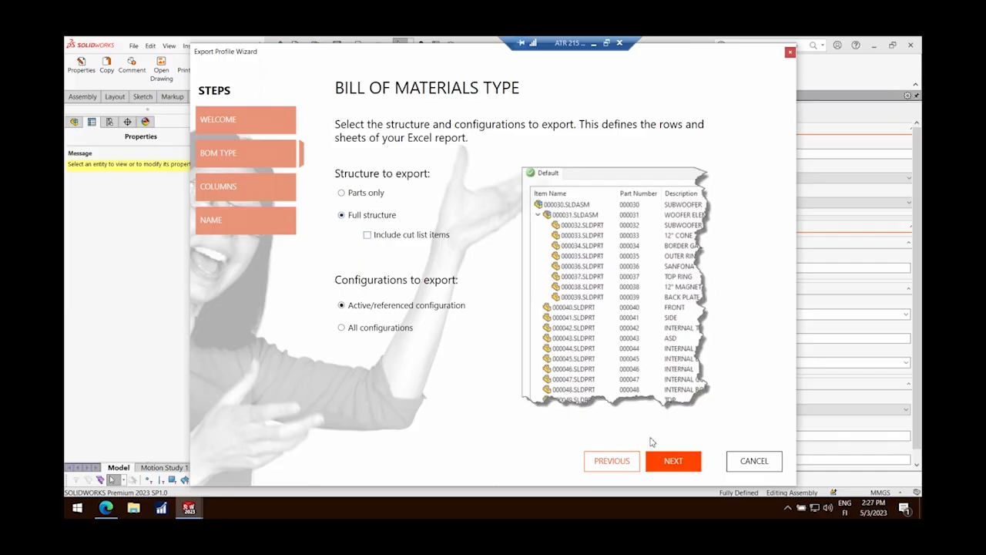
Add the Material, Description, Type and UOM columns before Material Quantity and finish the export profile as "Excel - Structure"
click(670, 462)
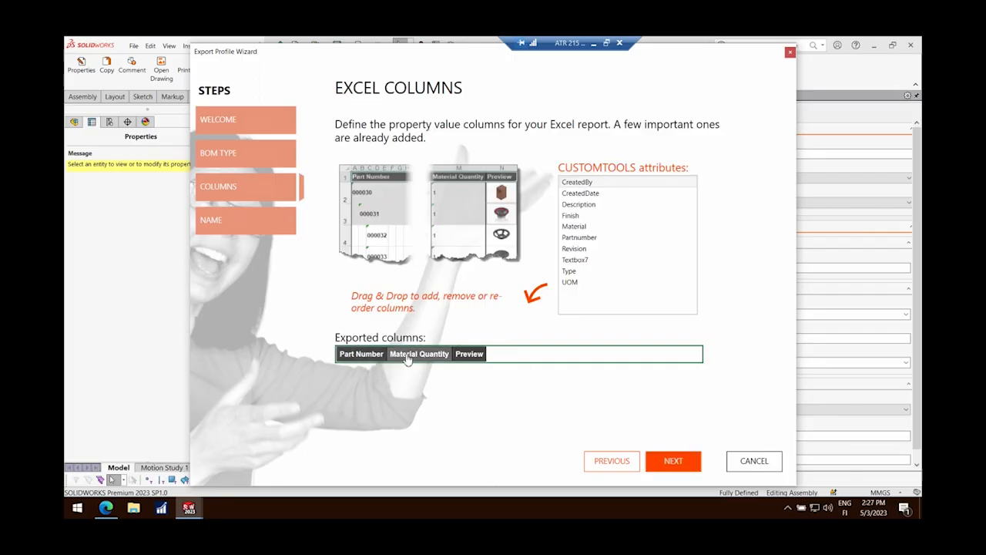
drag(579, 205, 391, 357)
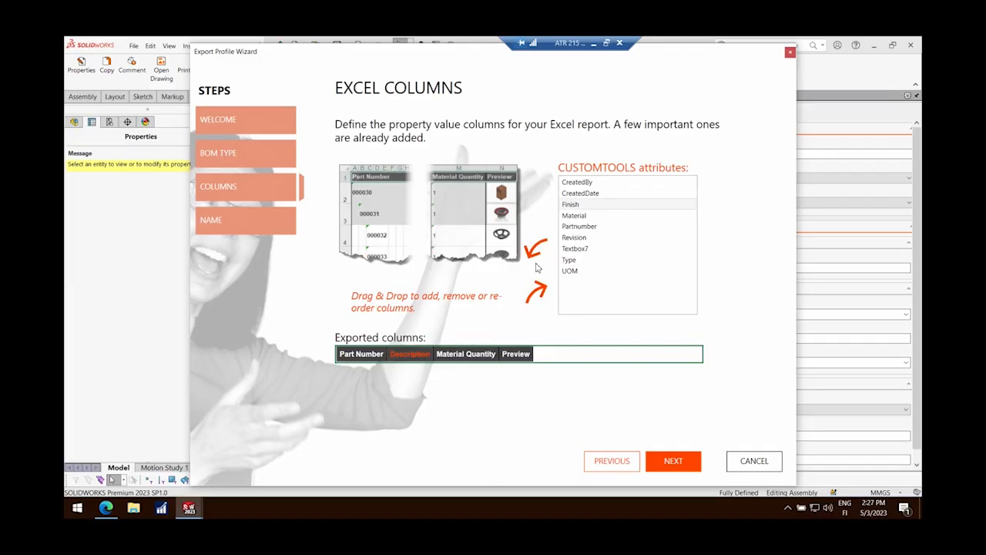
drag(570, 215, 437, 360)
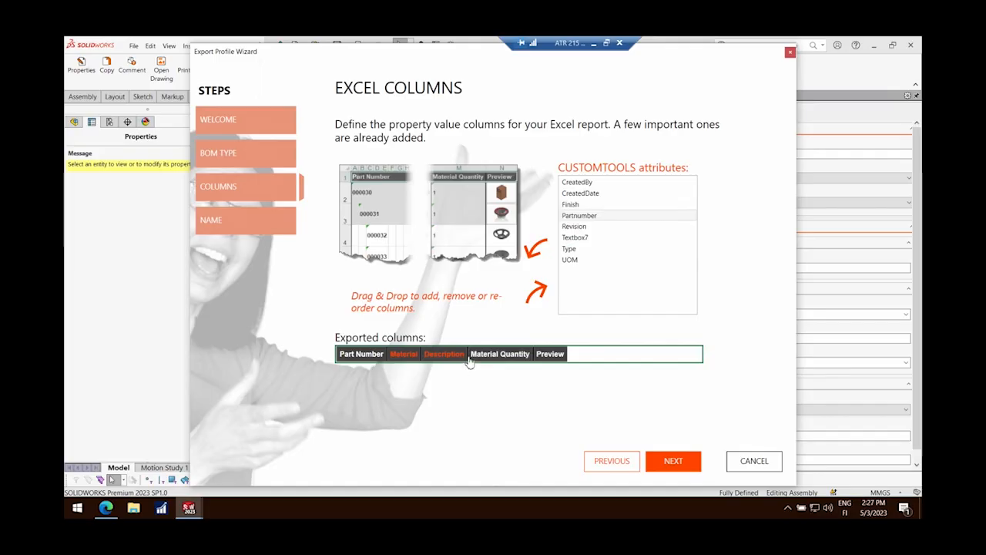
drag(571, 249, 493, 359)
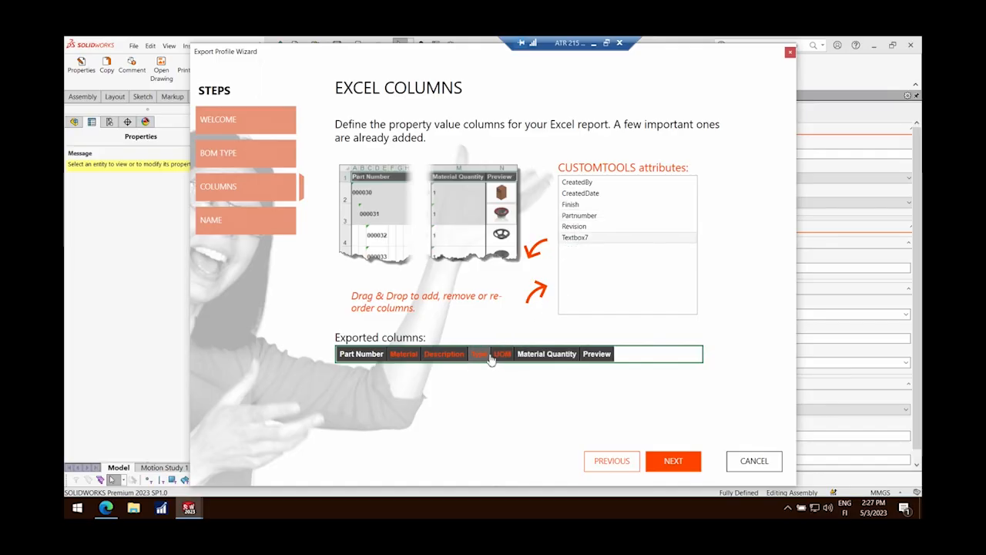
click(667, 464)
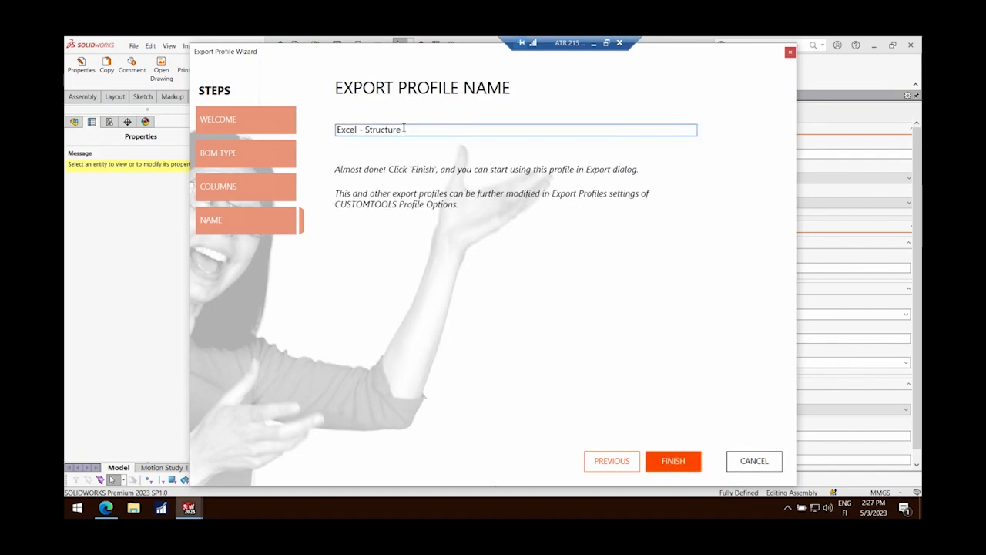
click(672, 460)
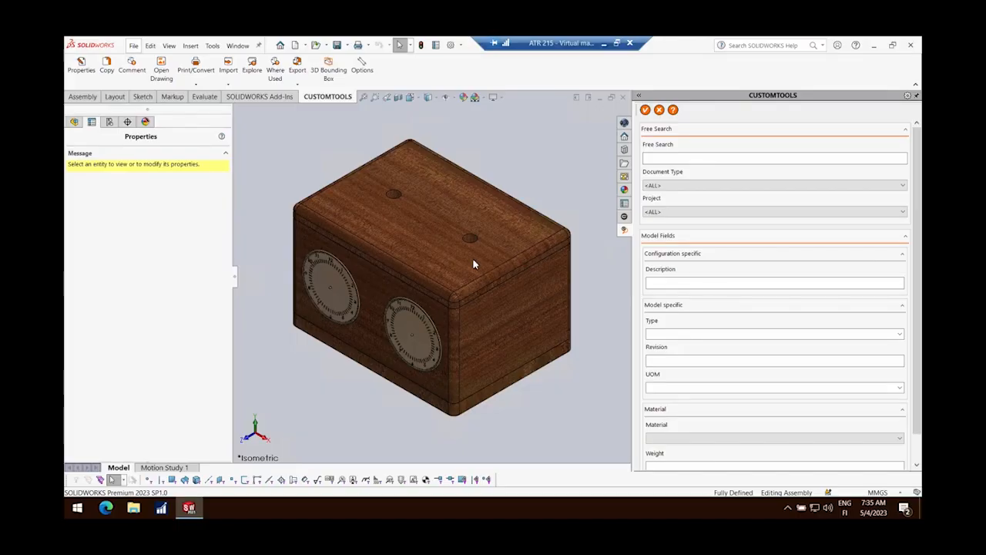
Add a project named Conveyor with project number 10005 to the profile options, copying its settings from General
click(369, 70)
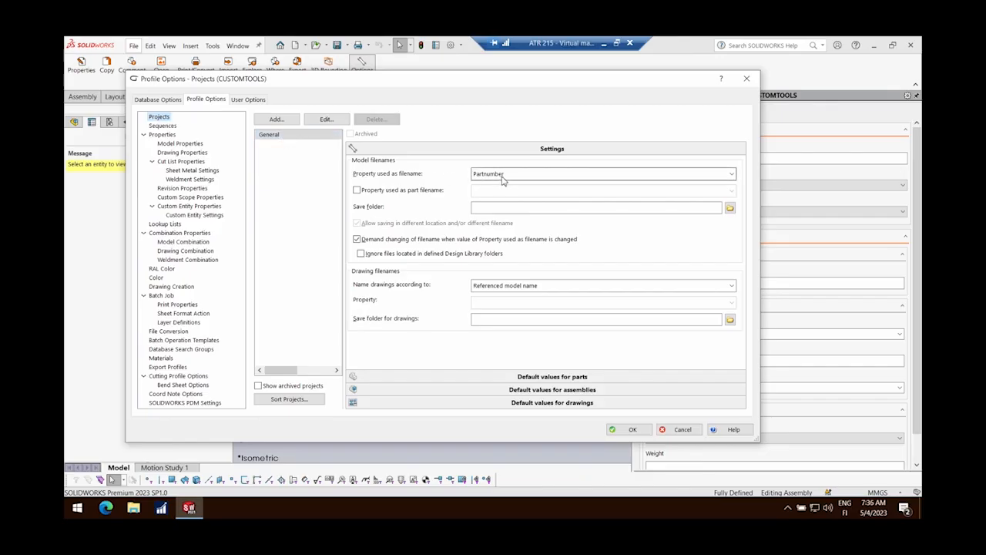
click(286, 125)
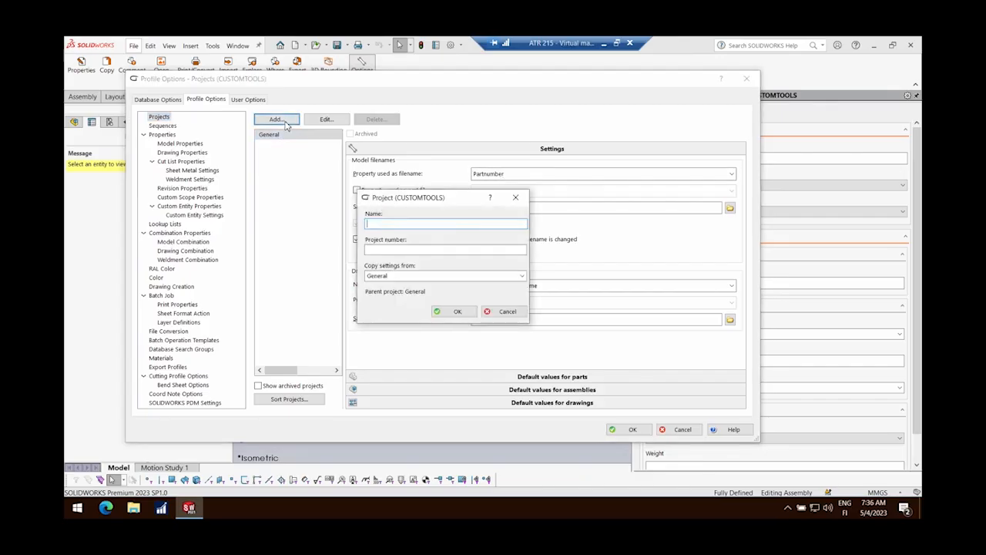
text(Conveyor)
key(Tab)
click(455, 312)
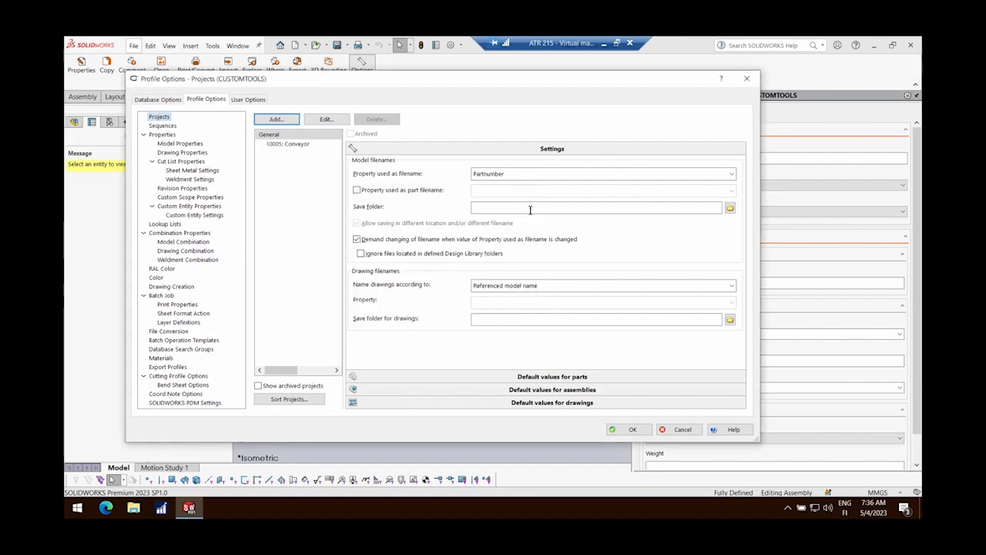
Create a folder 10005 inside the SOLIDWORKS desktop folder, set it as the model save folder and confirm the options
click(730, 207)
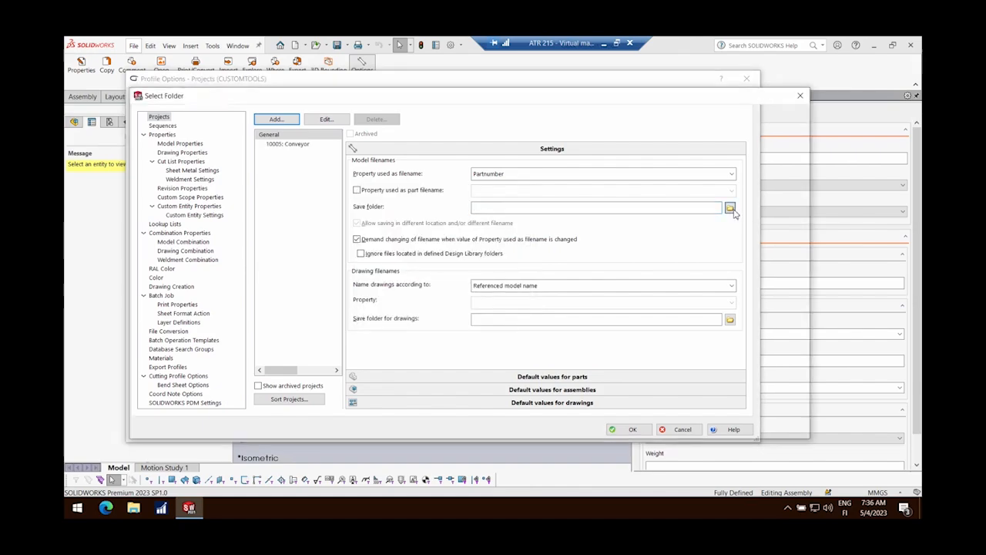
click(205, 133)
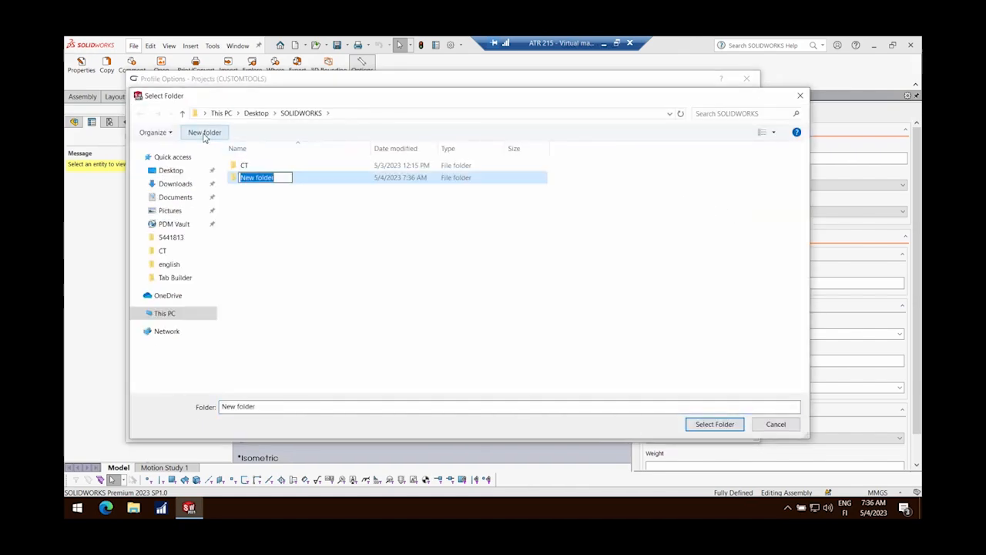
text(10005)
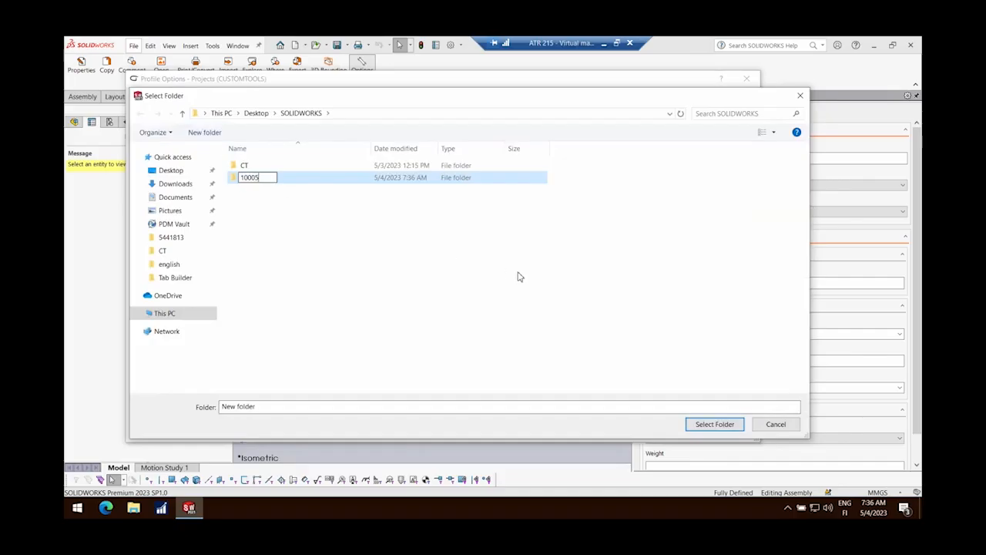
key(Return)
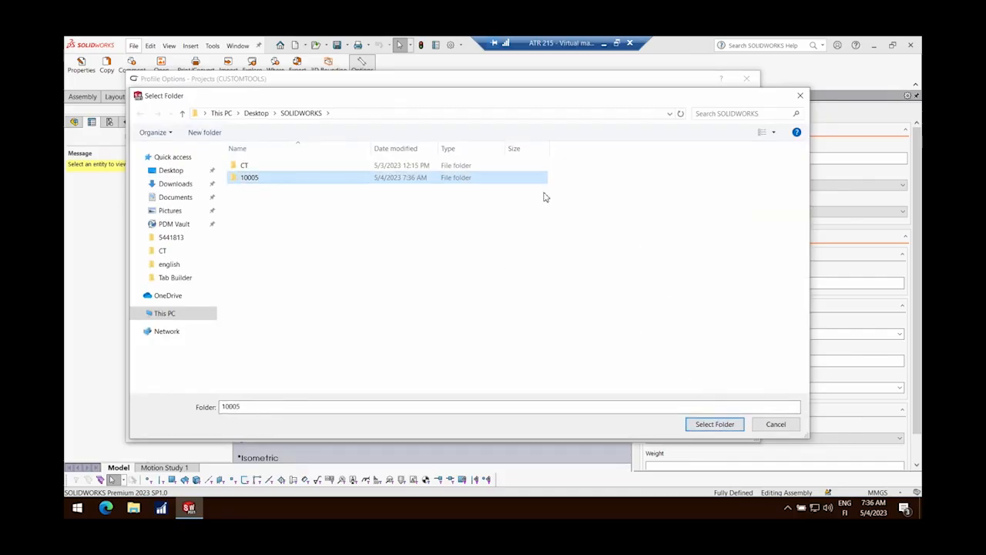
click(712, 424)
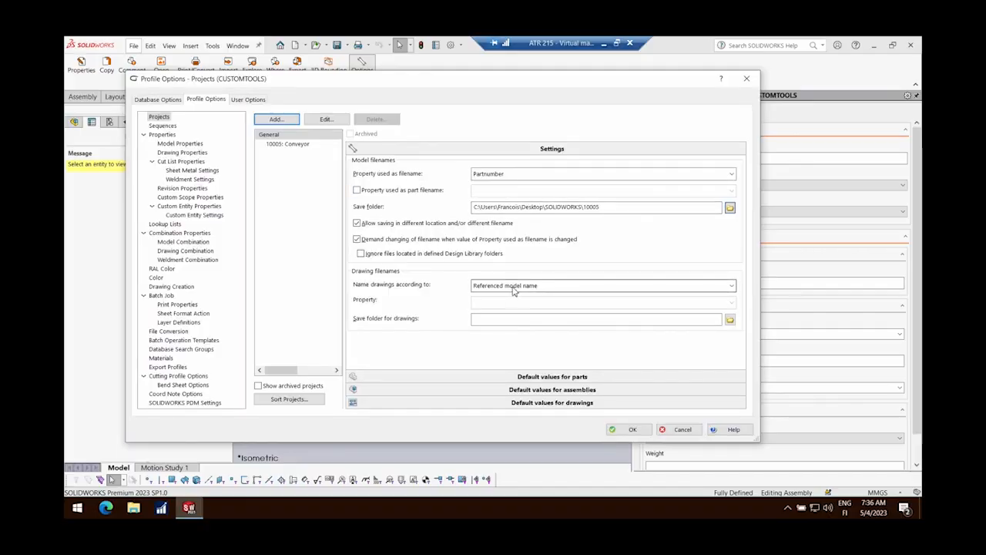
click(630, 430)
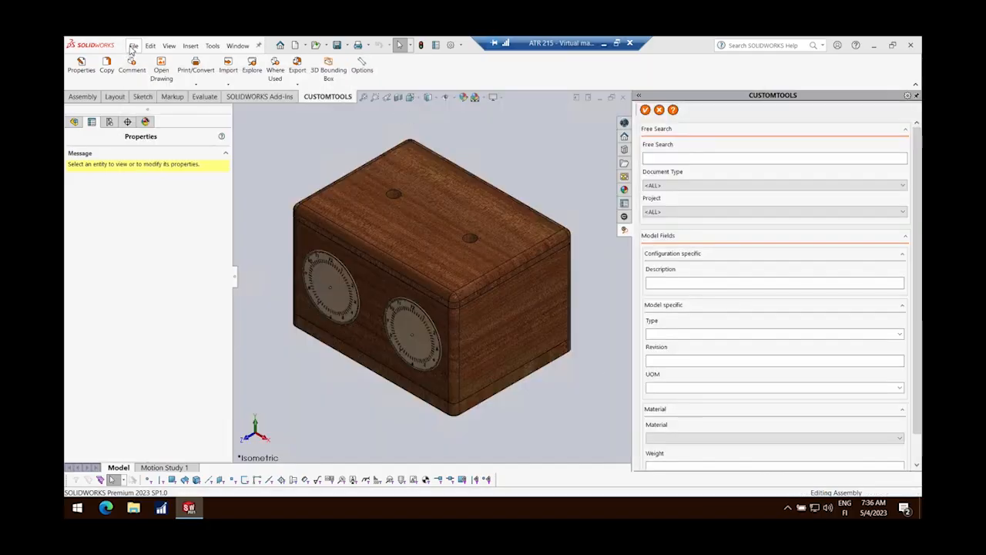
Create a new part from the Bracket template in the Tutorial template set
click(133, 46)
click(142, 59)
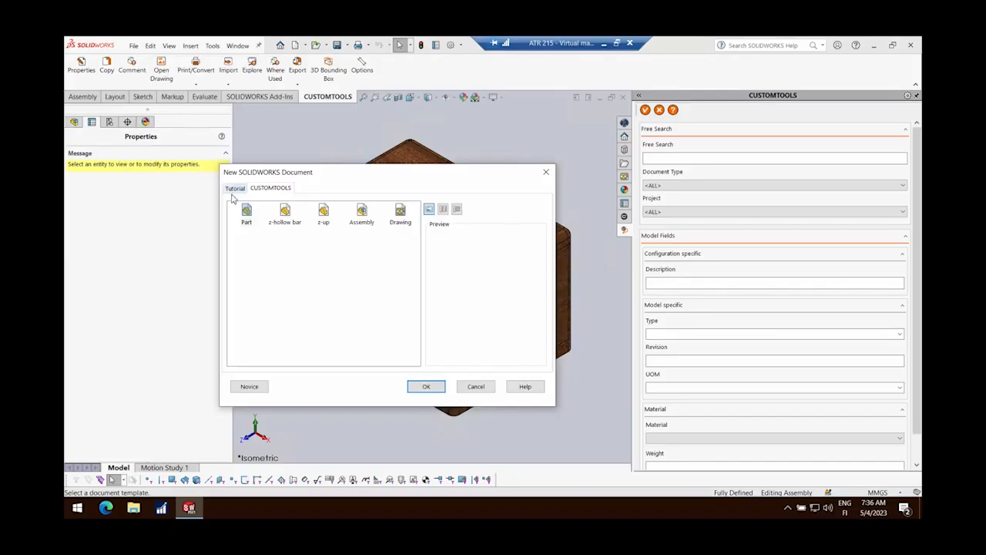
click(233, 188)
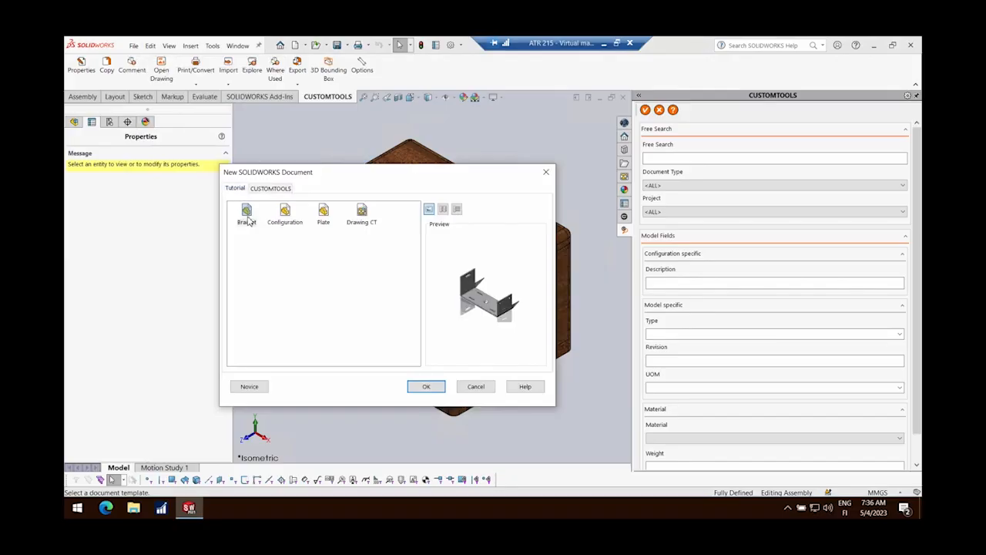
click(427, 386)
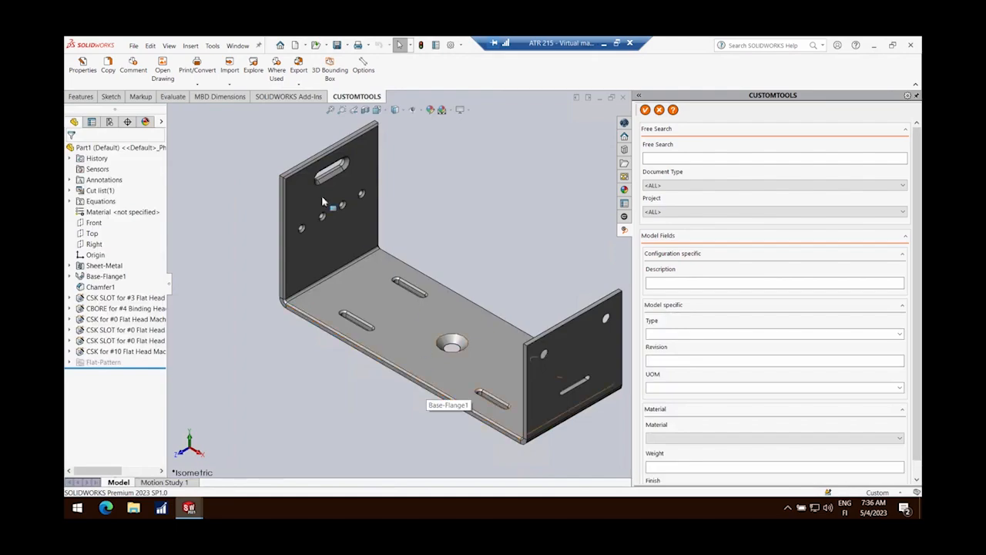
Assign the new part to the project 10005: Conveyor and generate its part number from the Filenames sequence
click(81, 68)
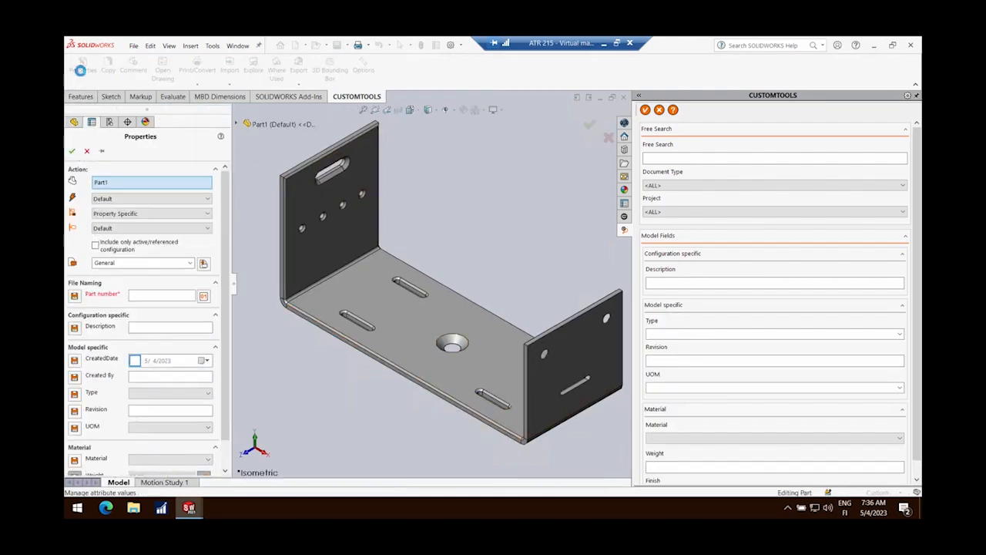
click(190, 265)
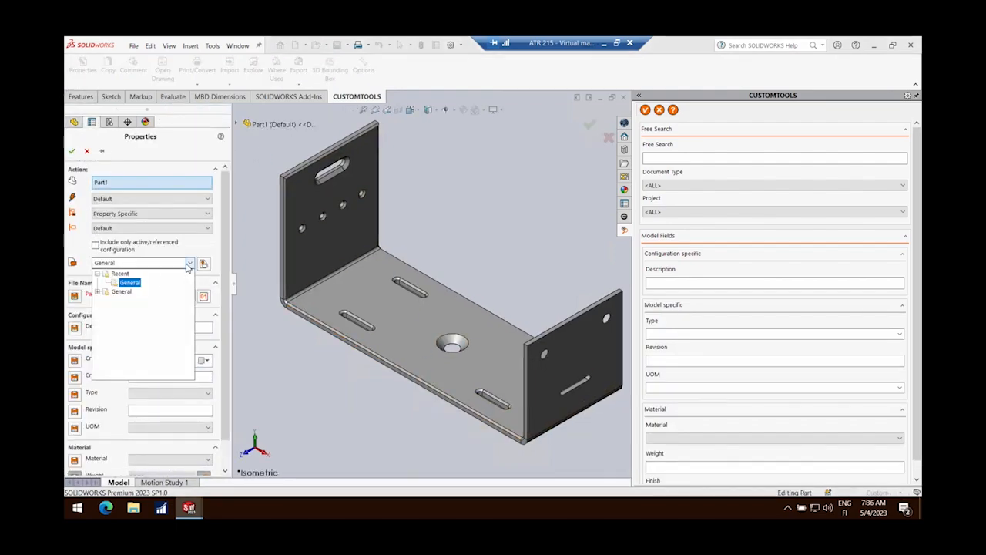
click(98, 292)
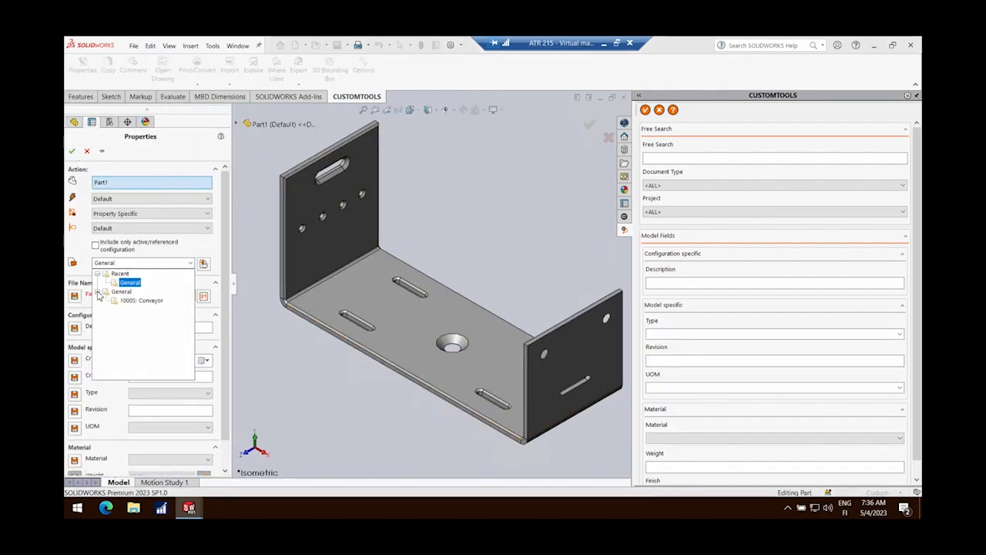
click(142, 301)
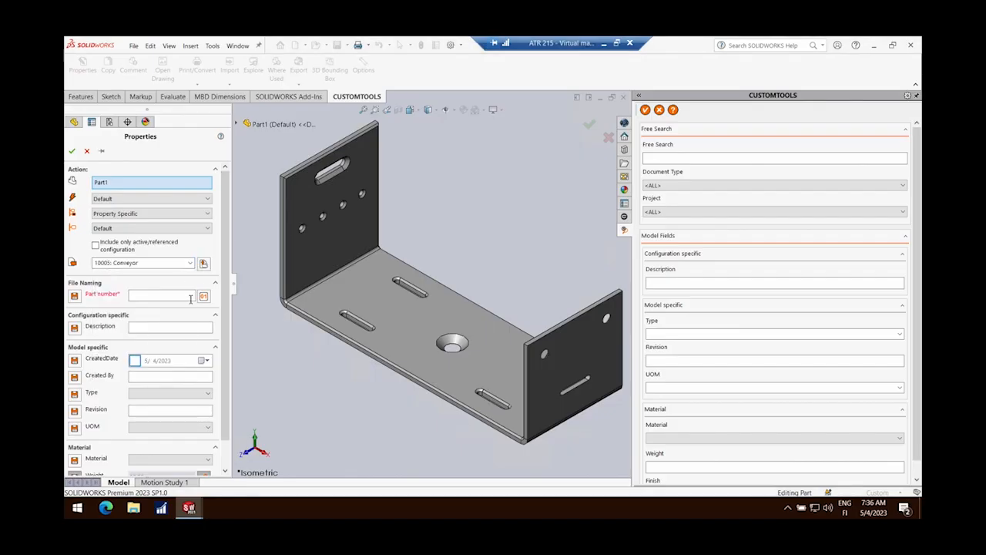
click(203, 296)
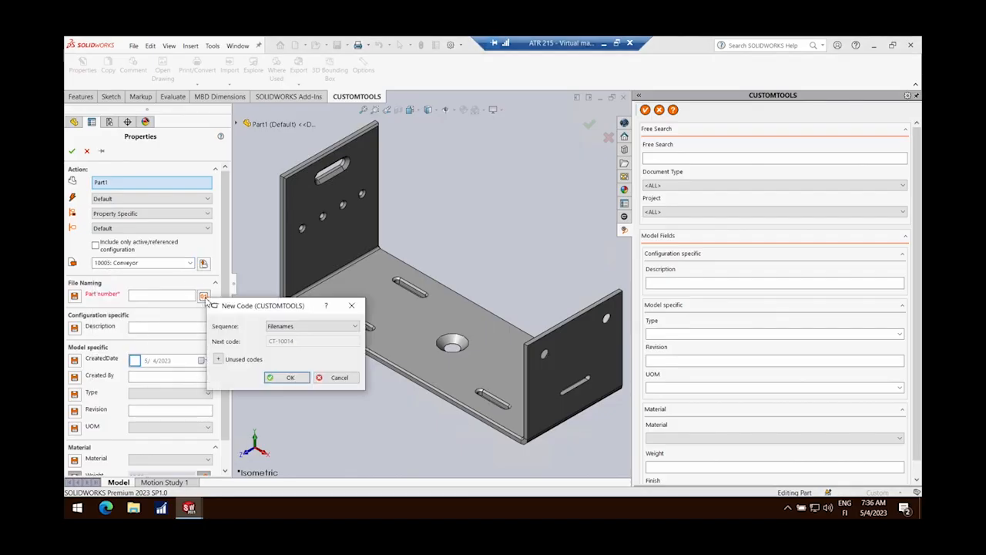
click(290, 378)
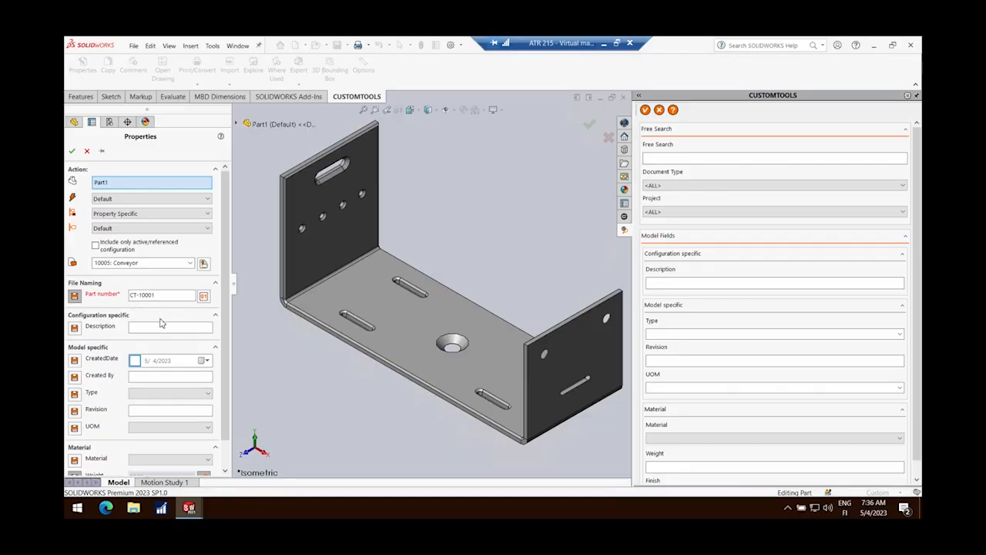
Set the part's description to Bracket, enable the created date 5/4/2023 and enter the creator's initials
text(Br)
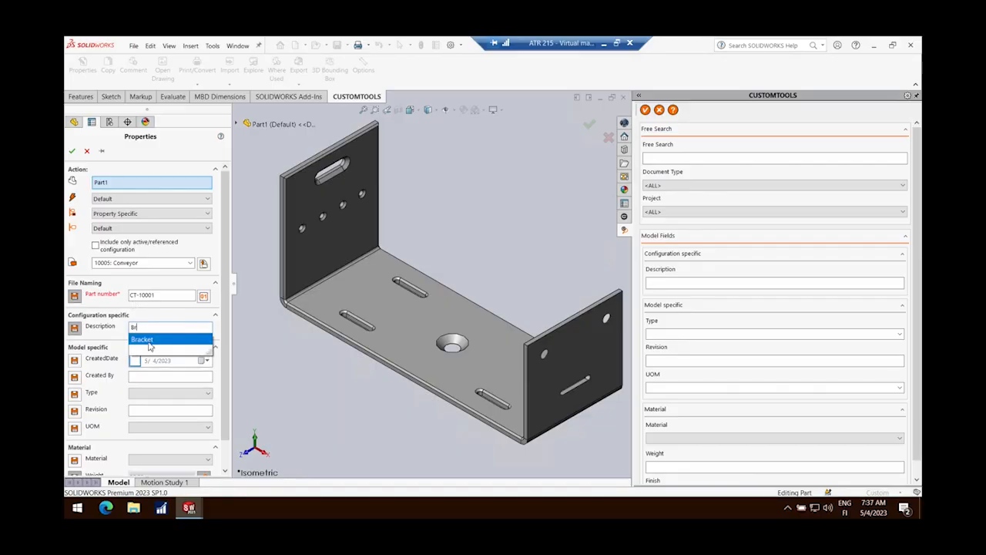
click(148, 340)
click(135, 360)
click(138, 375)
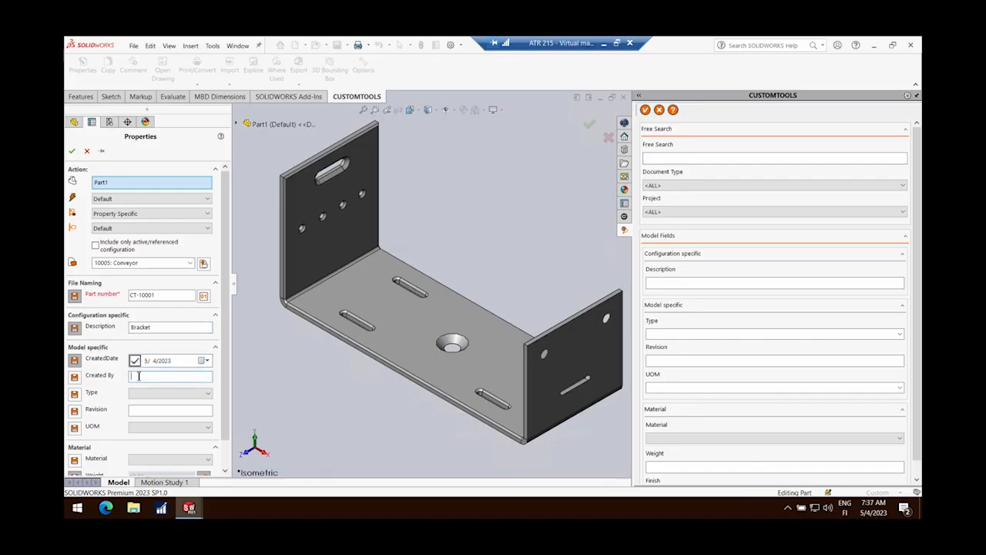
text(FS)
Set the type to Fabricated, UOM to EACH and material to Malleable Cast Iron, and save the part as CT-10001 in the 10005 folder
click(155, 394)
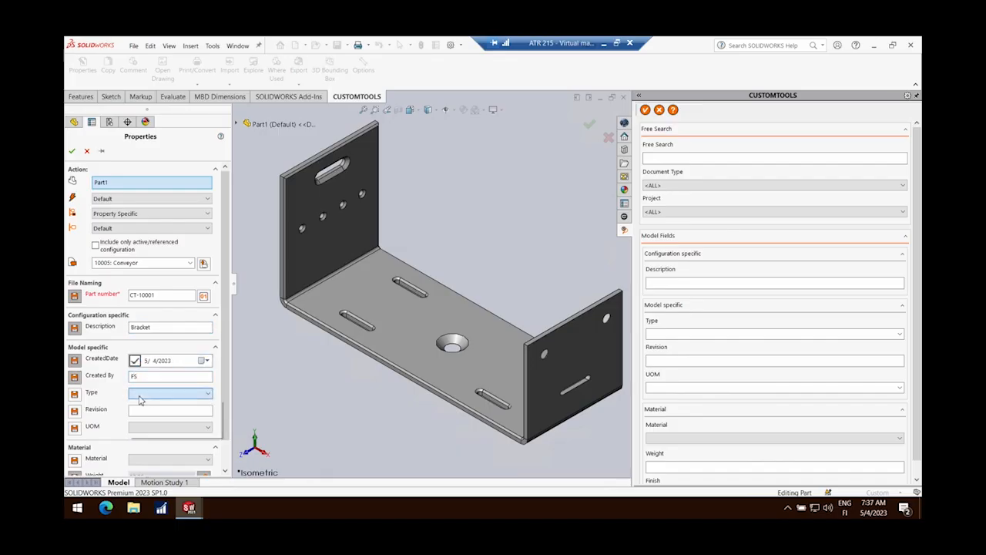
click(146, 417)
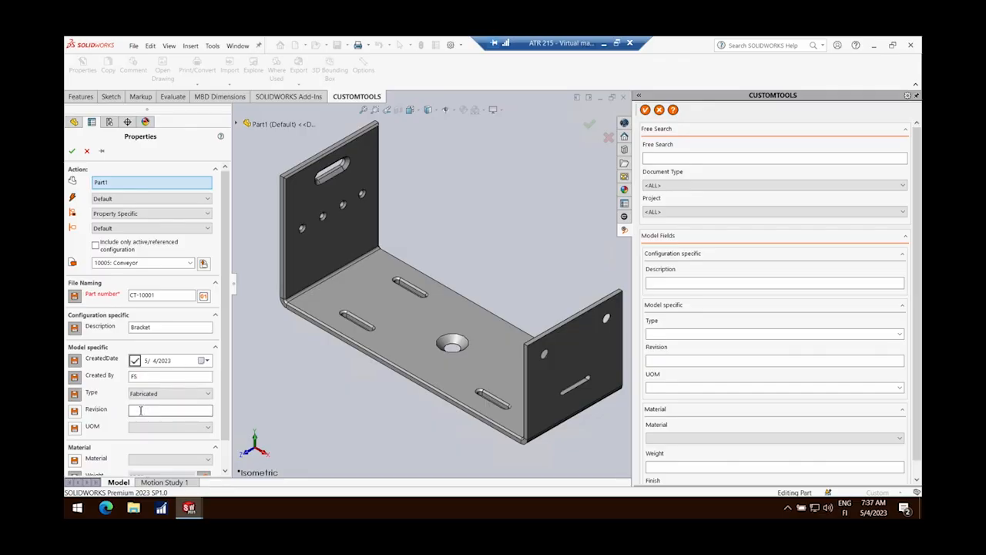
click(178, 427)
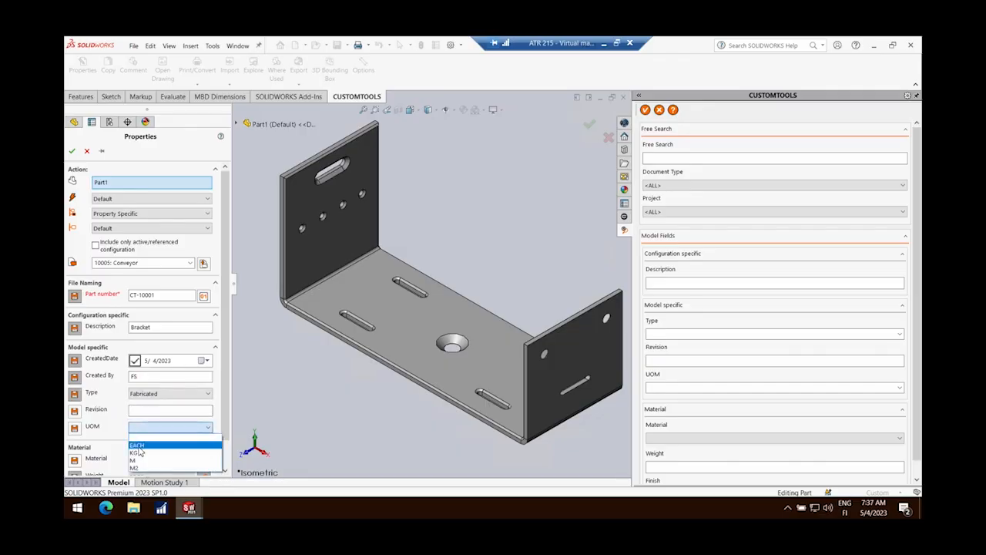
click(173, 437)
scroll(176, 430, down, 2)
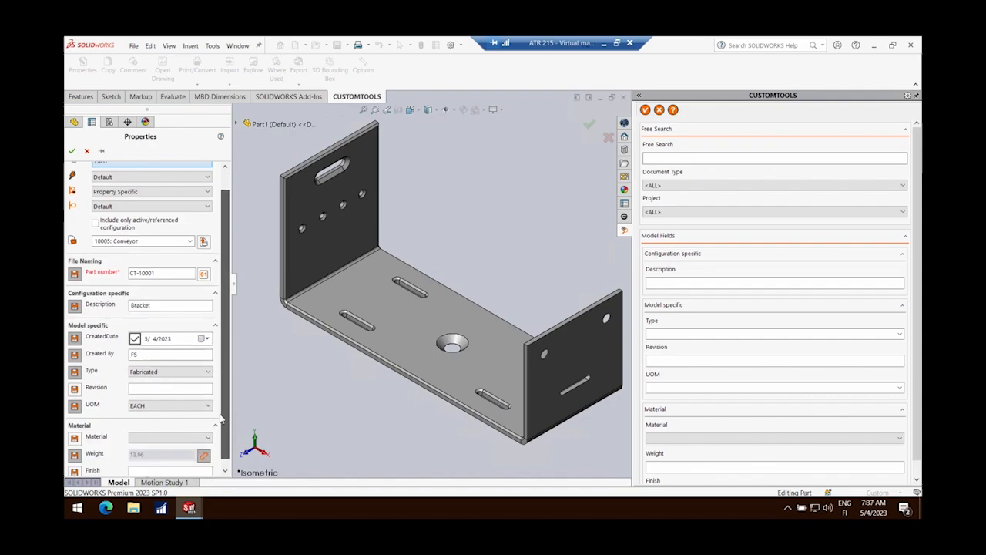
click(156, 429)
click(173, 352)
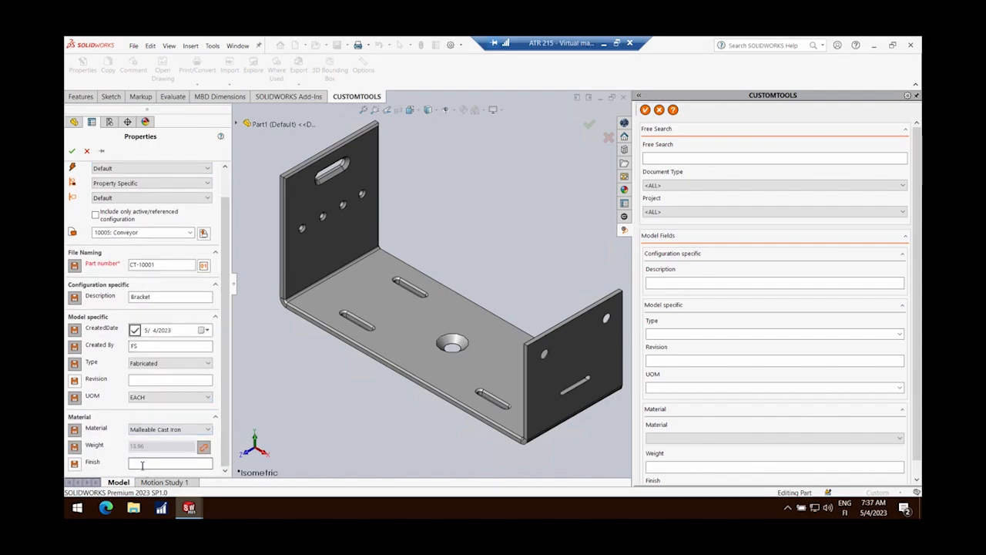
click(71, 152)
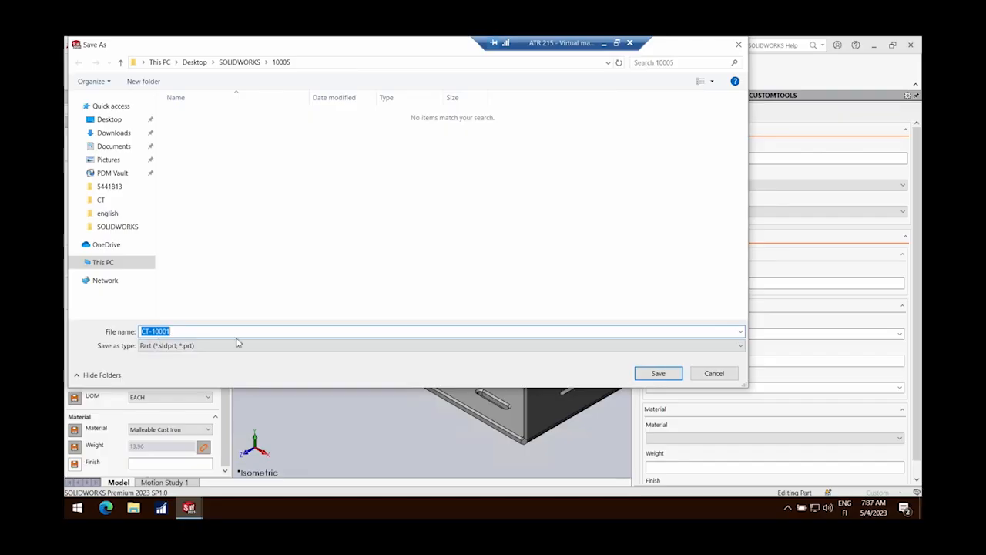
click(655, 376)
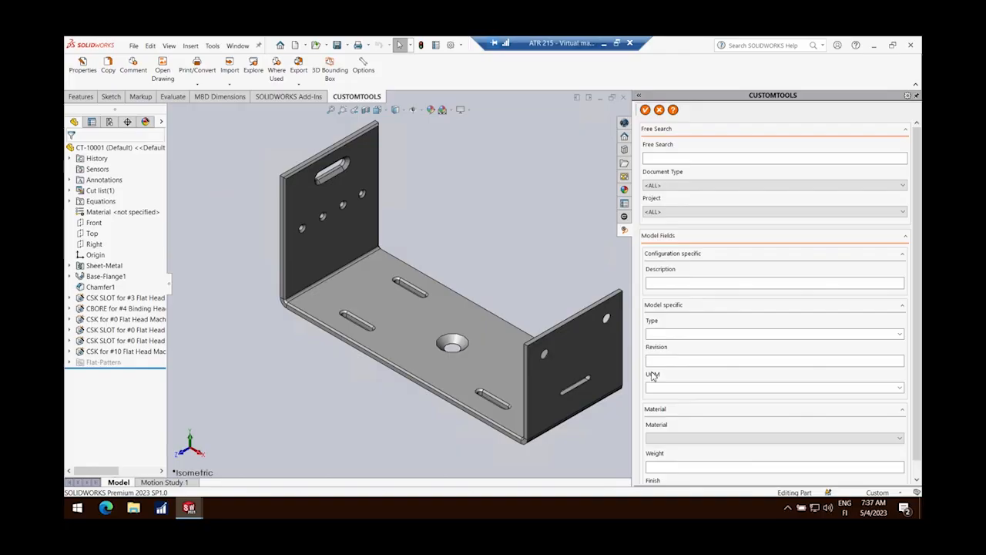
Make a drawing from the saved bracket part, accepting the offered drawing template
click(134, 46)
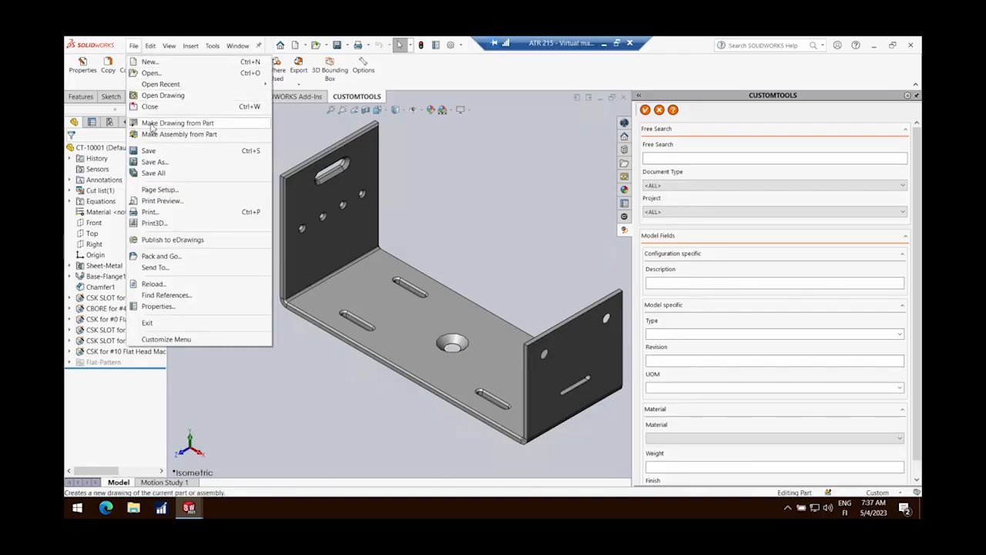
click(153, 125)
click(426, 387)
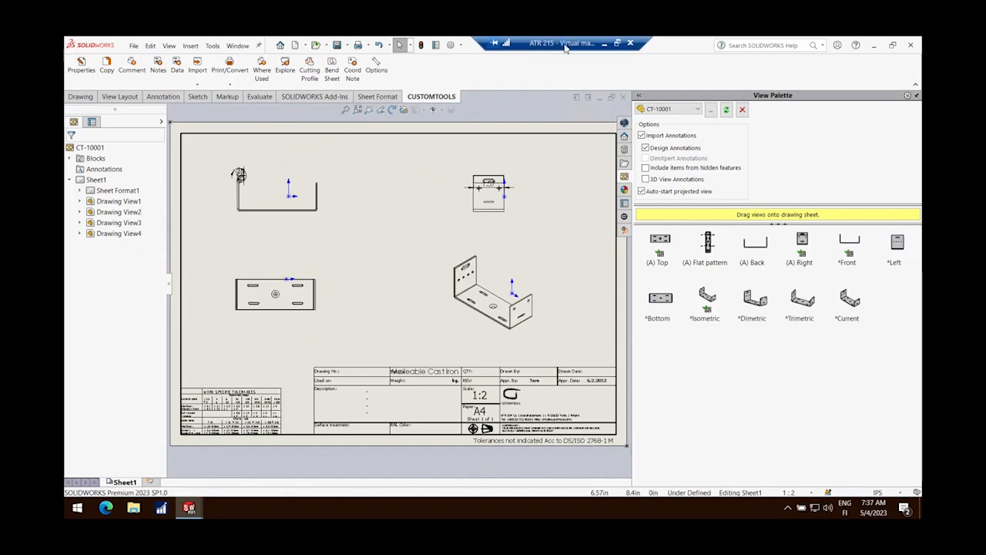
Save the bracket drawing
mouse_move(564, 46)
mouse_down()
mouse_move(639, 44)
mouse_move(578, 44)
mouse_up()
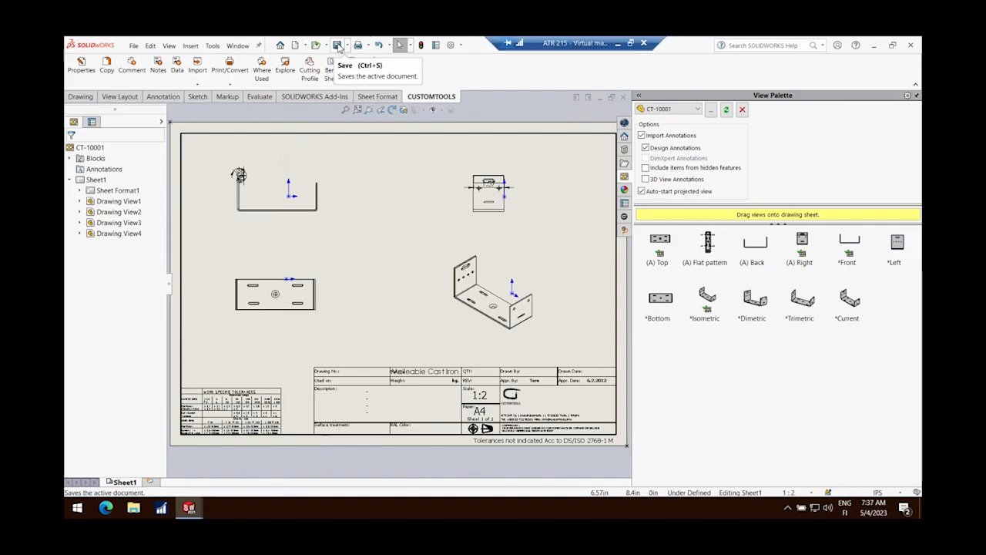
click(337, 45)
click(487, 252)
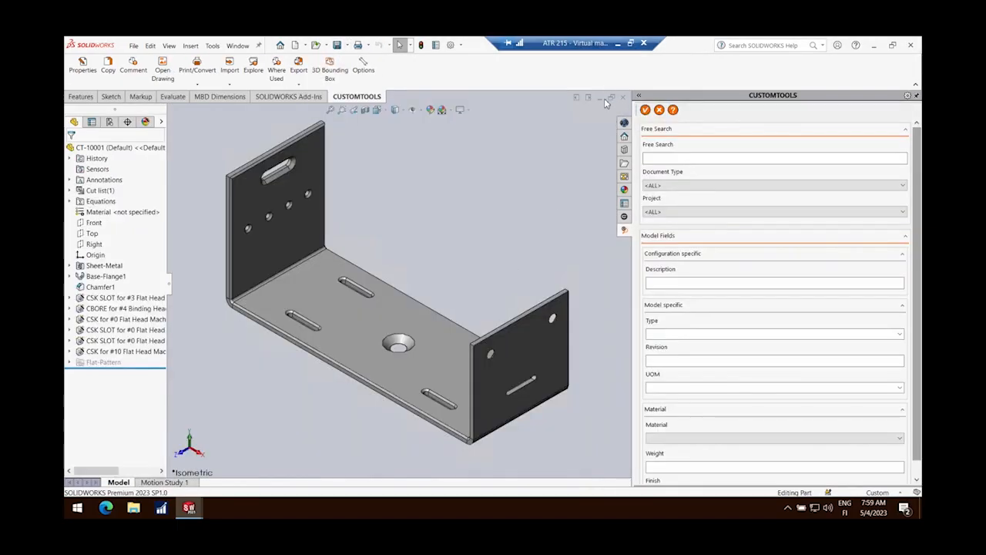
Switch to the Clock without hands assembly and review its CUSTOMTOOLS properties down to the material group, leaving them unedited
click(607, 99)
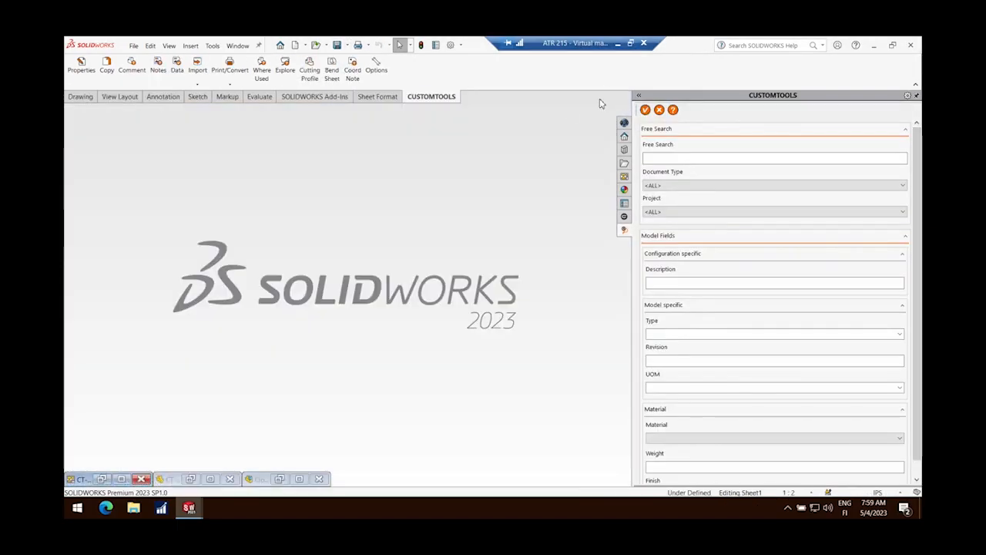
click(299, 479)
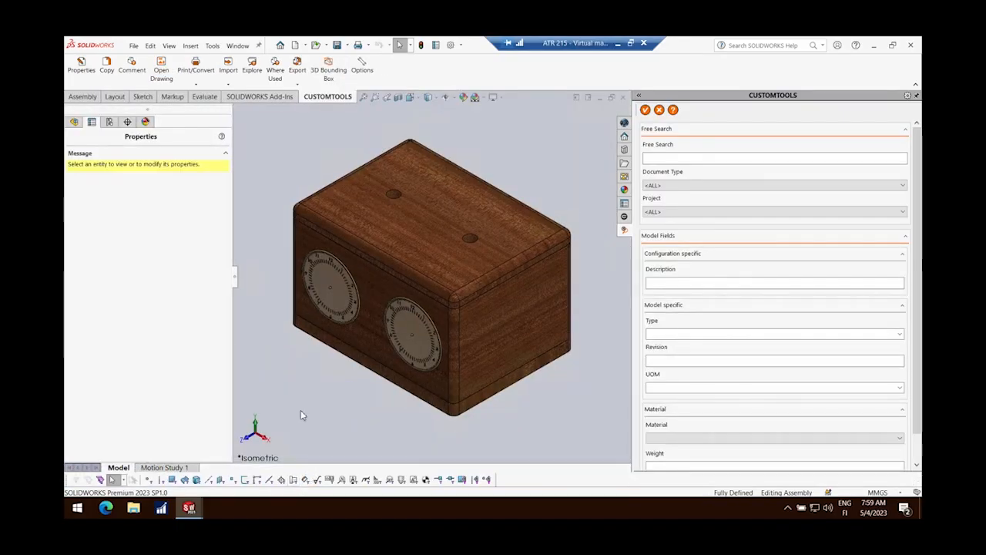
click(81, 68)
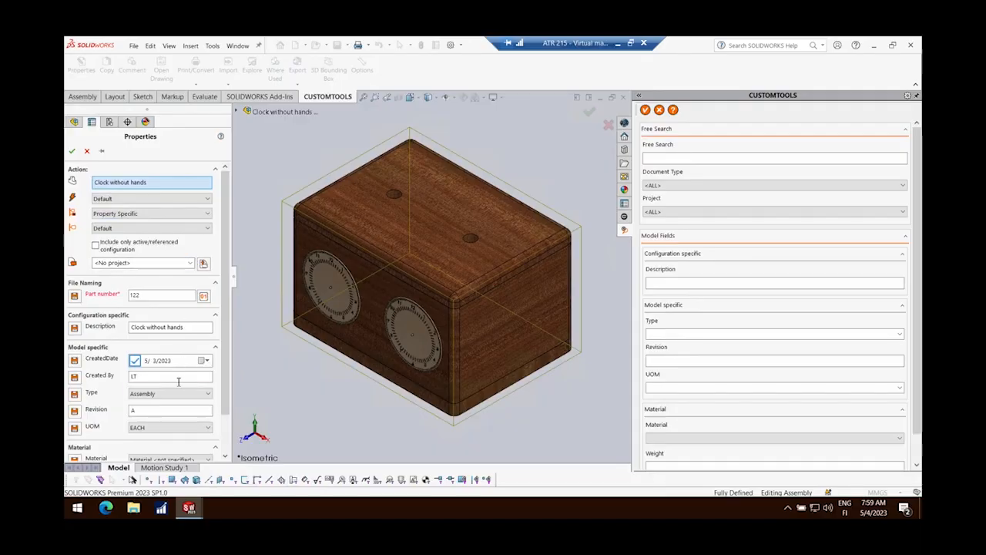
scroll(224, 341, down, 2)
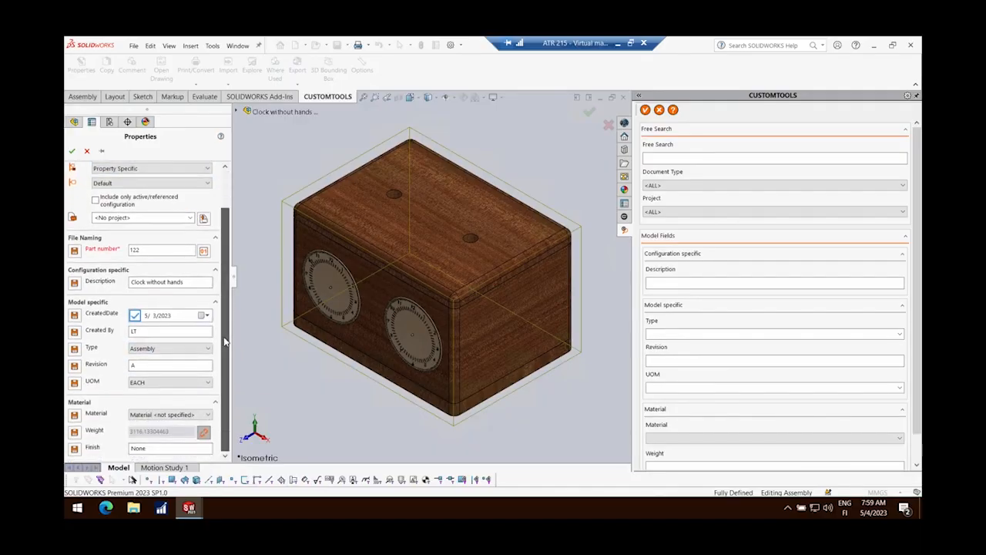
drag(225, 341, 232, 270)
click(87, 150)
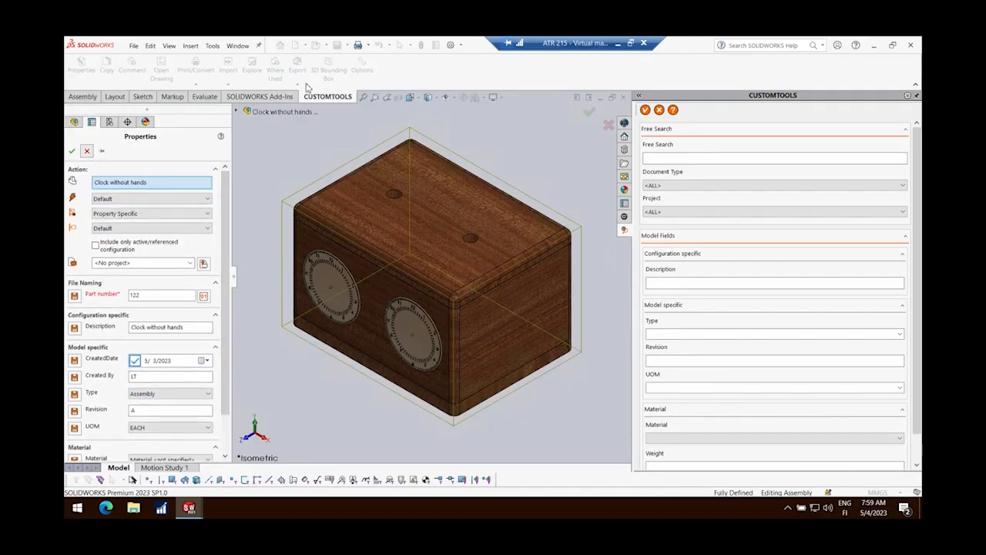
Inspect the clock assembly's custom and configuration-specific file properties in SOLIDWORKS without editing them
click(434, 45)
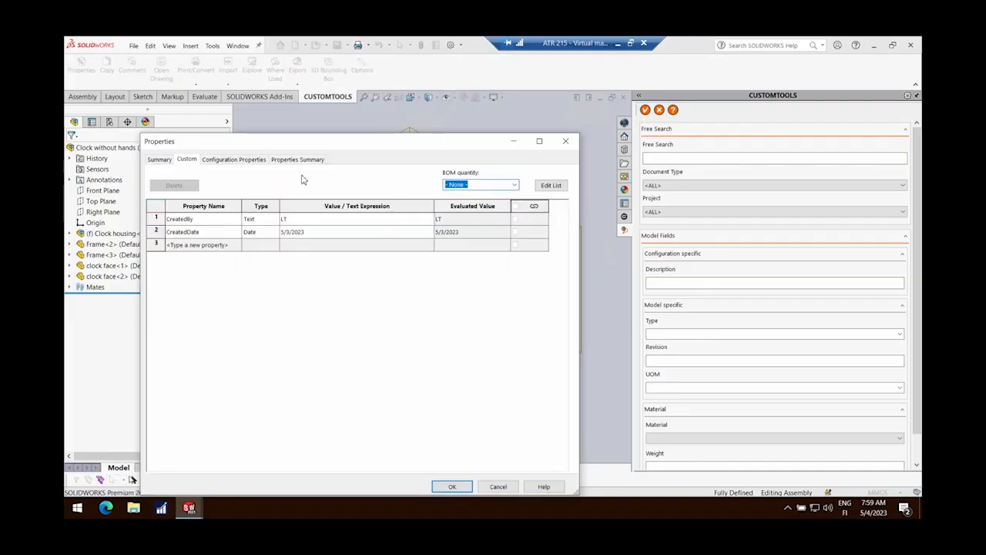
click(223, 160)
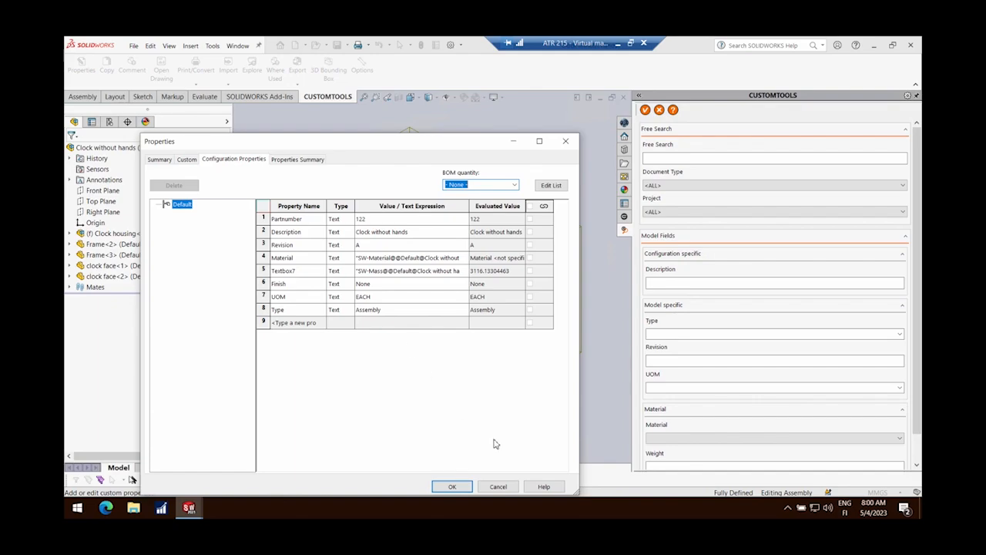
click(499, 486)
Check the CUSTOMTOOLS properties of the clock top and clock front components from within the assembly, without saving changes
click(81, 65)
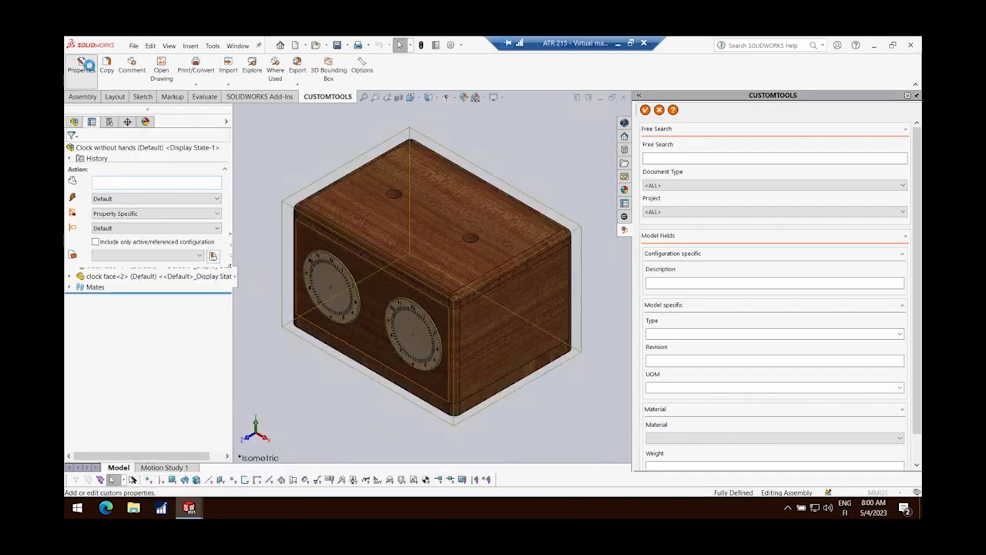
click(461, 210)
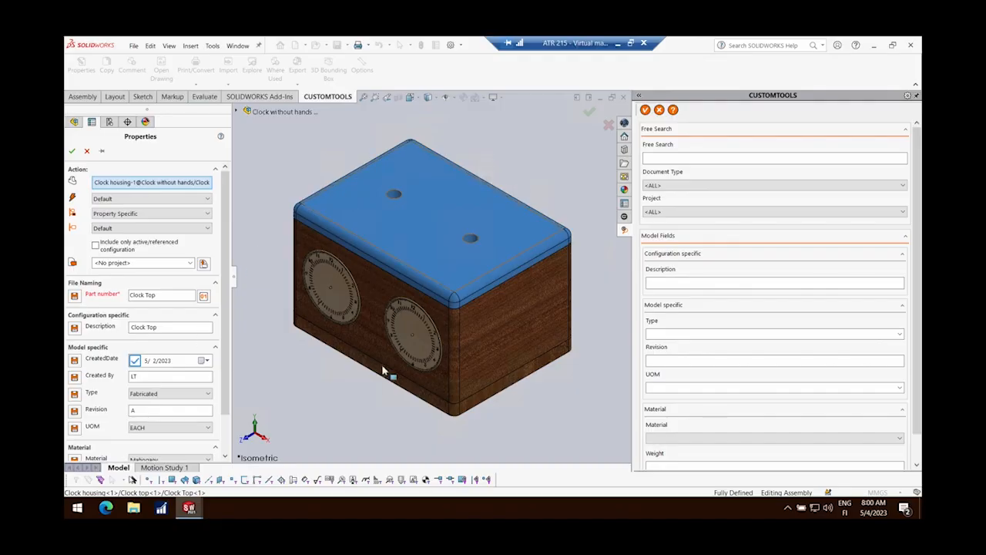
click(335, 336)
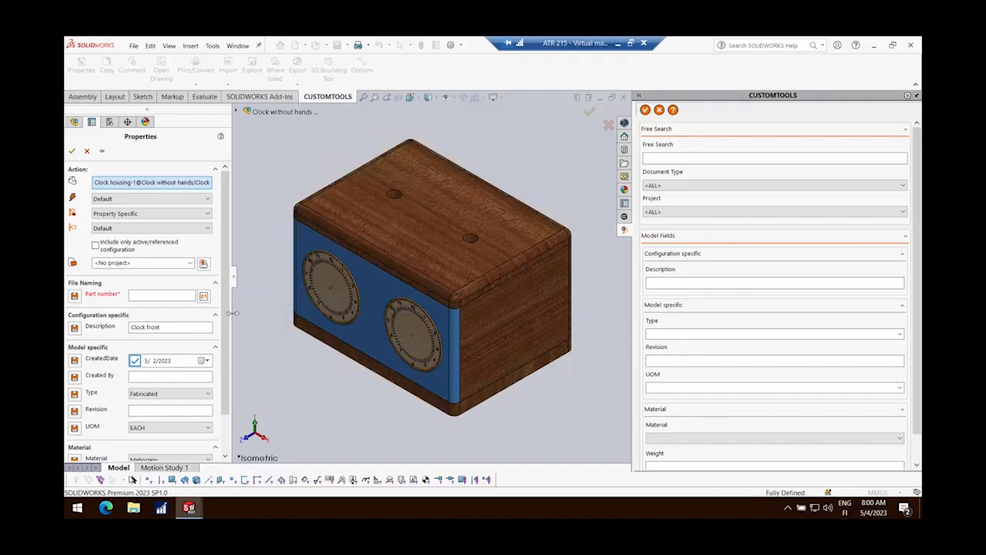
click(87, 152)
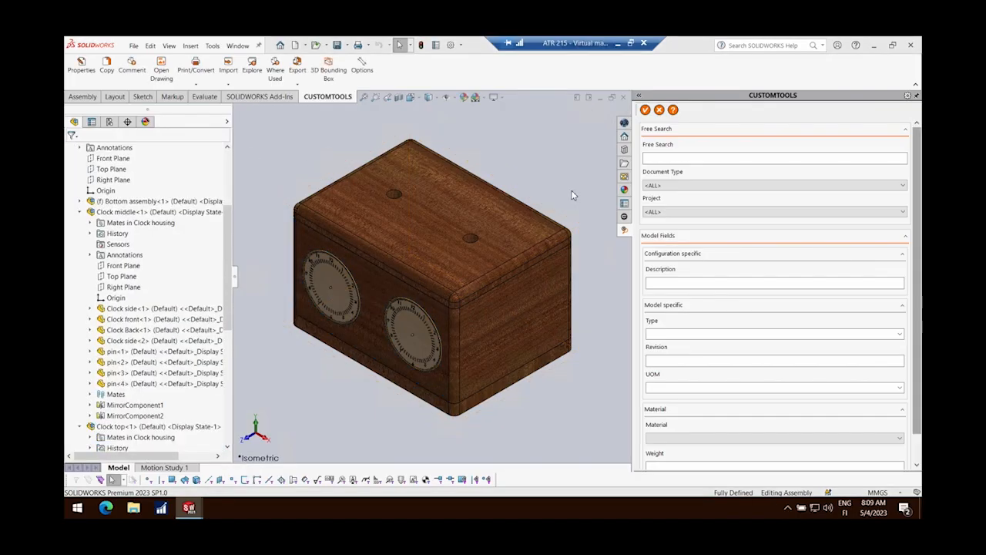
Review the profile options for general, model, drawing, cut list and revision properties, and the UOM lookup list
click(361, 65)
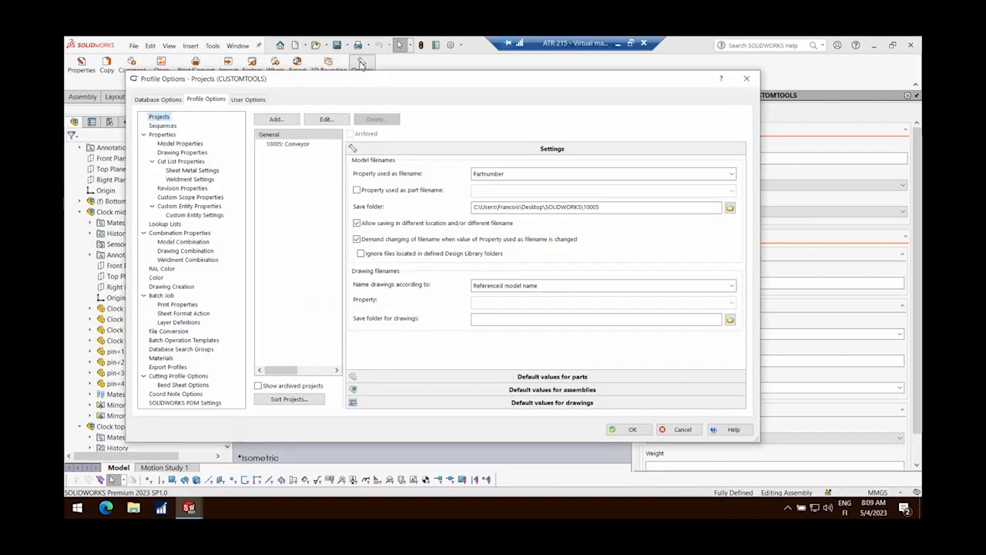
click(164, 135)
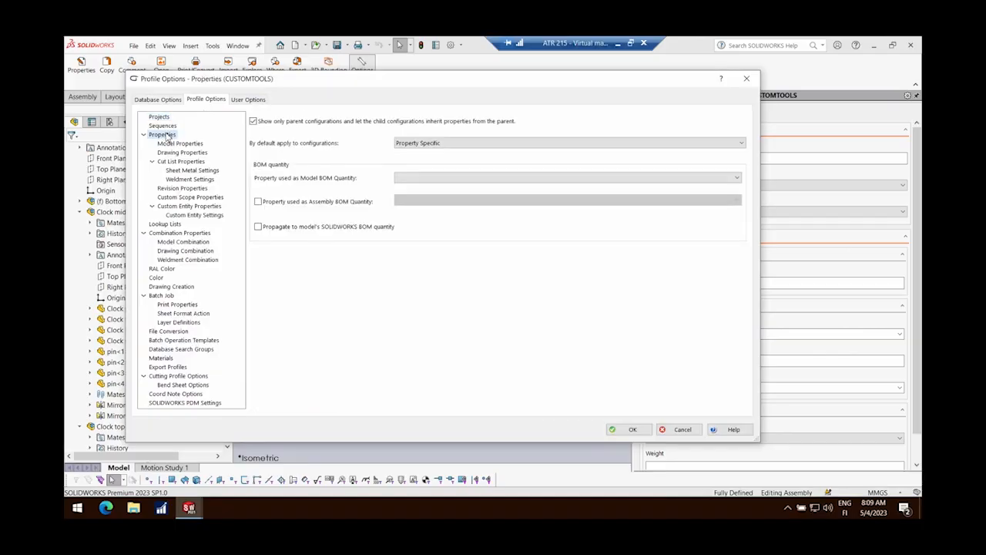
click(177, 143)
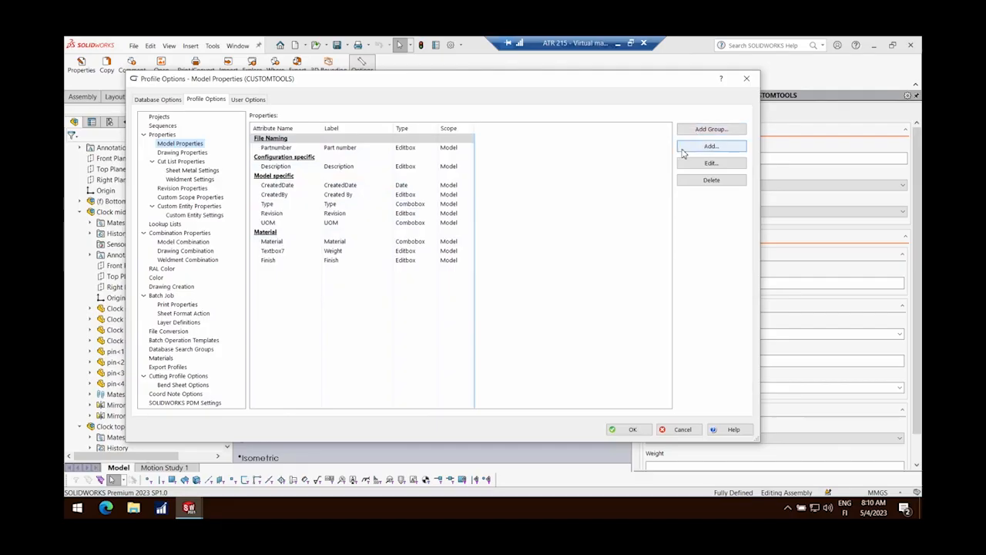
click(183, 152)
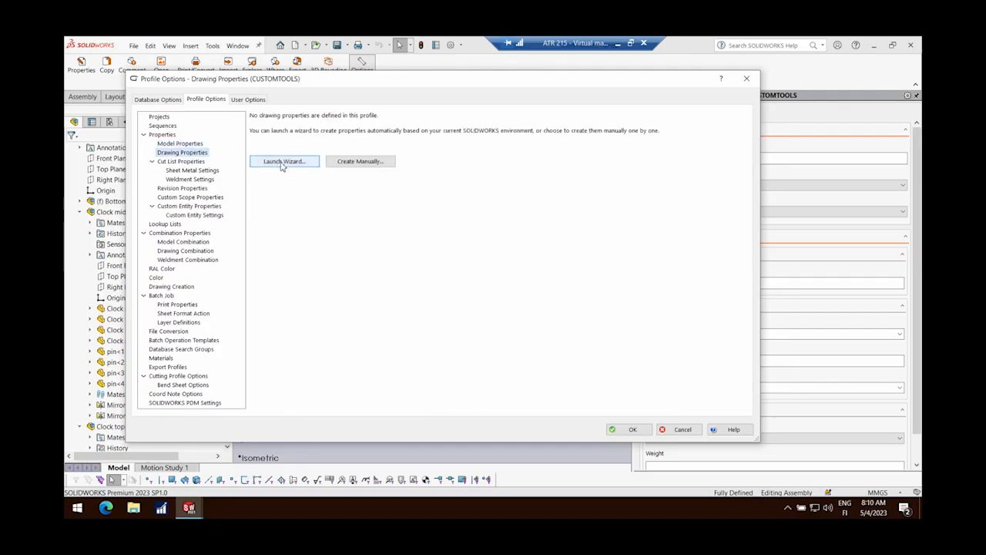
click(201, 161)
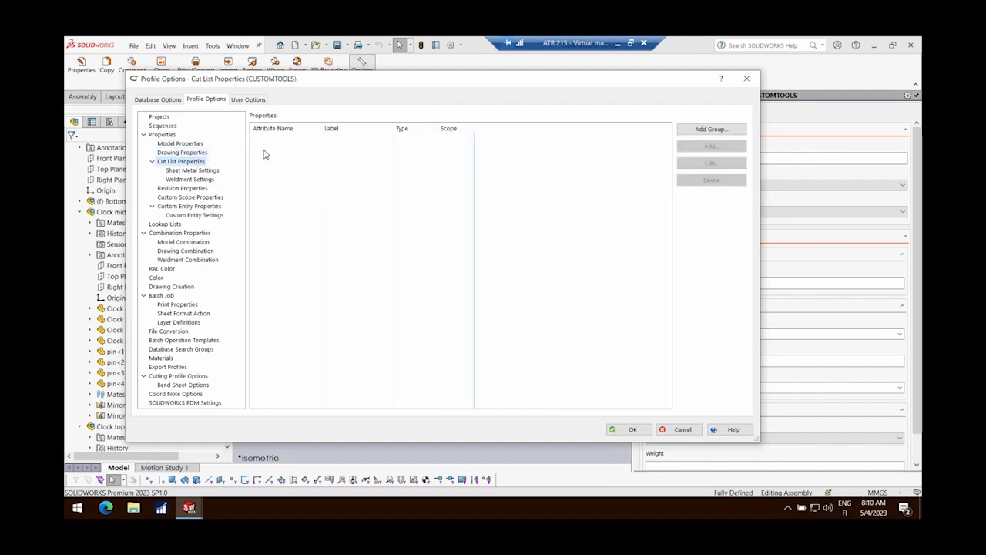
click(179, 189)
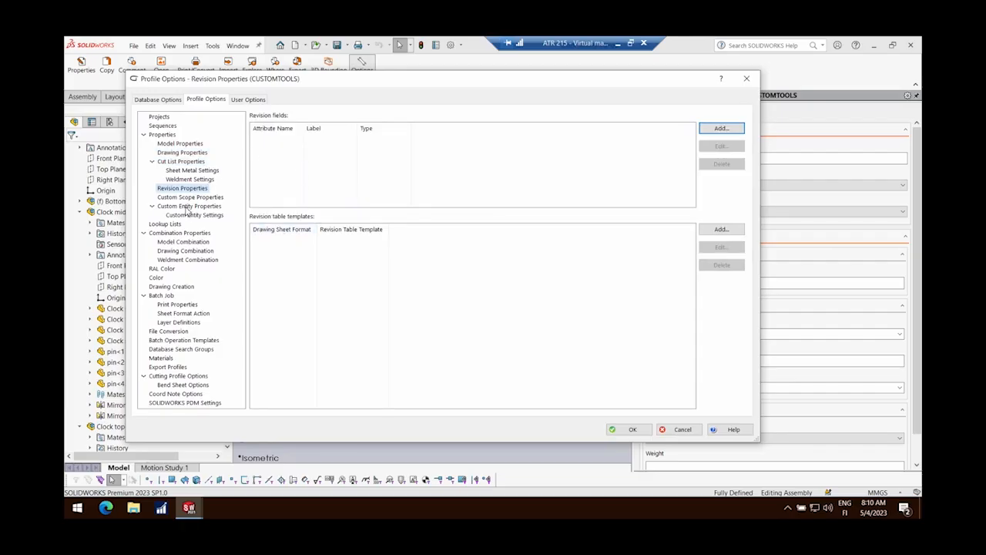
click(164, 223)
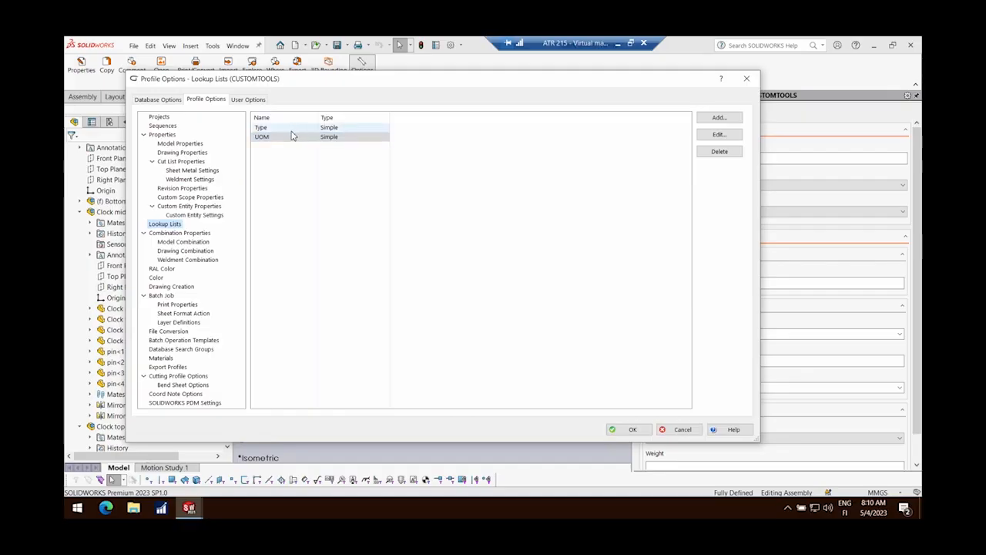
click(292, 136)
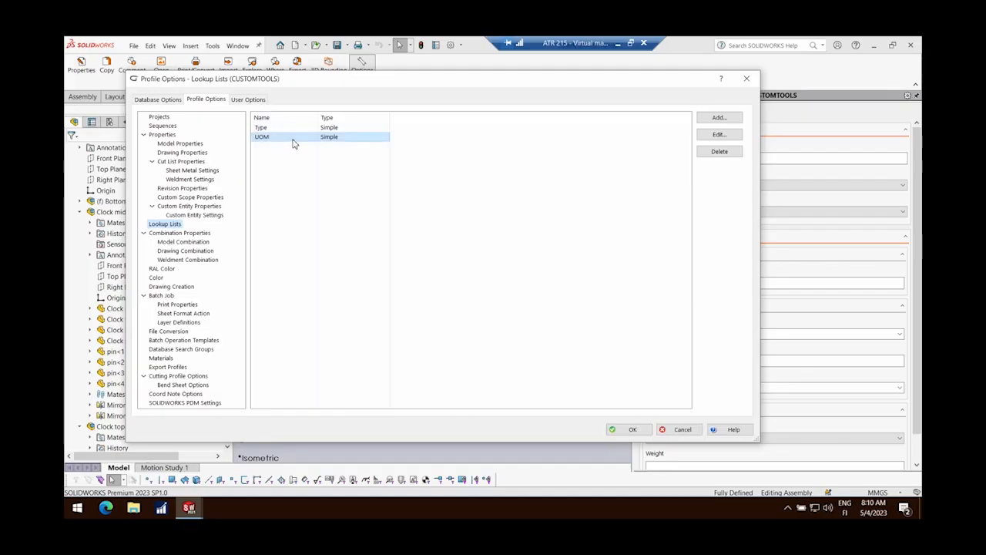
Add a model combination named Project Decription made of the project number, Part number and Description
click(185, 242)
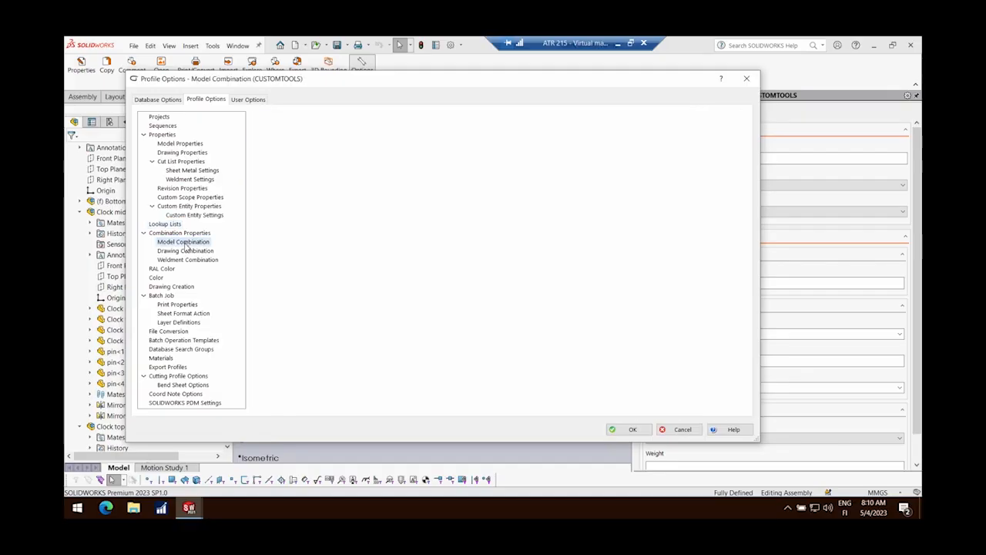
click(704, 130)
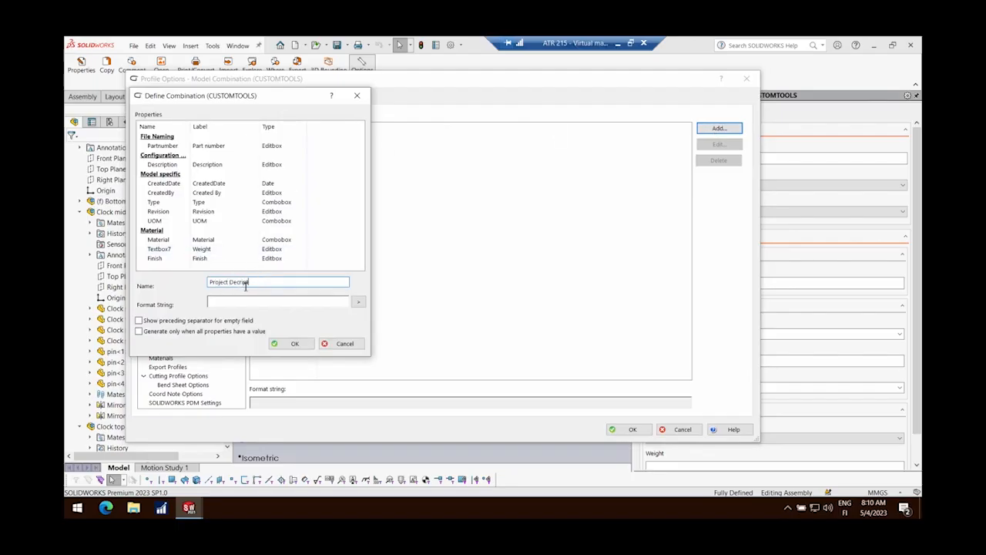
click(359, 302)
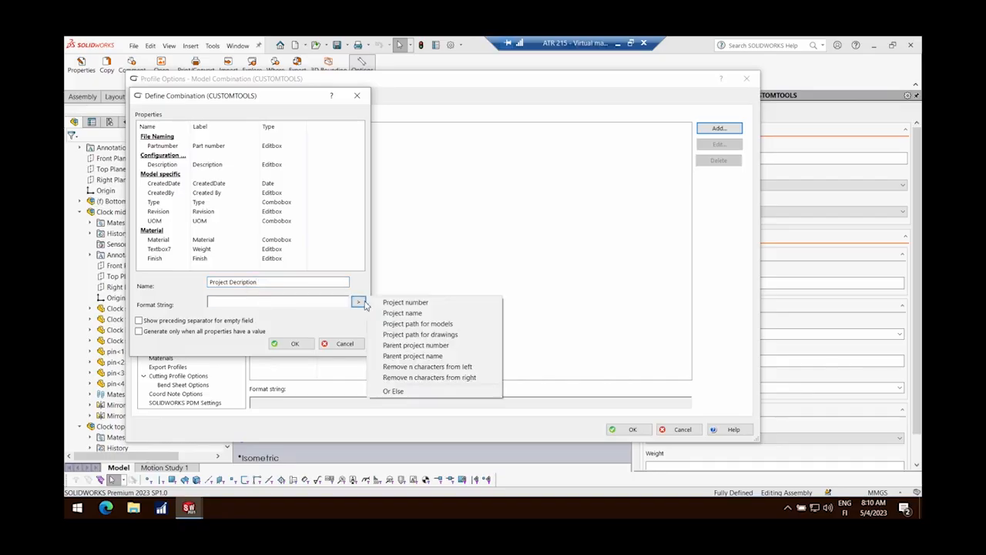
click(374, 302)
click(293, 303)
text(-)
double_click(163, 146)
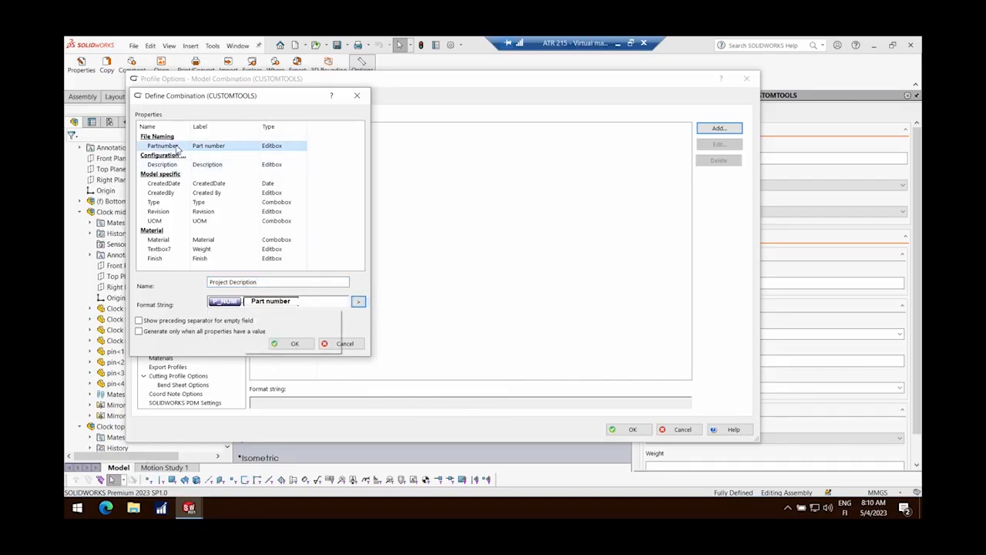
double_click(163, 164)
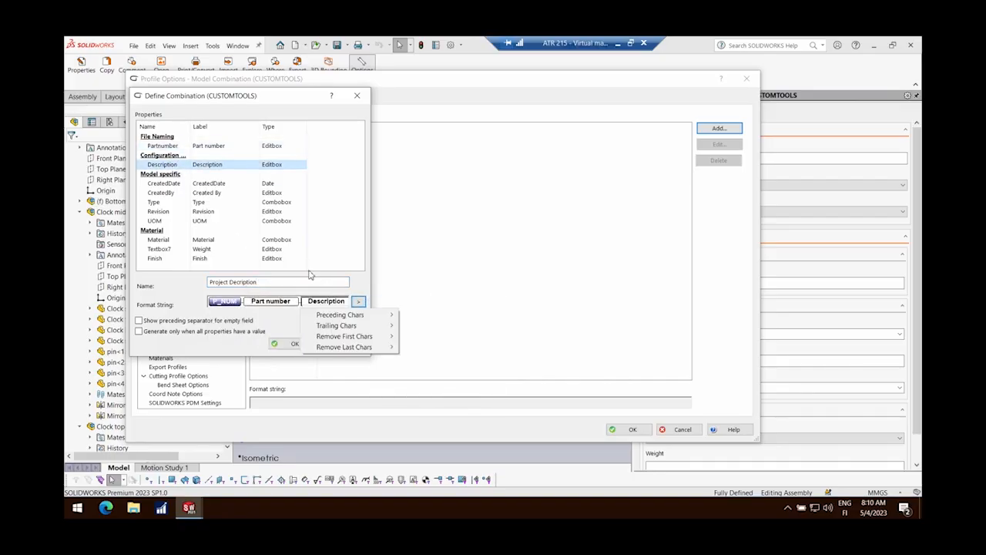
click(290, 344)
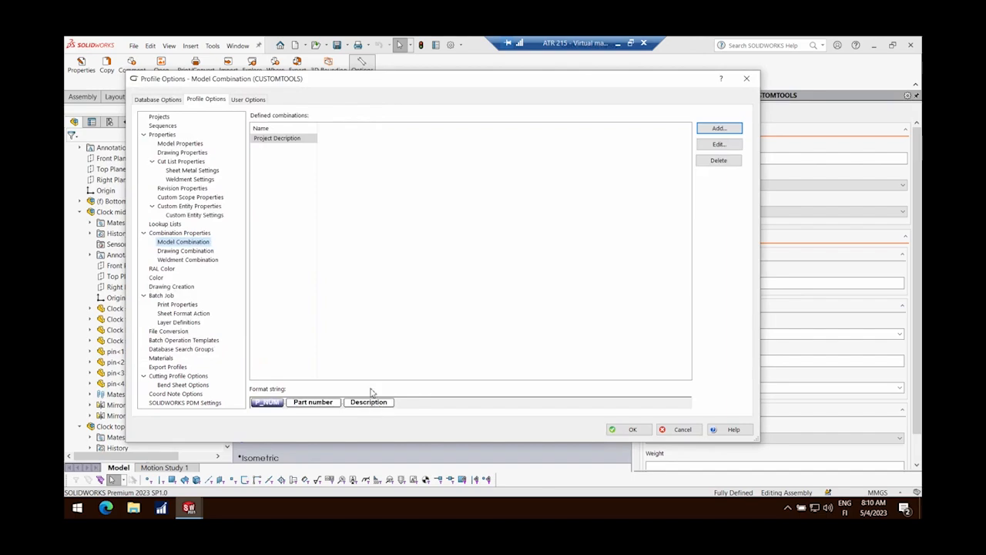
Start a new model property after Description with attribute name and label Project Description and Document Properties as its initial configuration
click(186, 146)
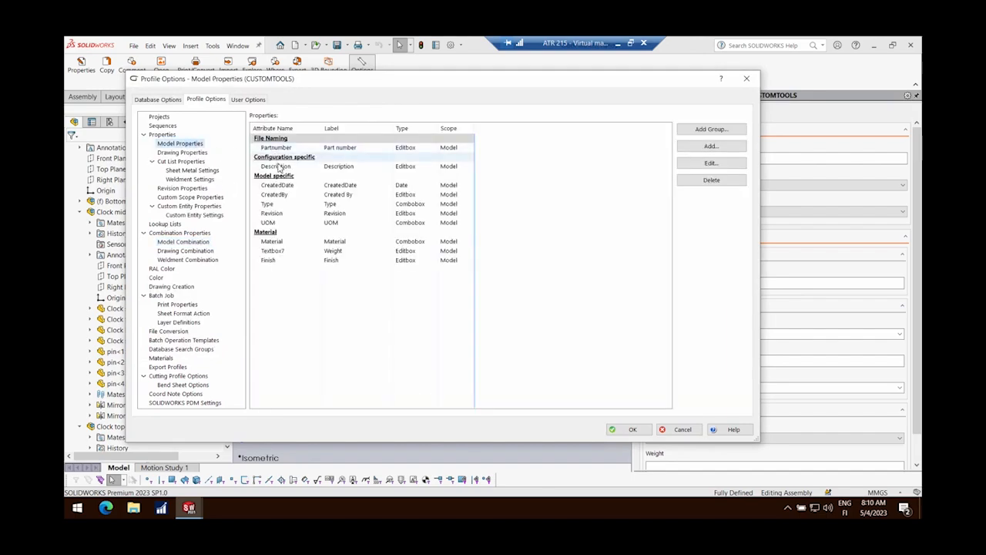
click(277, 167)
click(714, 146)
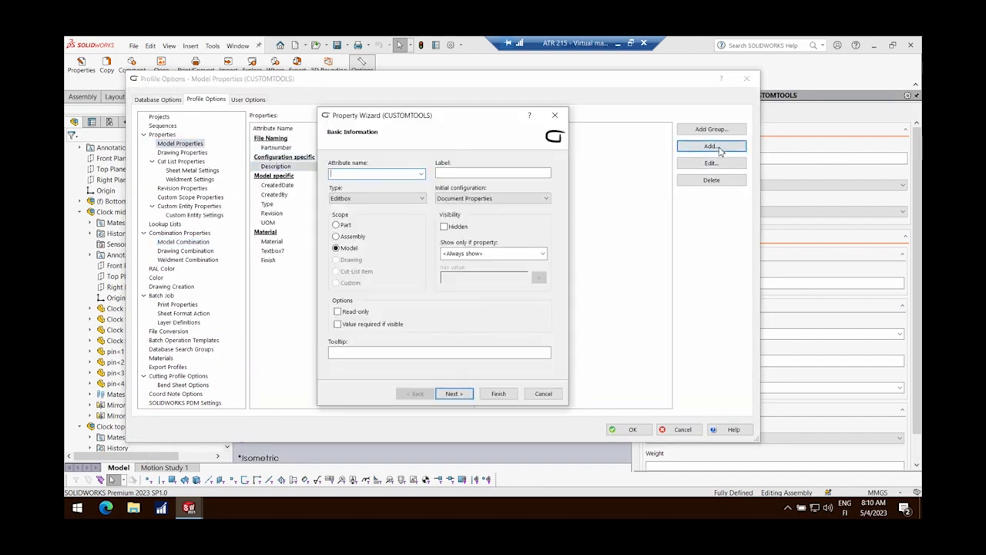
text(Project Description)
key(ctrl+a)
key(ctrl+c)
click(466, 175)
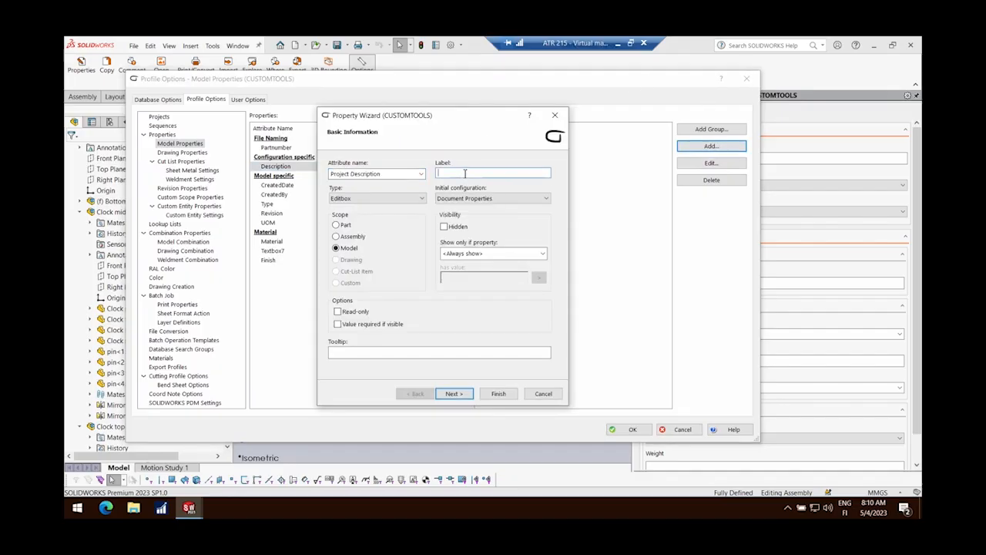
key(ctrl+v)
click(502, 199)
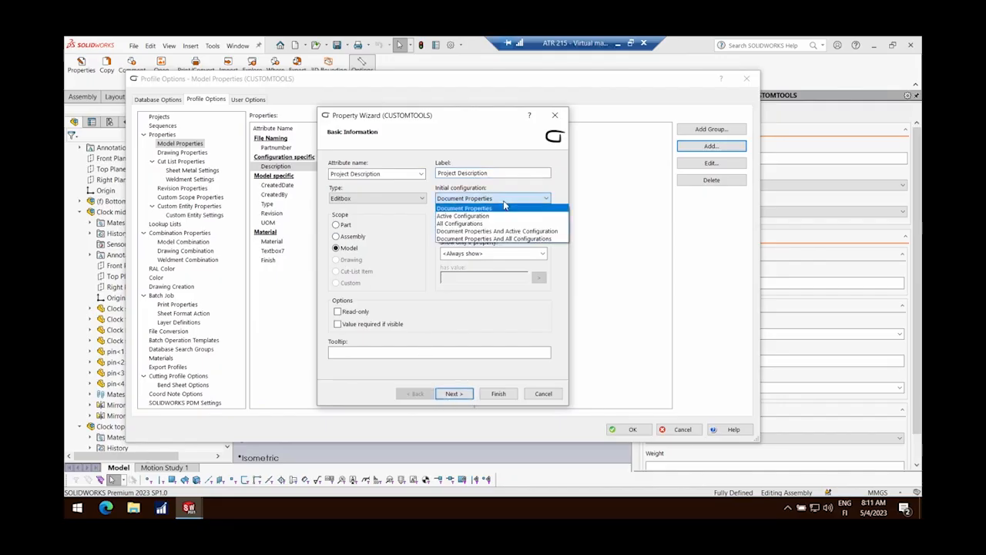
click(502, 201)
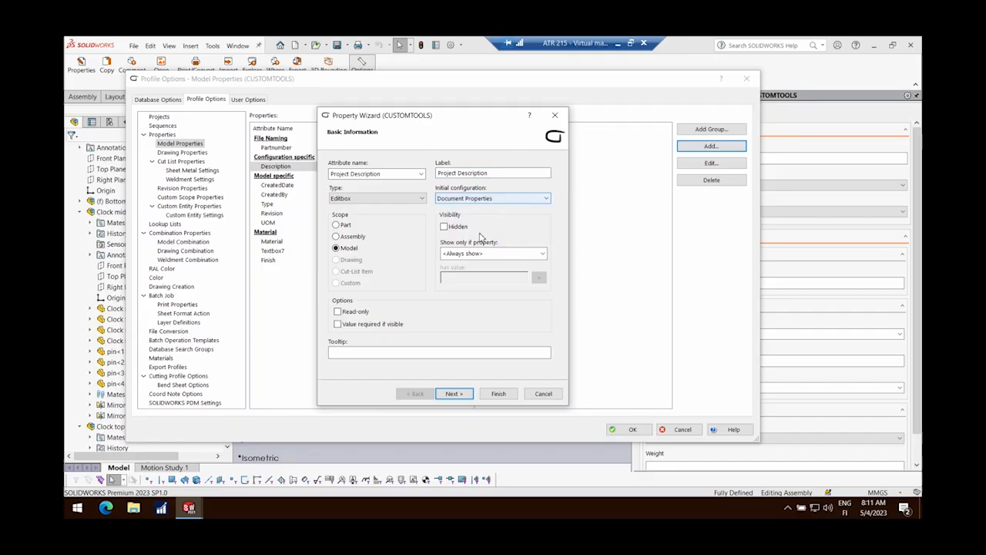
Give the Project Description property the GetCombinationValue data function with the Project Decription combination, and finish the property wizard
click(454, 394)
click(365, 259)
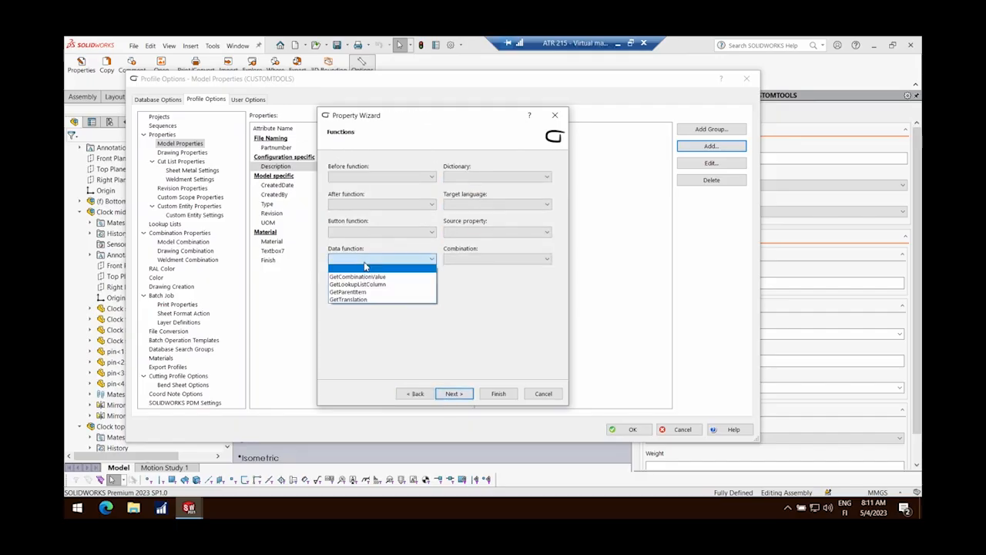
click(360, 276)
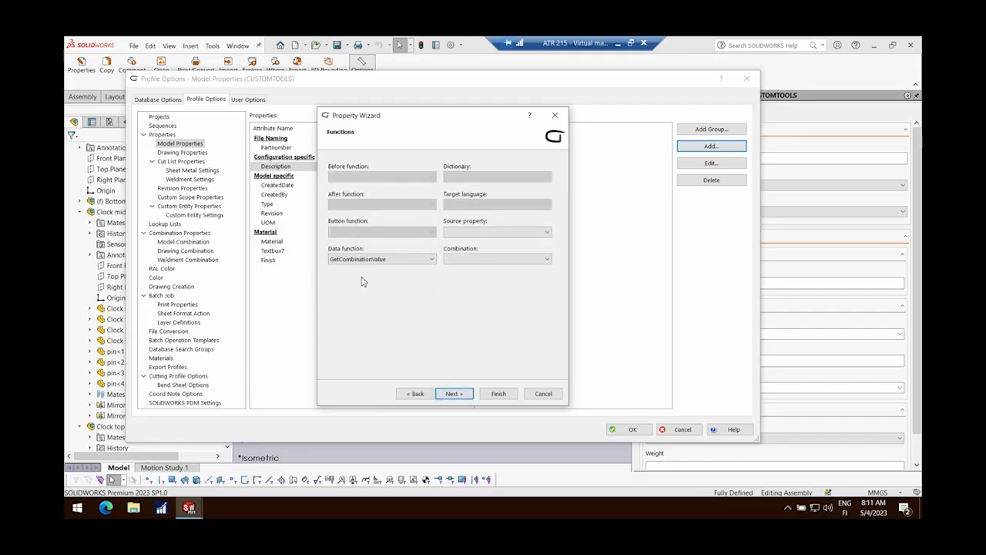
click(460, 261)
click(462, 276)
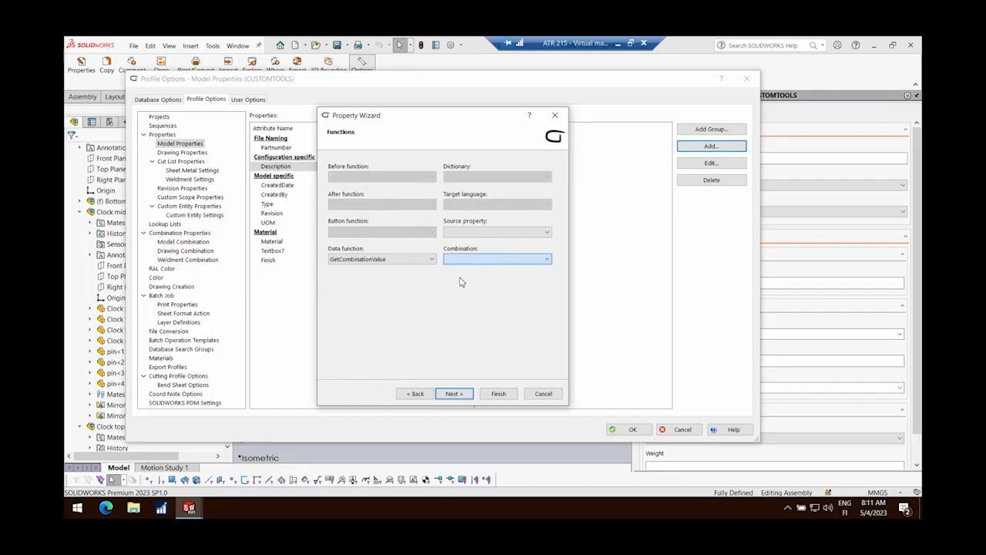
click(498, 394)
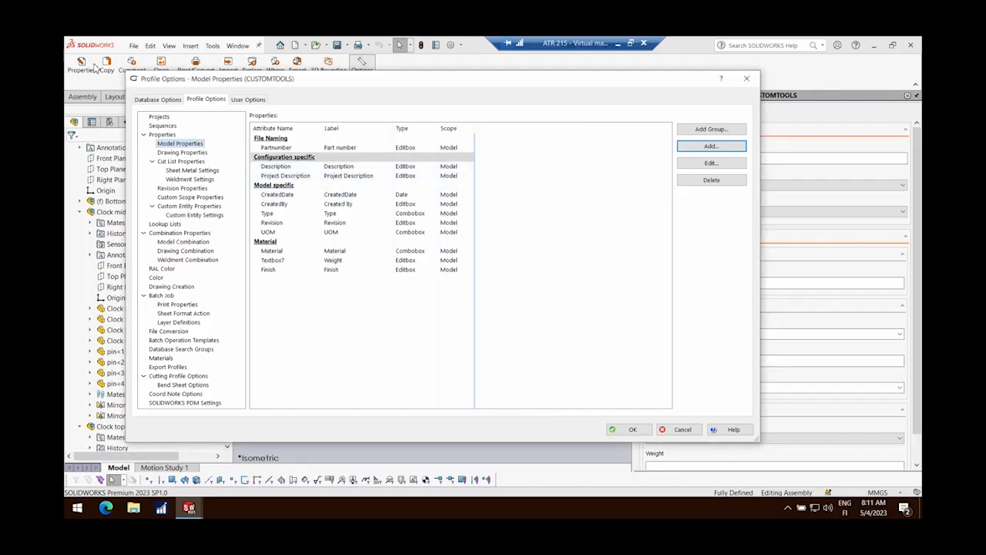
Review the RAL Color and Color lists in the profile options, and save the profile options
click(162, 269)
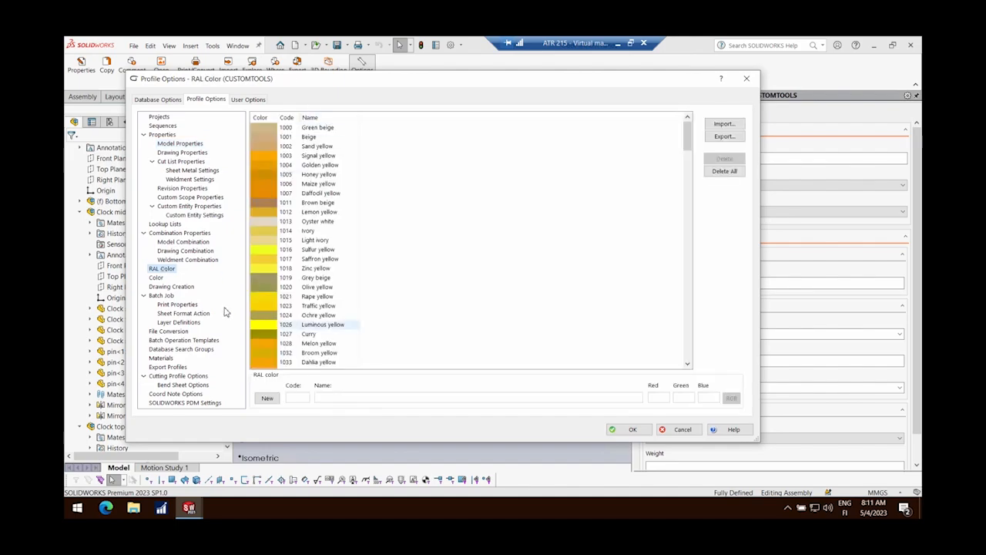
click(156, 277)
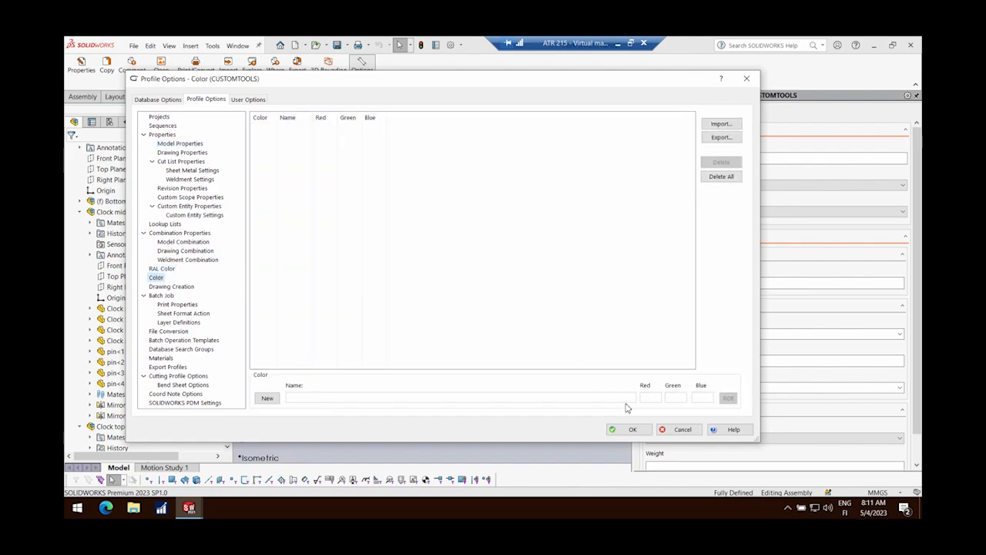
click(631, 429)
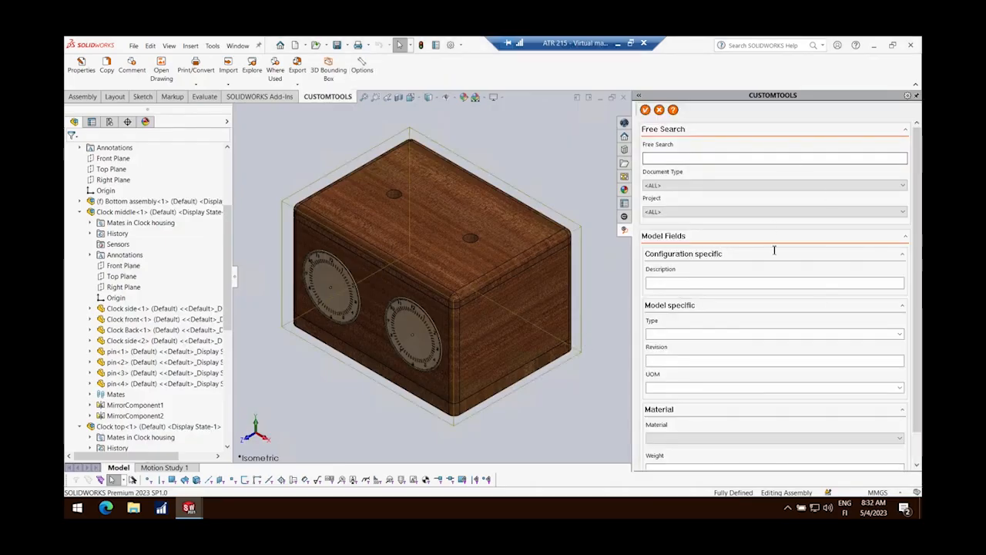
Search the database for all documents, check the document type and project search filters, and close the results
click(645, 110)
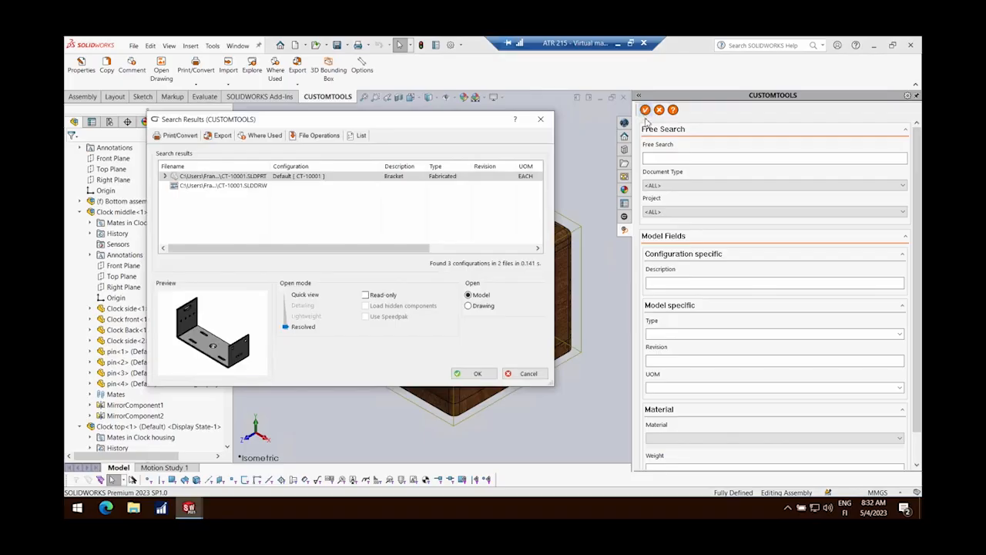
click(686, 186)
click(686, 186)
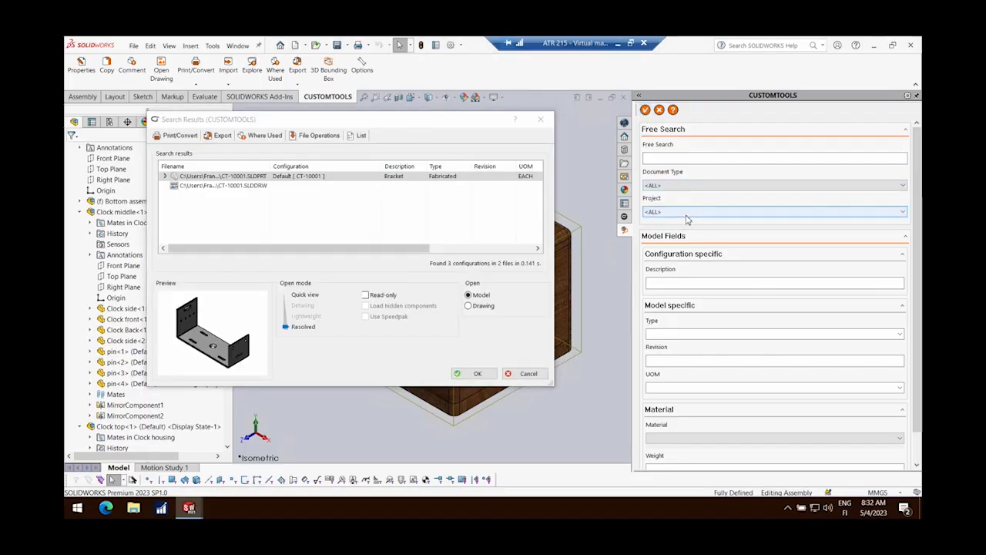
click(687, 212)
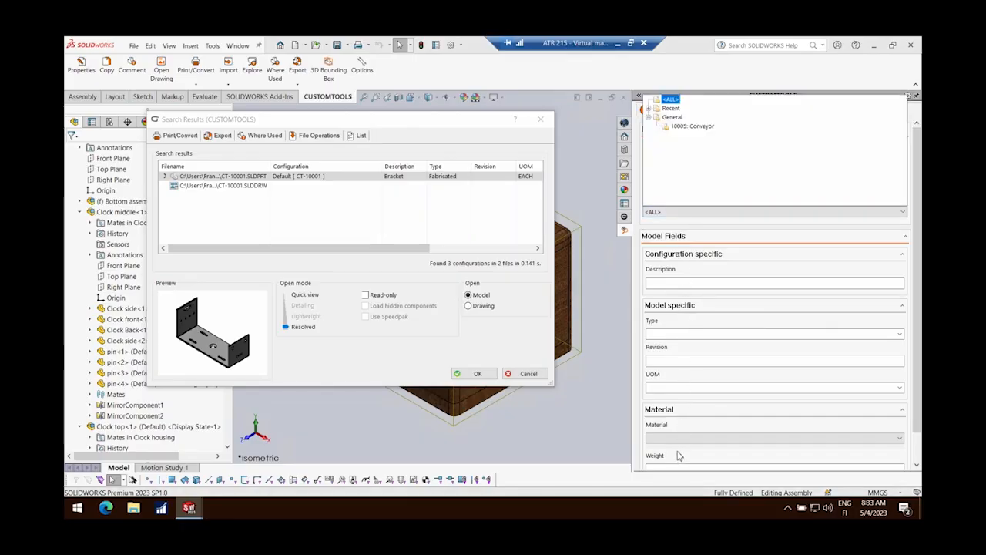
click(541, 119)
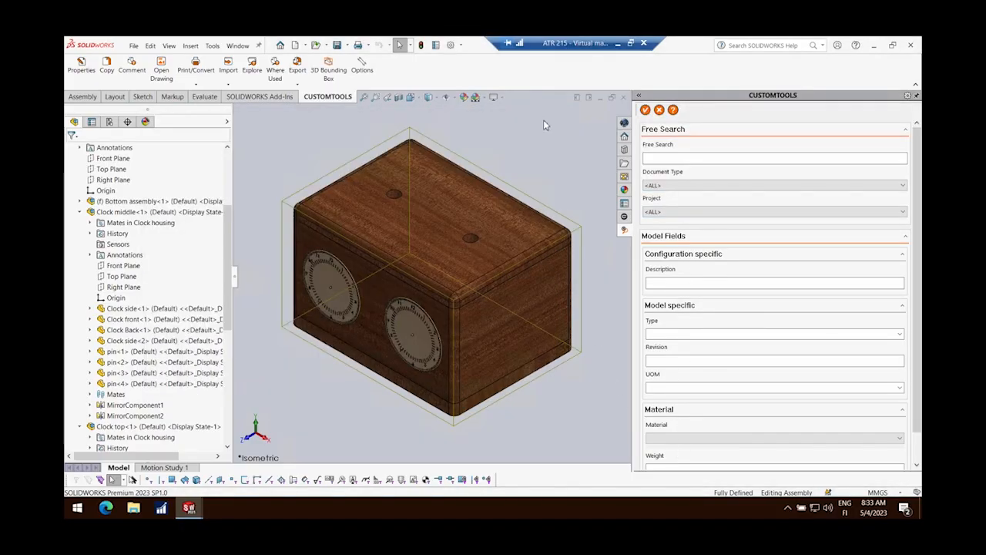
Import the active clock assembly with its referenced files and drawings into the CUSTOMTOOLS database
click(230, 83)
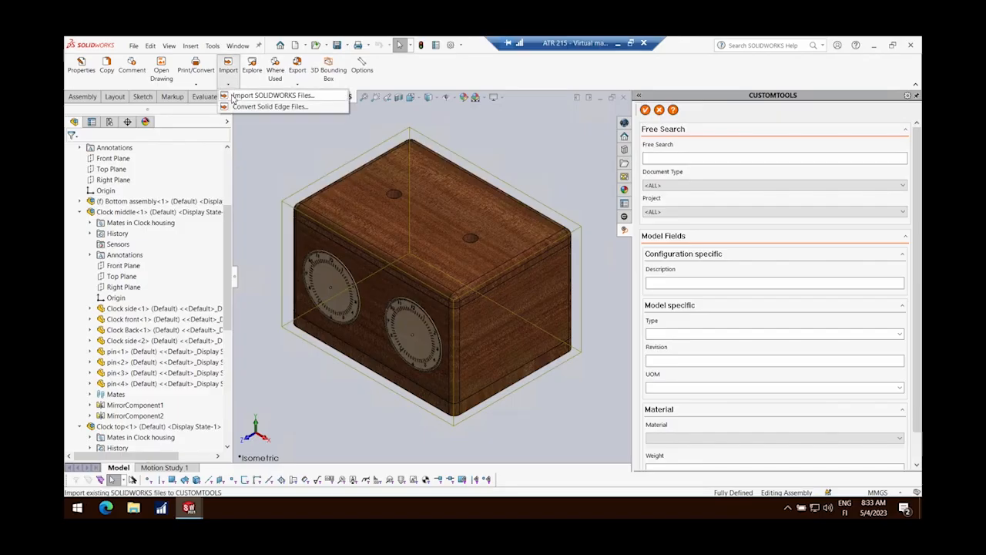
click(233, 95)
click(630, 156)
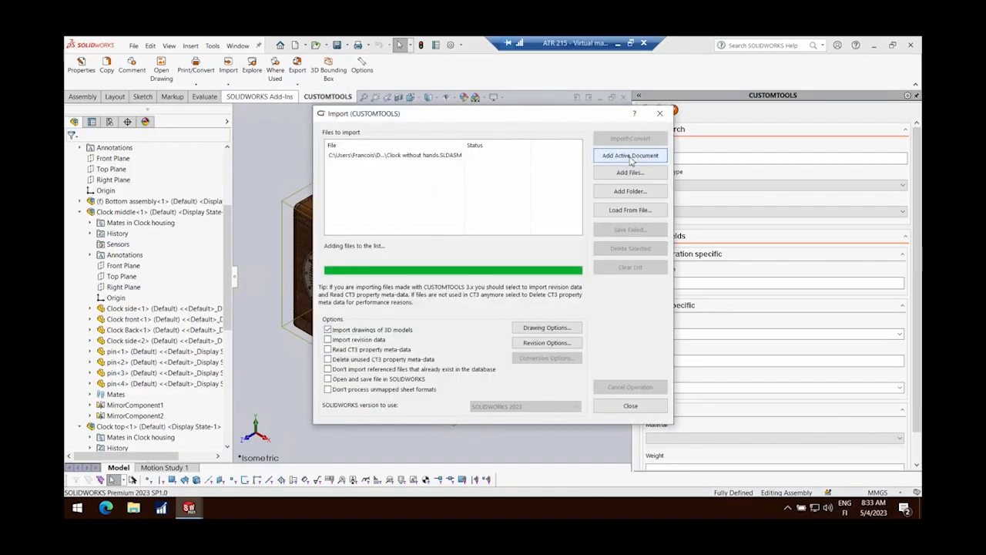
click(630, 139)
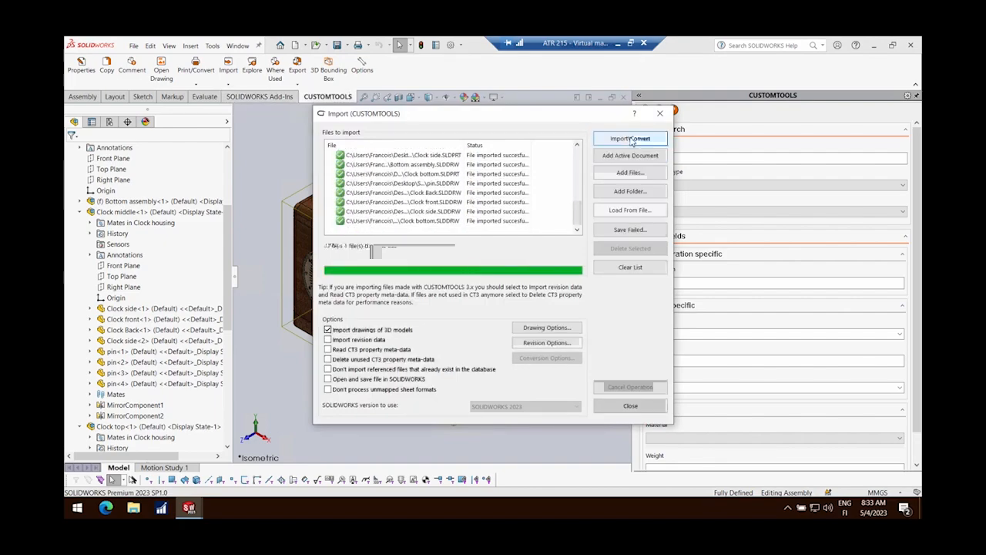
click(659, 113)
Search for all documents again and insert the bracket CT-10001.SLDPRT from the results into the assembly beside the clock
click(646, 110)
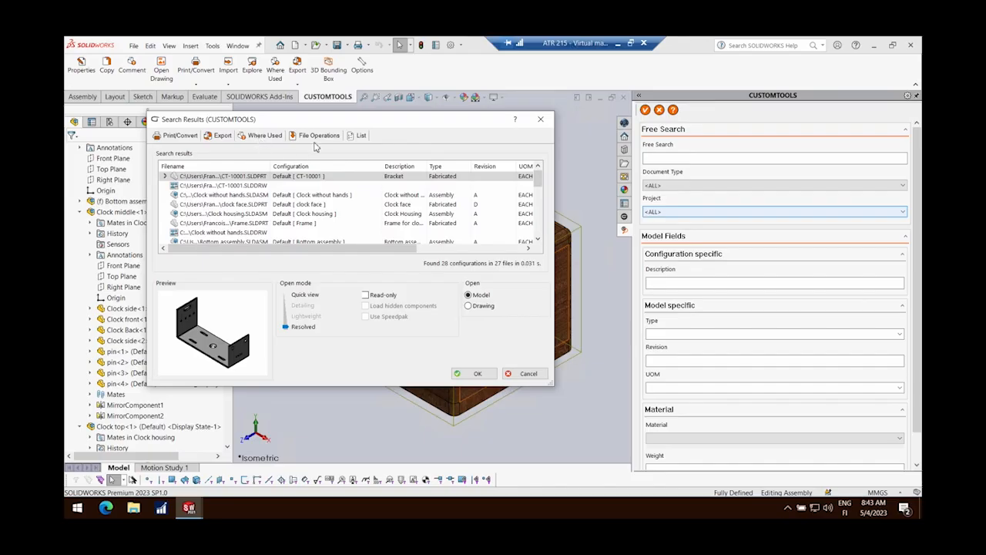
click(232, 178)
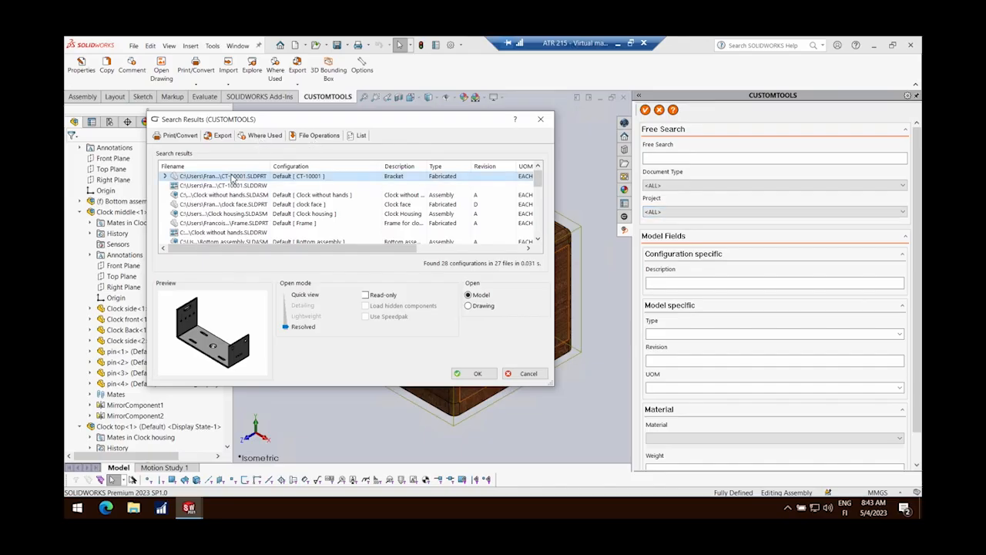
drag(233, 178, 590, 283)
click(468, 314)
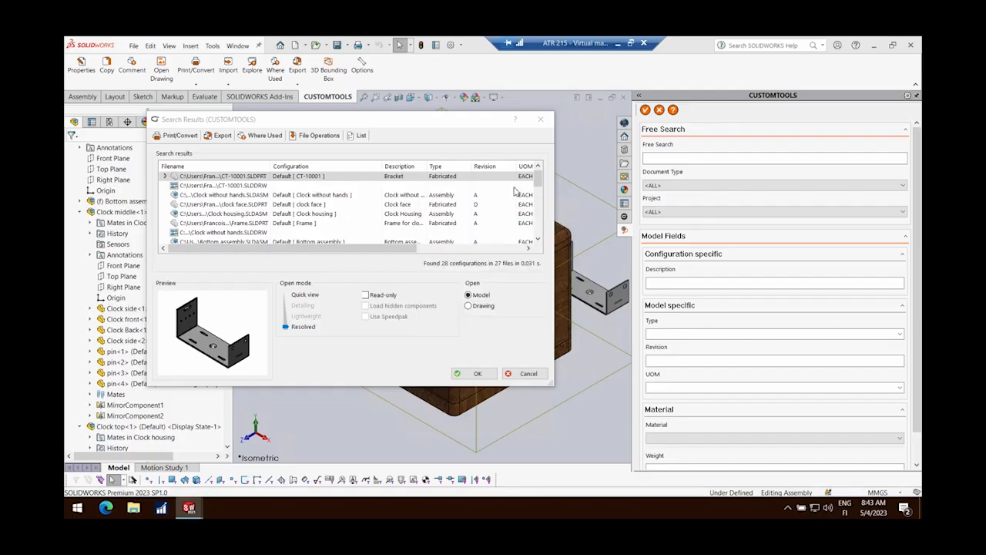
click(542, 122)
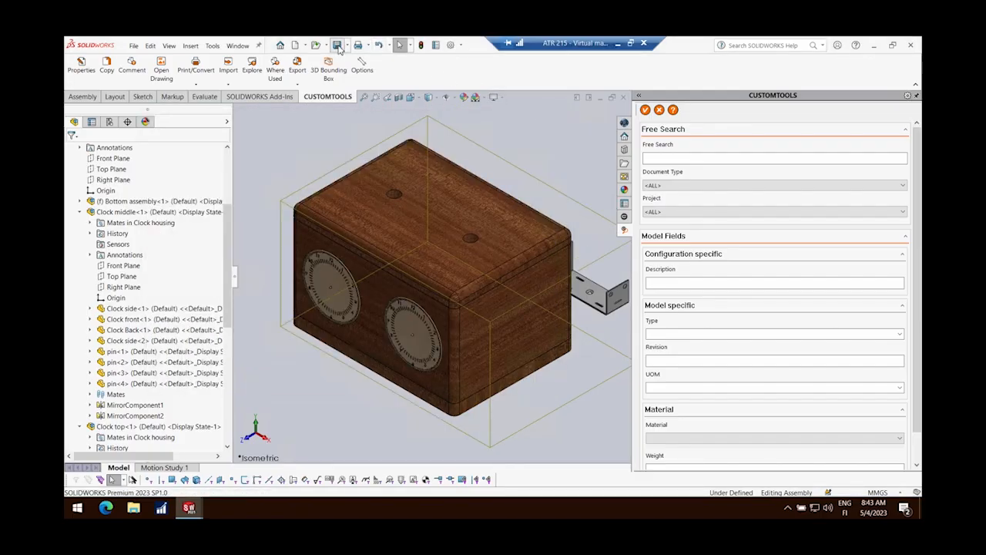
Start copying the clock assembly with the Save As action and take the part number from the Filenames sequence
click(109, 72)
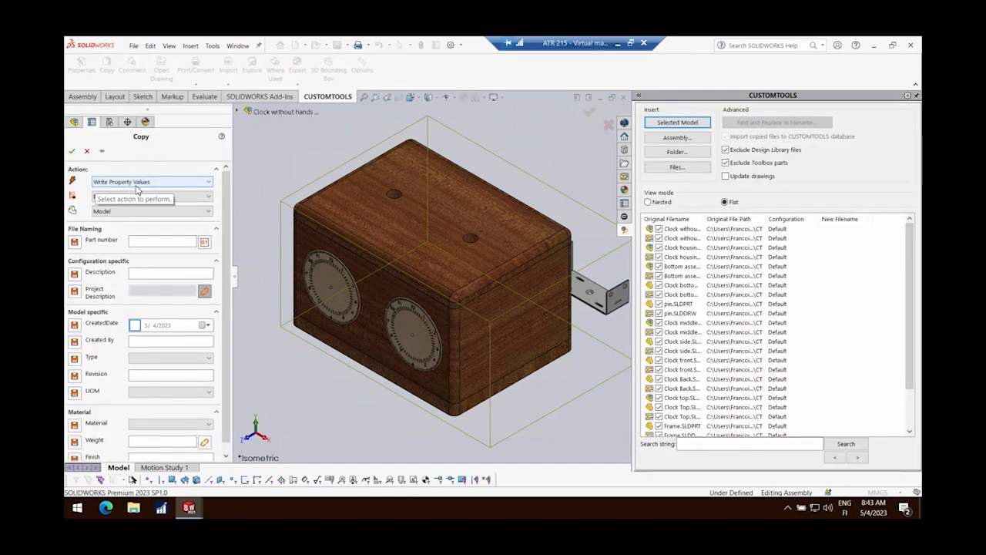
click(146, 183)
click(135, 195)
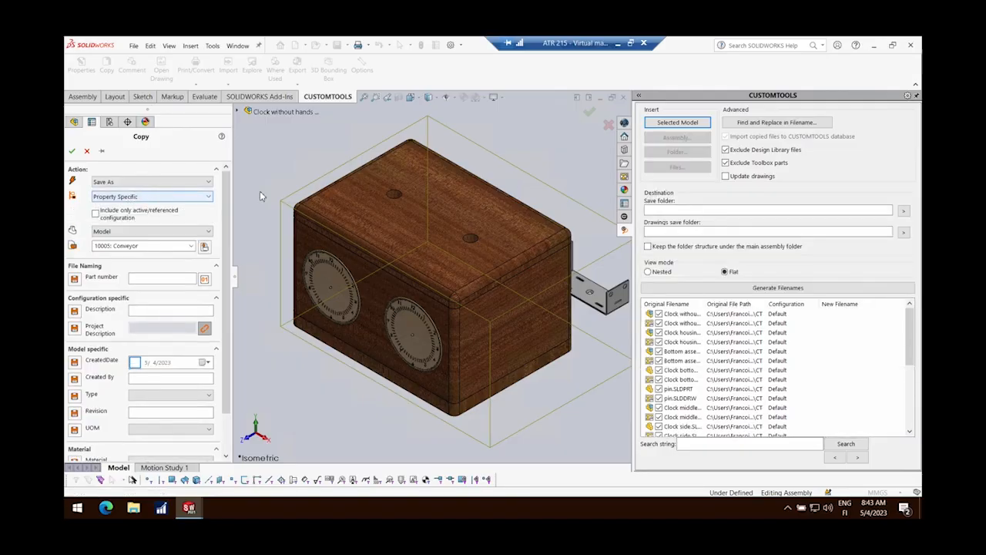
click(205, 278)
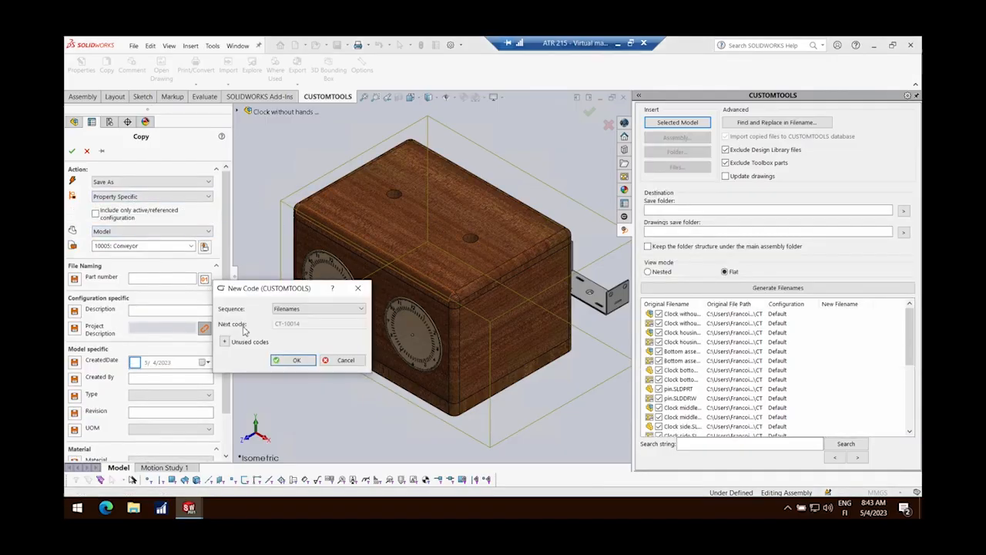
click(296, 359)
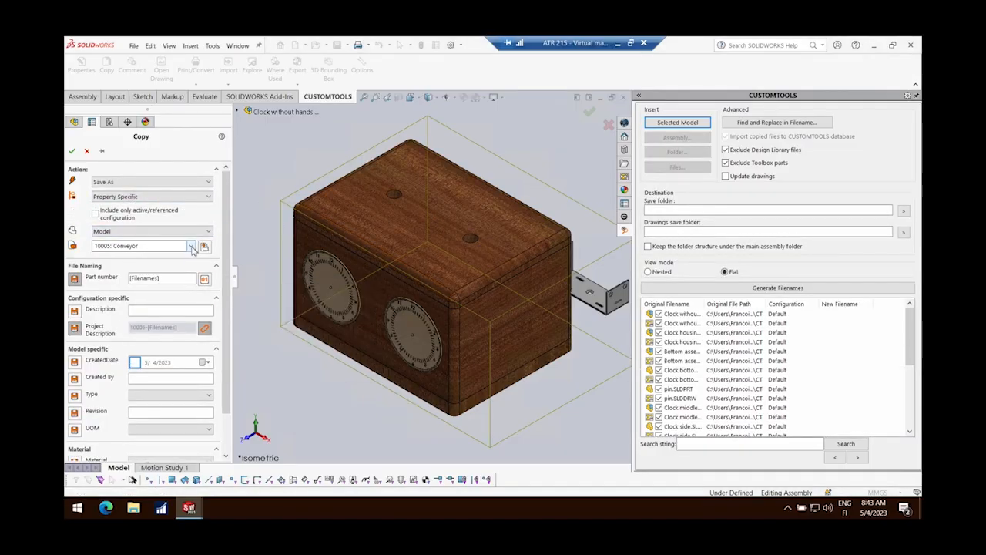
Generate the new filenames with the 10005 folder as destination, and proceed with the Save As operation
click(739, 291)
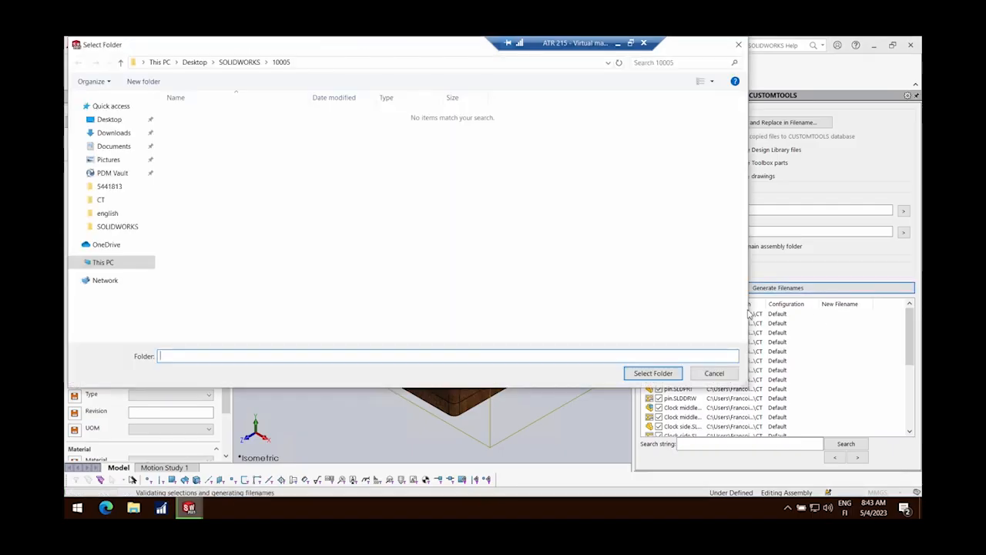
click(654, 374)
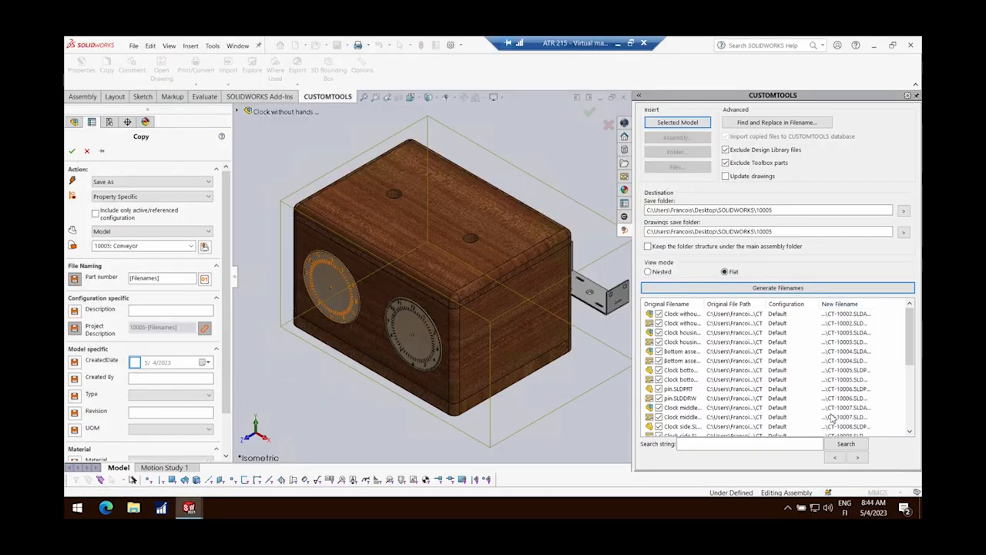
click(73, 152)
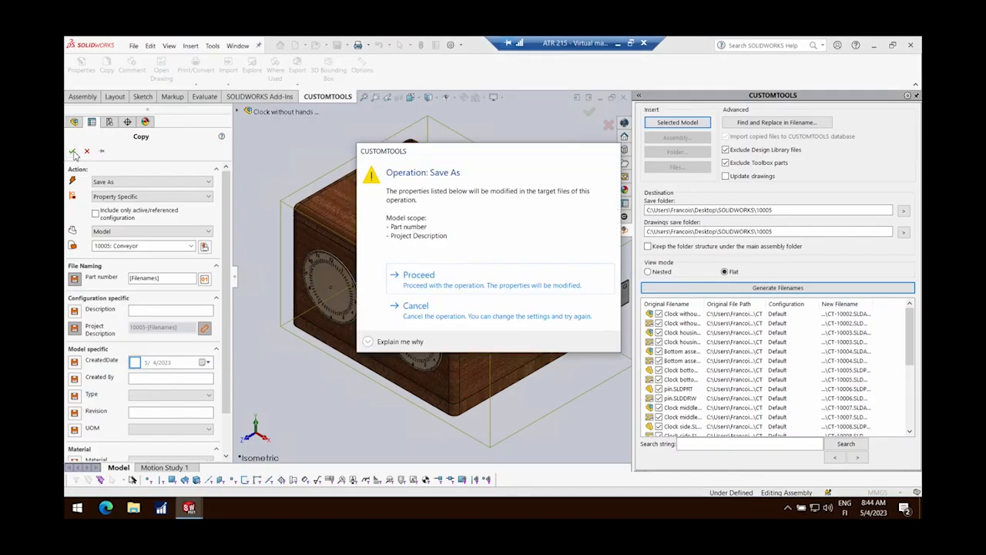
click(460, 285)
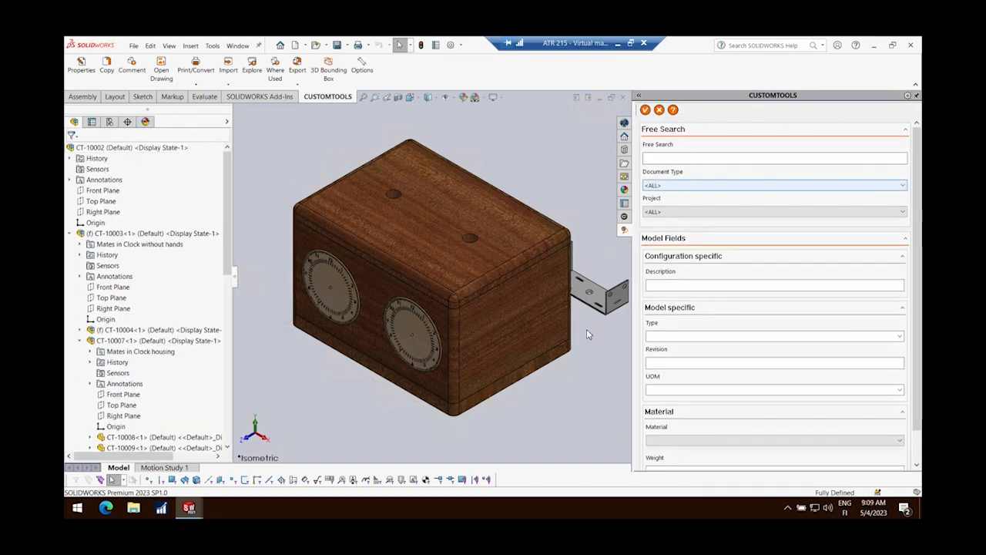
Open the drawing of the bracket CT-10015, create its cutting profile and display the DXF Sheet
click(601, 297)
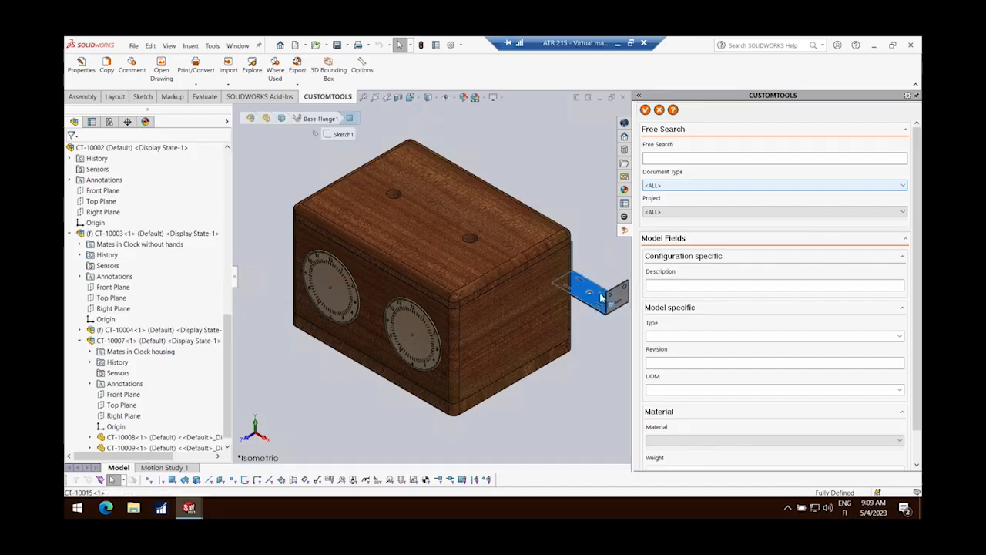
click(161, 73)
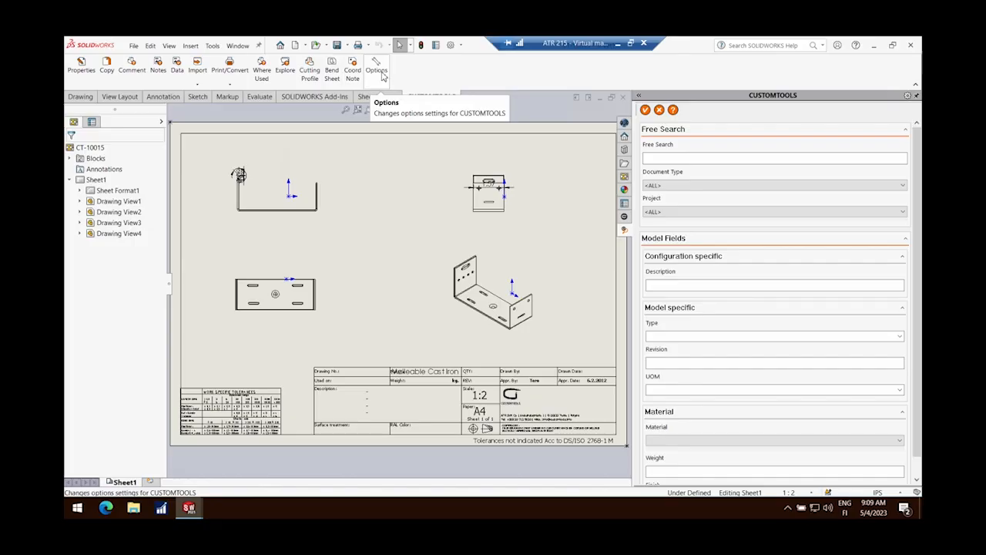
click(311, 74)
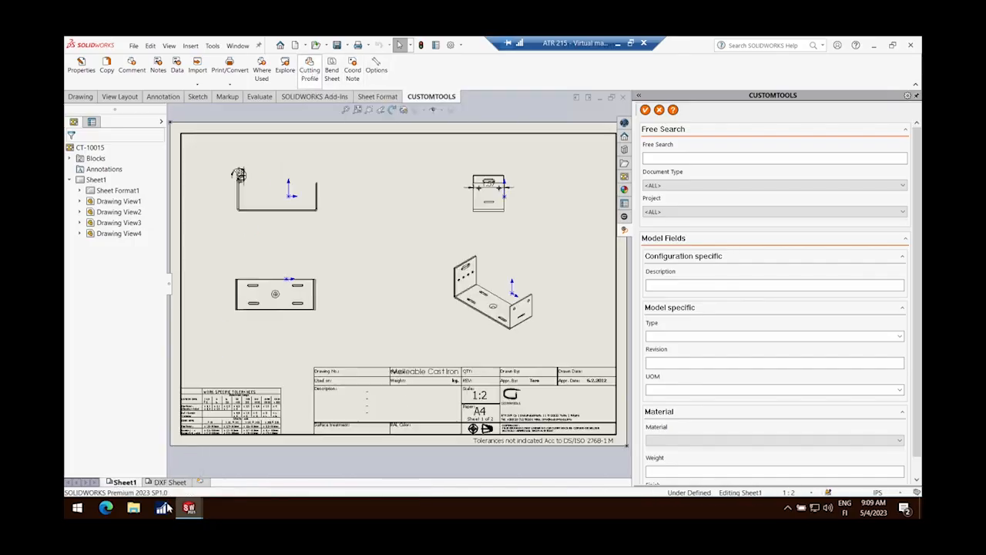
click(169, 483)
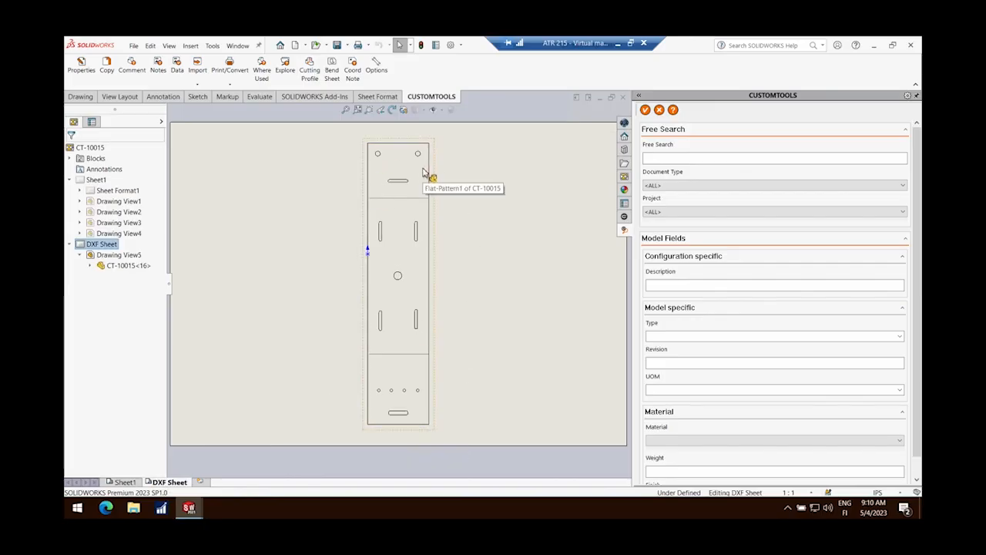
Create a bend sheet for the bracket, display it and close the drawing to return to the assembly
click(332, 71)
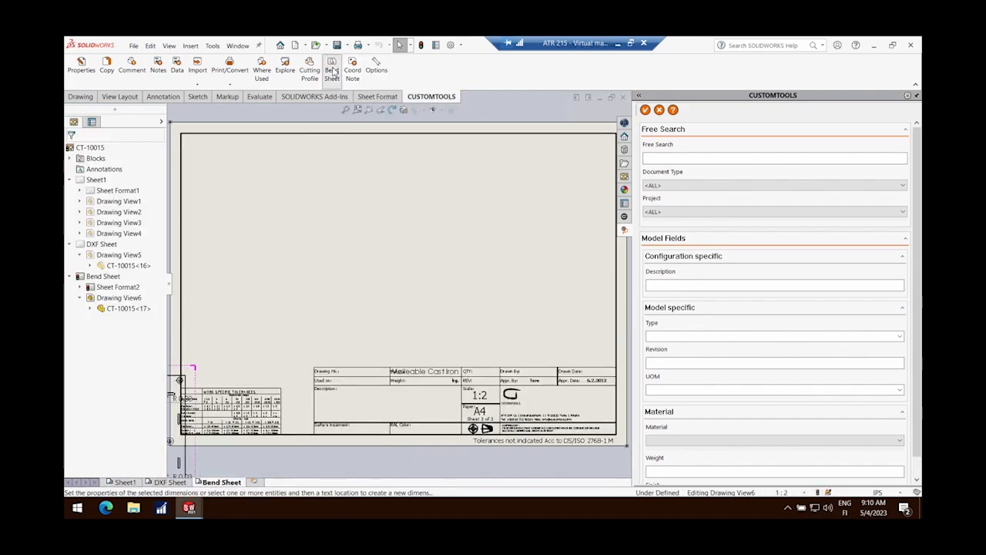
click(222, 482)
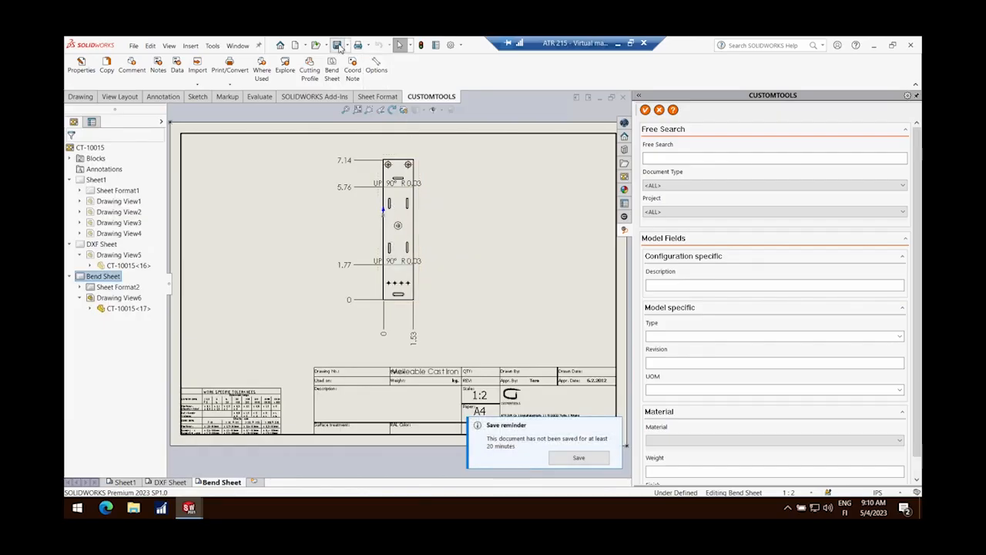
click(625, 99)
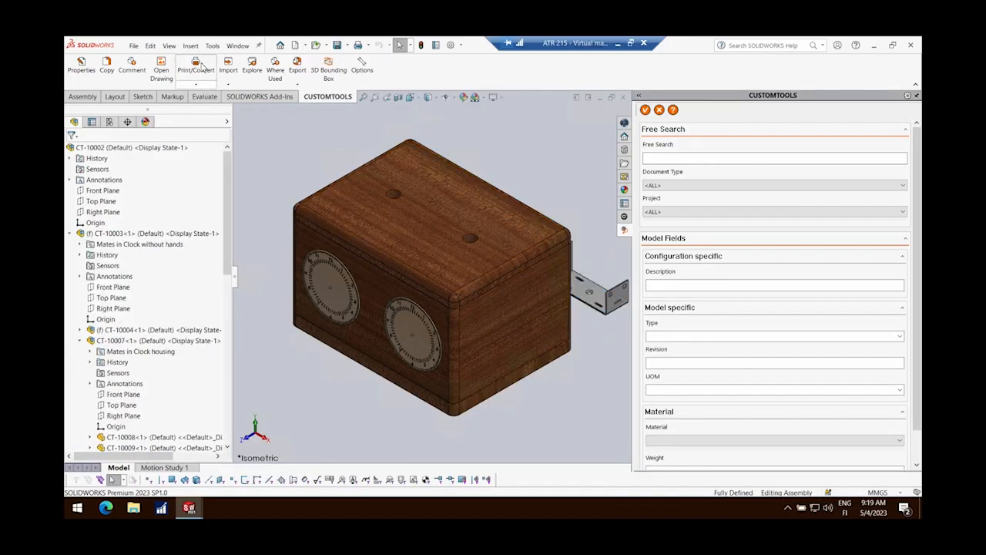
Select the Production drawings print profile and the Drawings to PDF conversion rule for a batch operation on the clock assembly, and cancel it
click(199, 66)
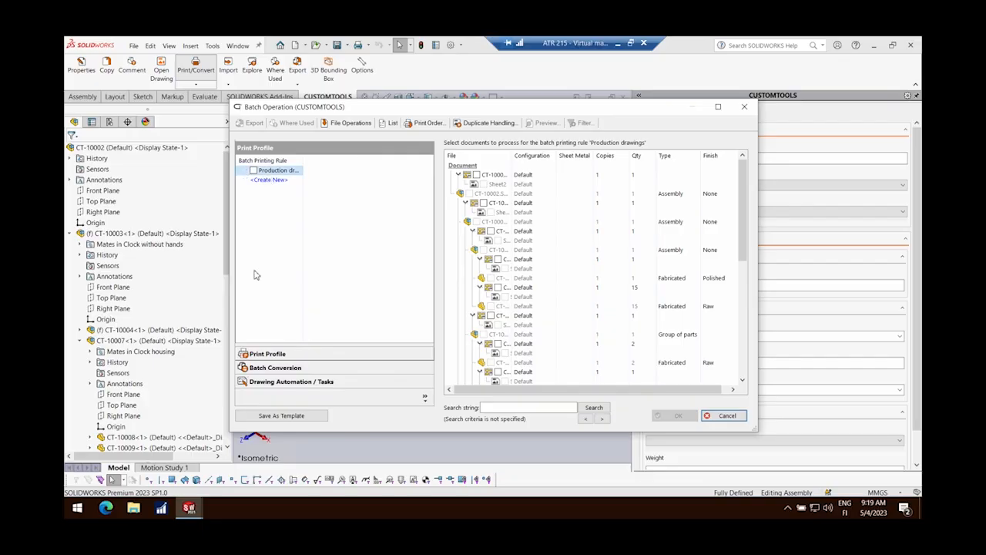
click(253, 169)
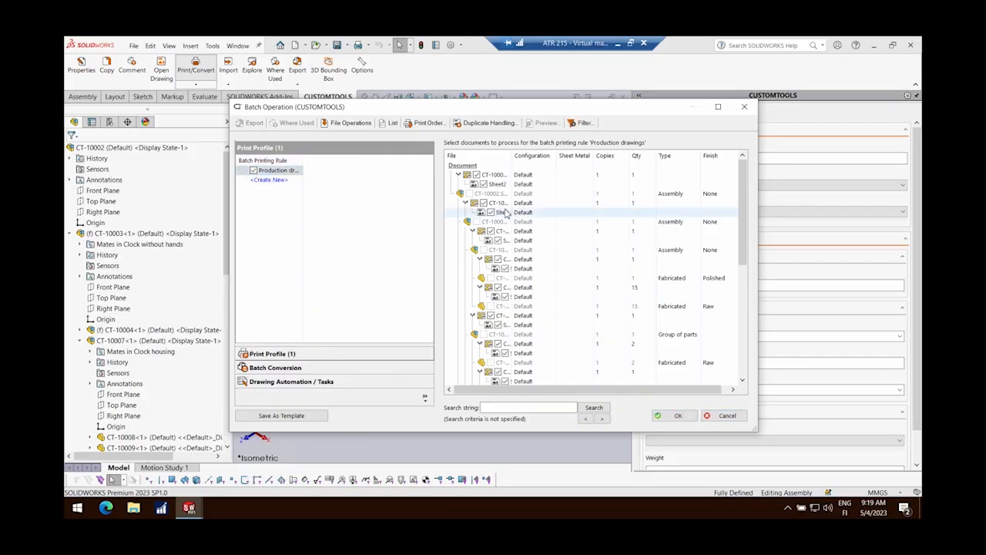
click(262, 368)
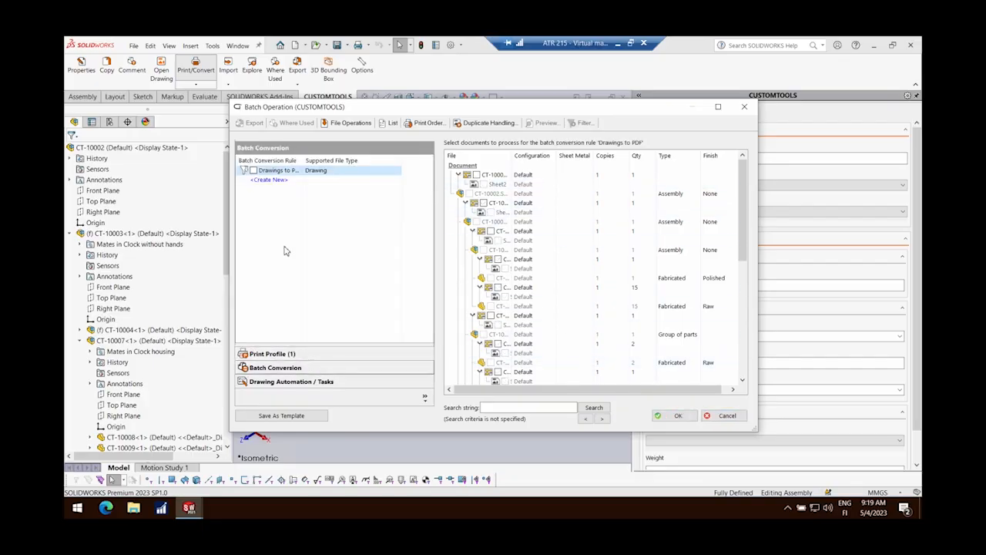
click(254, 170)
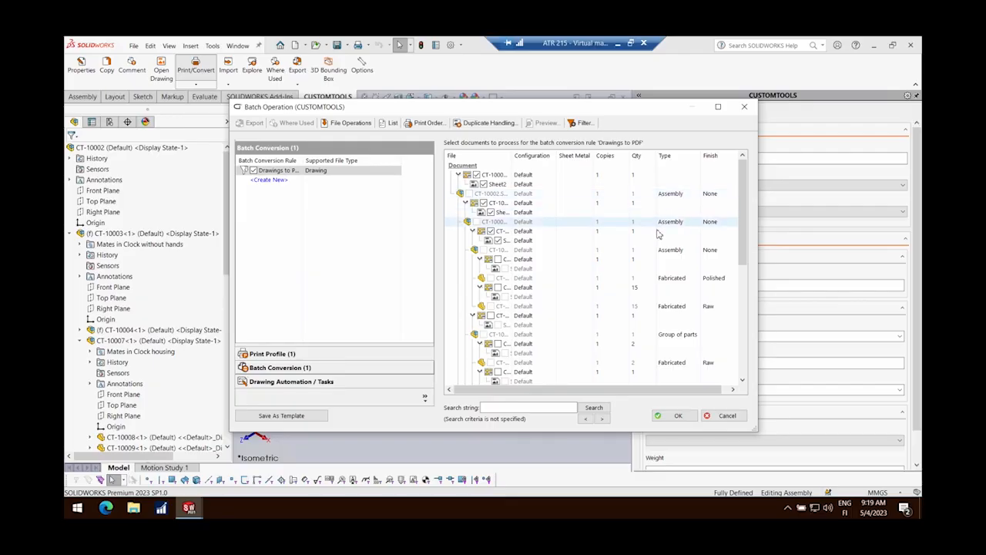
click(724, 416)
Review the Drawings to PDF rule in the profile's File Conversion options without changing it
click(362, 69)
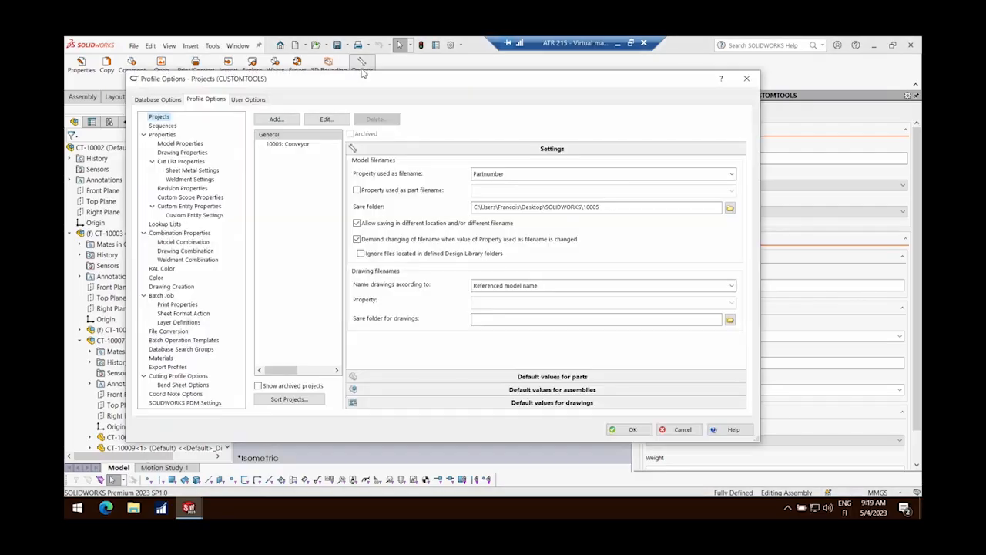
click(168, 331)
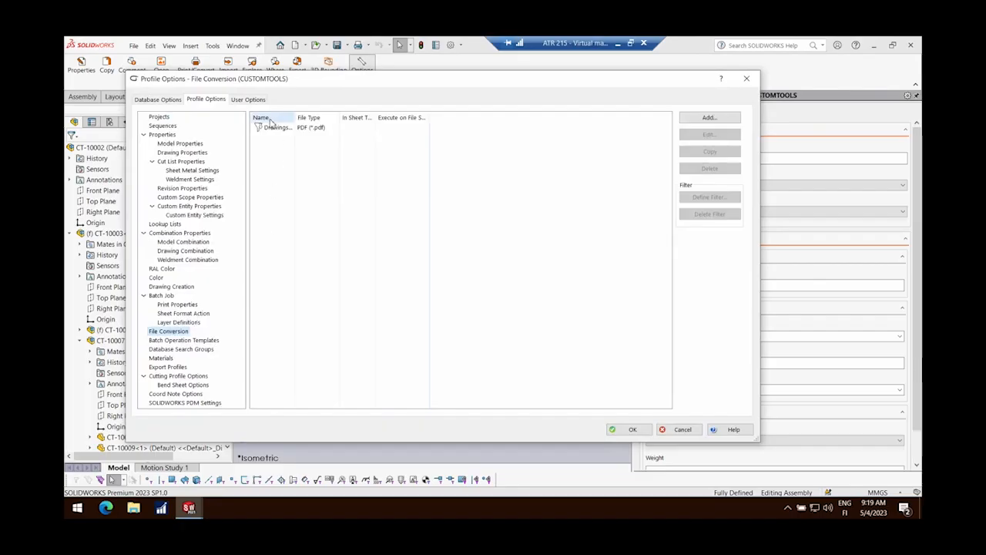
click(403, 129)
click(710, 135)
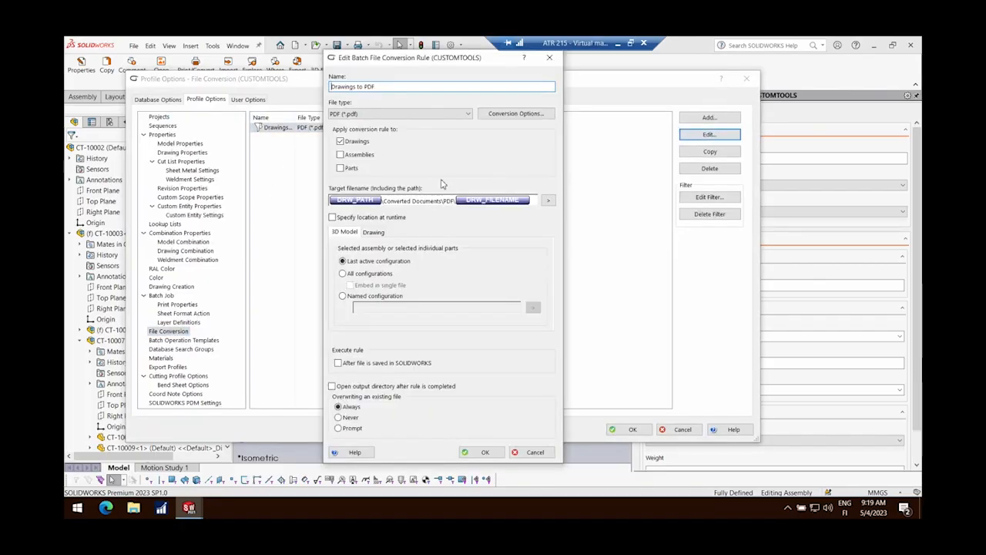
click(534, 452)
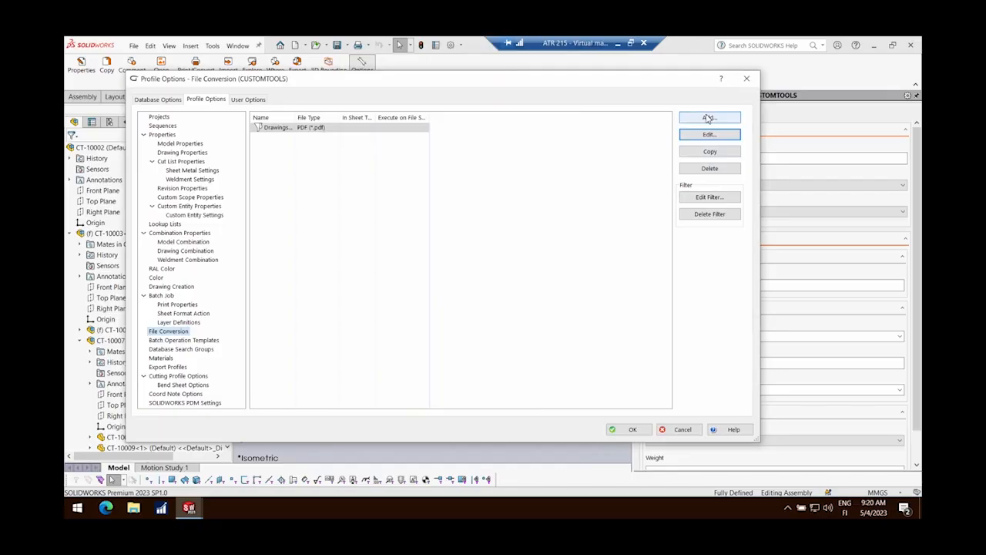
Review the Production print profile's printing settings in the Print Properties options and close the options without changes
click(176, 306)
click(279, 145)
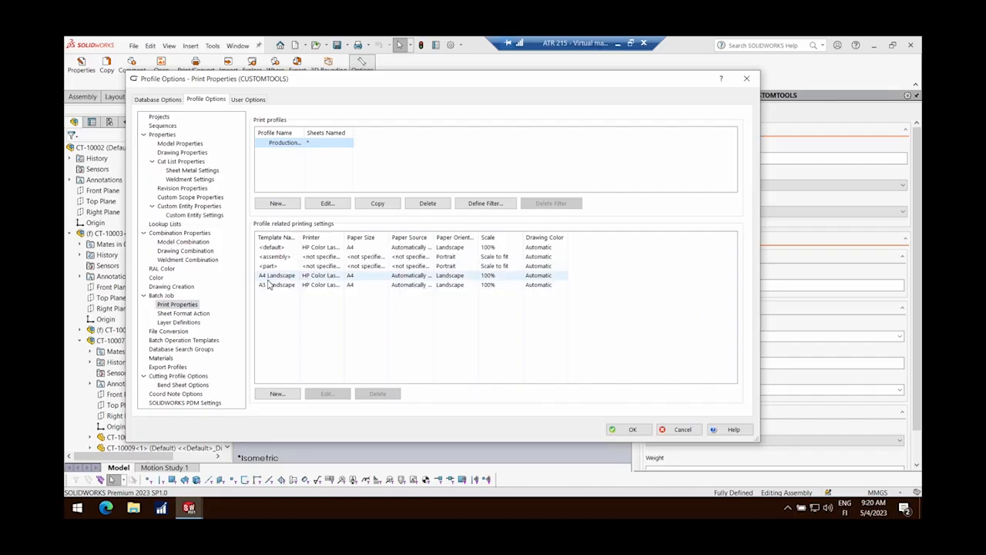
click(678, 430)
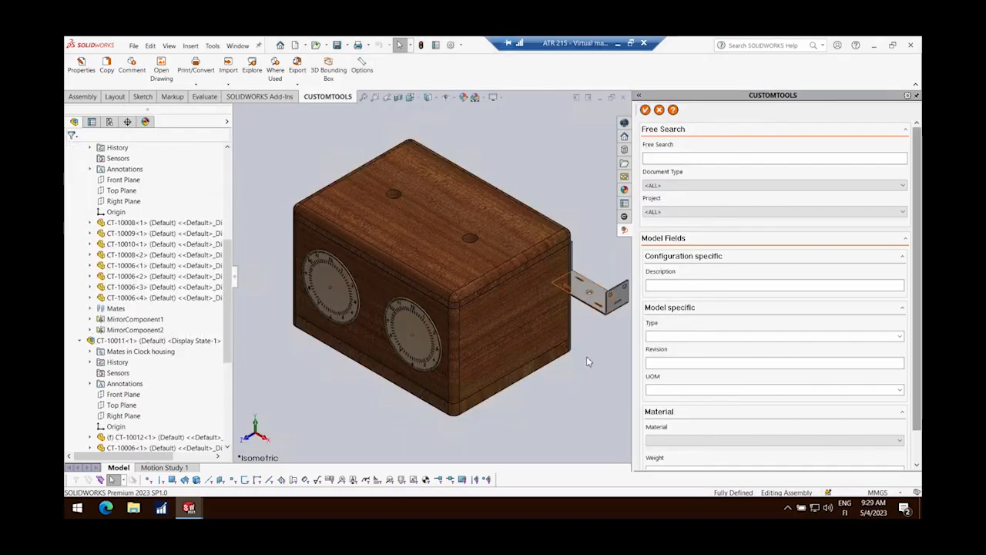
Locate the clock top part's file in its Windows folder with the Explore command and close the folder
click(407, 239)
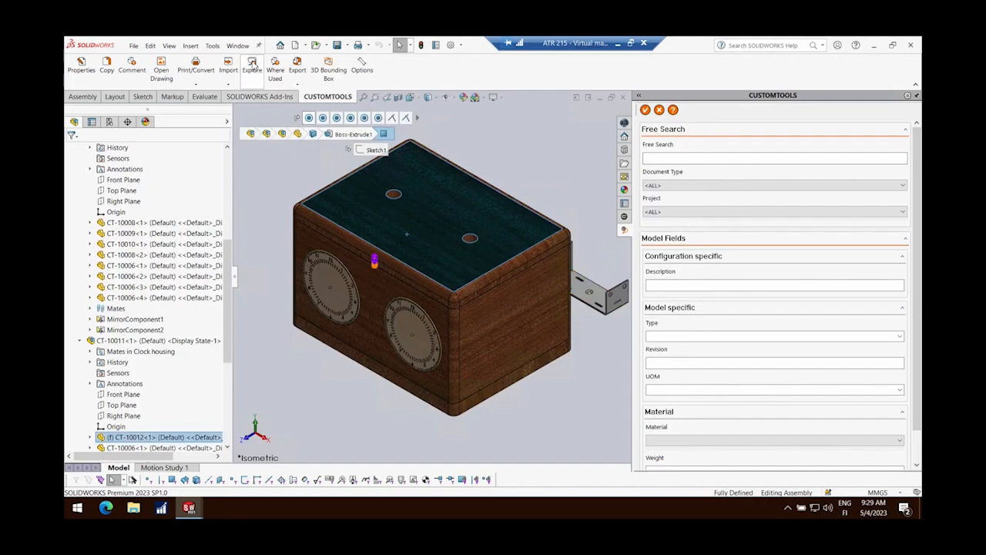
click(253, 66)
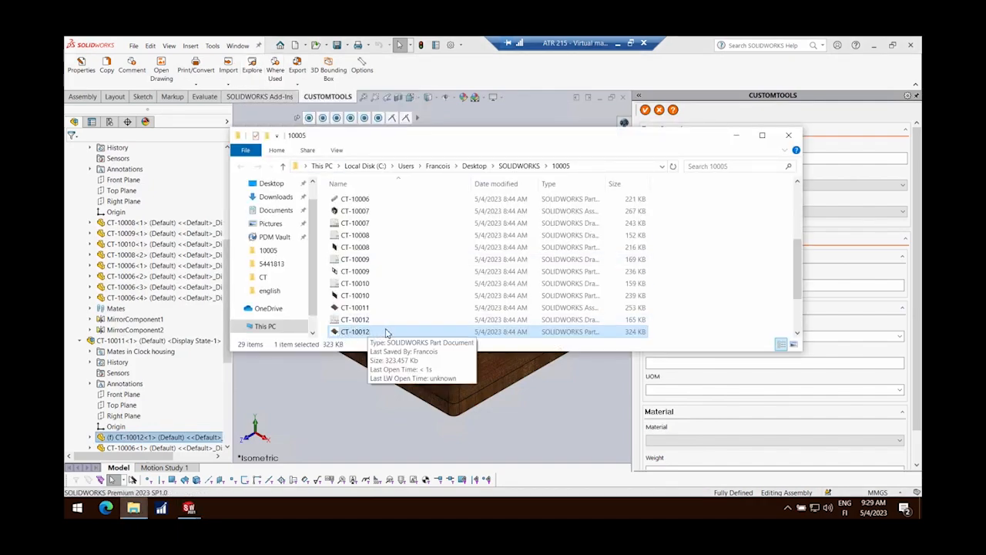
click(788, 135)
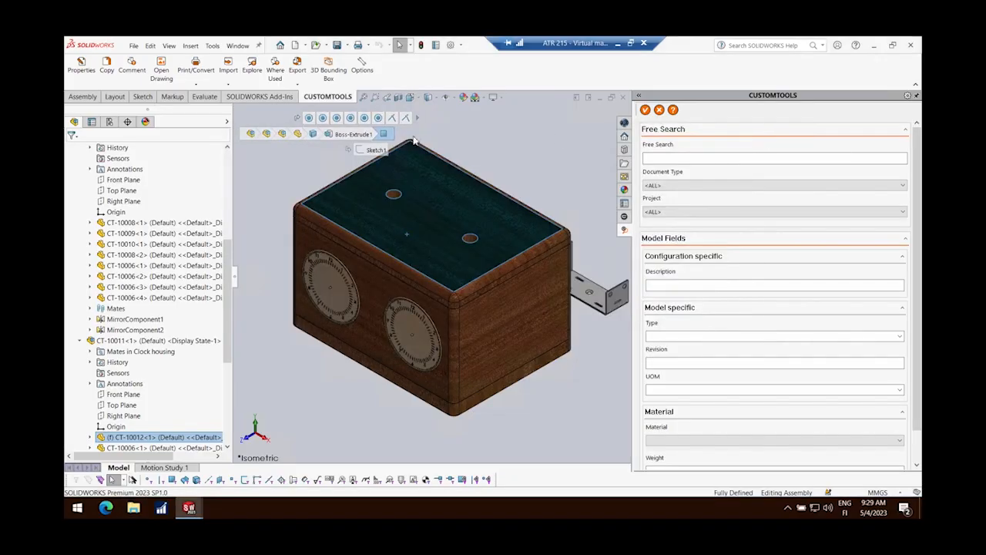
Check which documents refer to the selected clock top part with Where Used and close the results
click(276, 70)
click(402, 244)
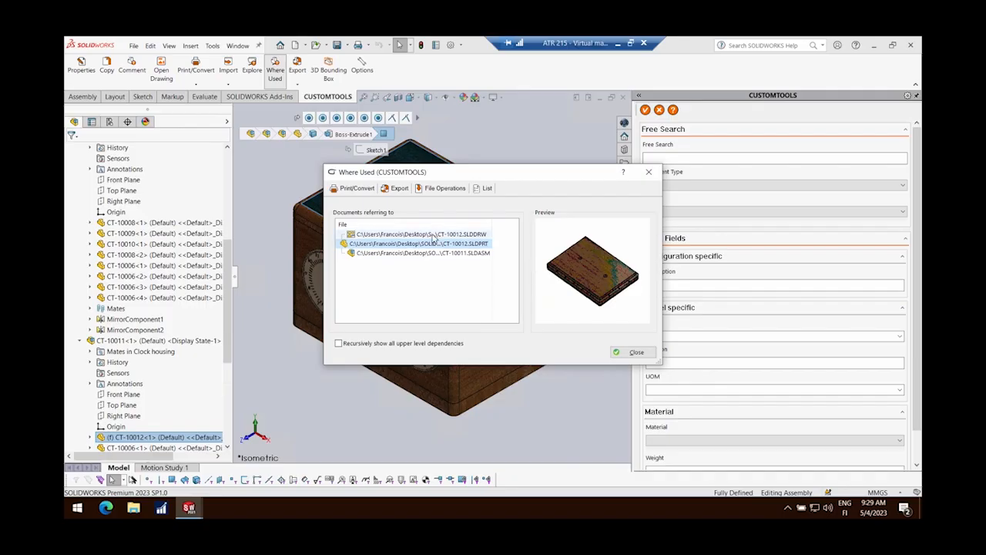
click(411, 254)
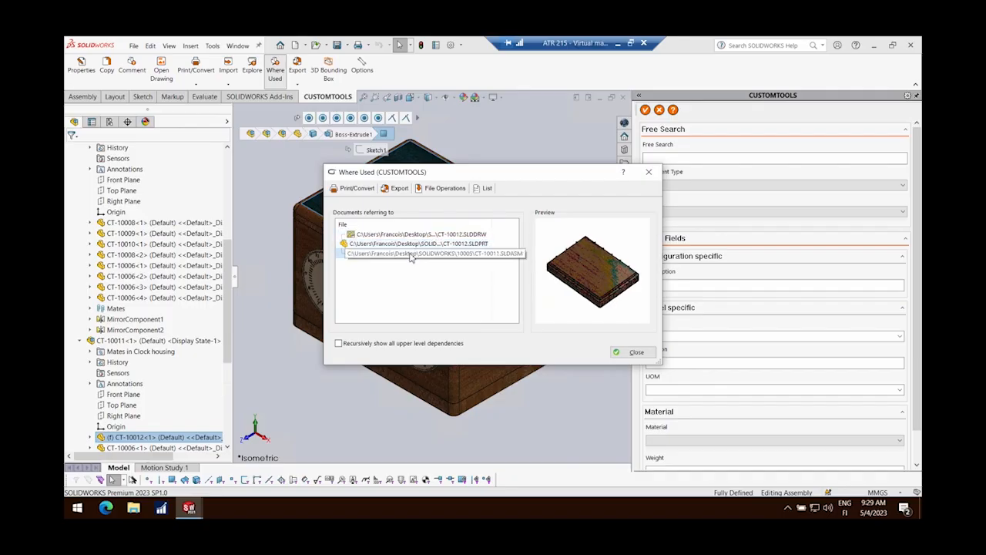
click(650, 171)
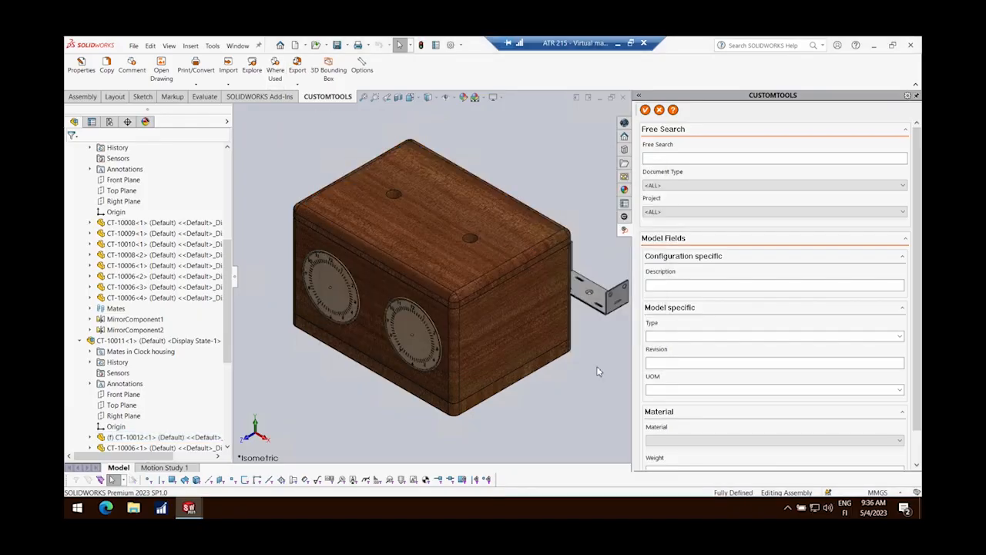
Export the clock assembly's structure using the Excel - Structure profile
click(297, 68)
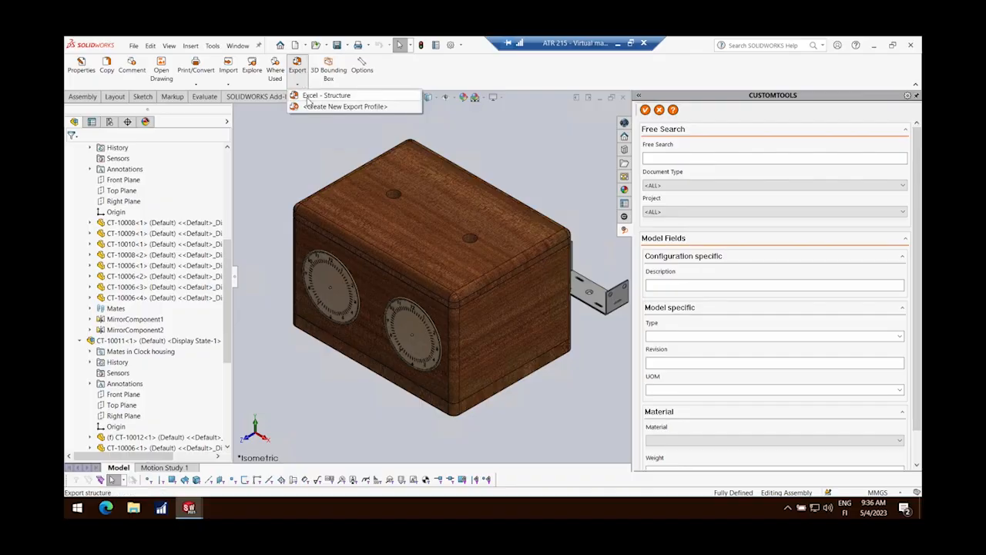
click(309, 98)
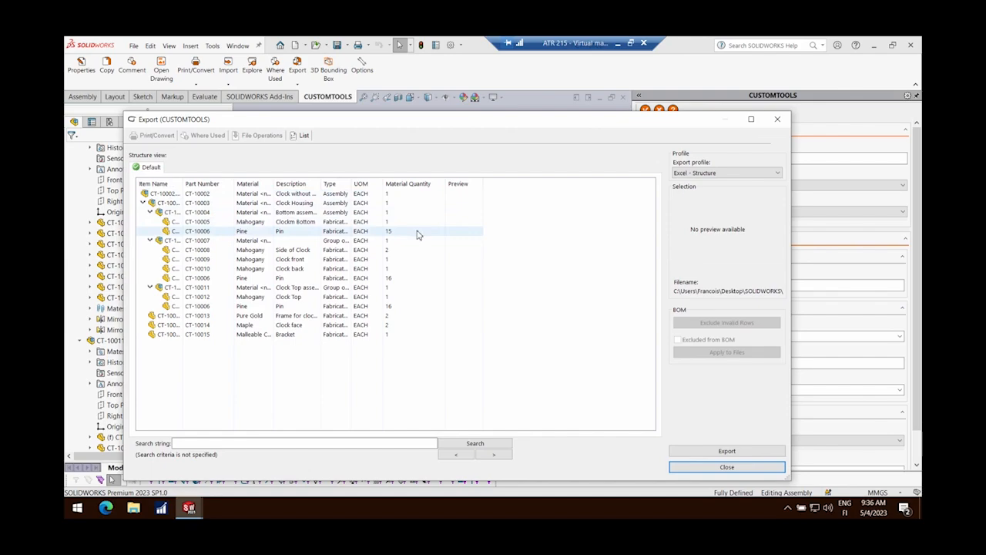
click(722, 453)
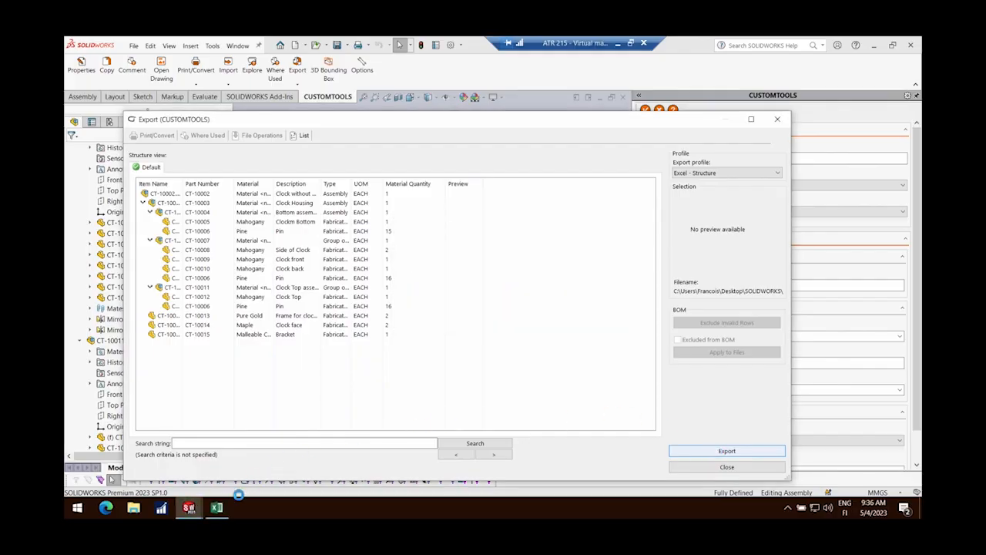
Review the exported CT-10002 workbook in Excel, and close it along with the Export window
click(218, 509)
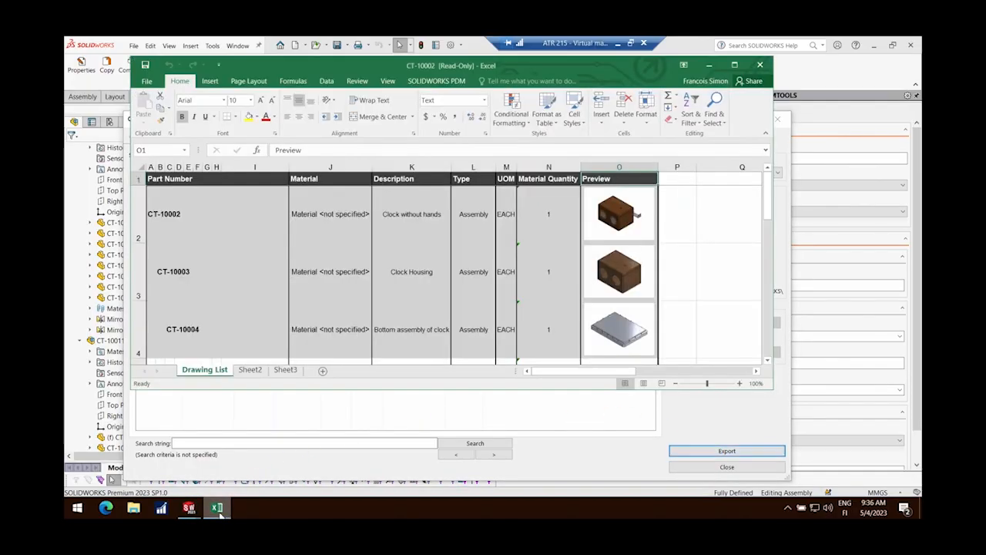
click(734, 65)
scroll(339, 221, down, 4)
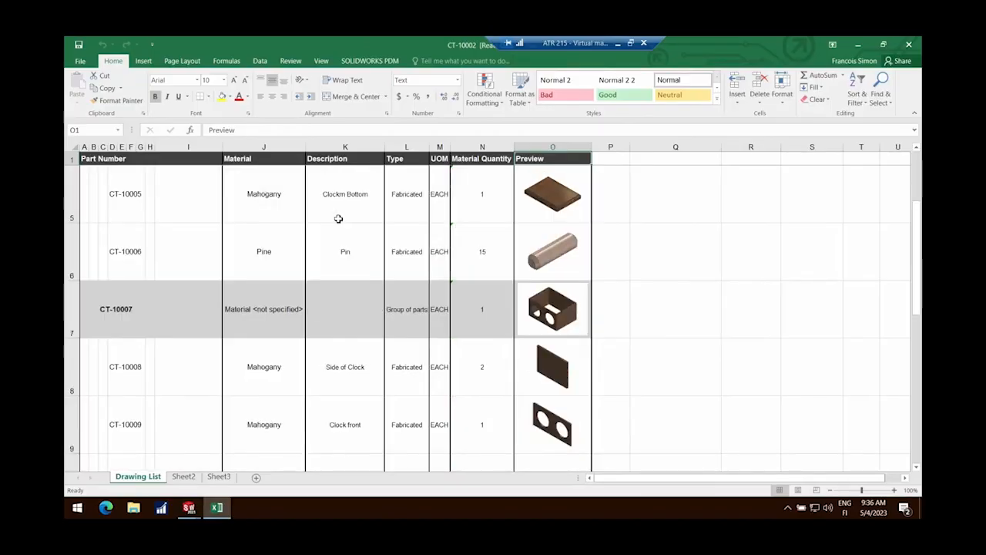
scroll(339, 221, up, 4)
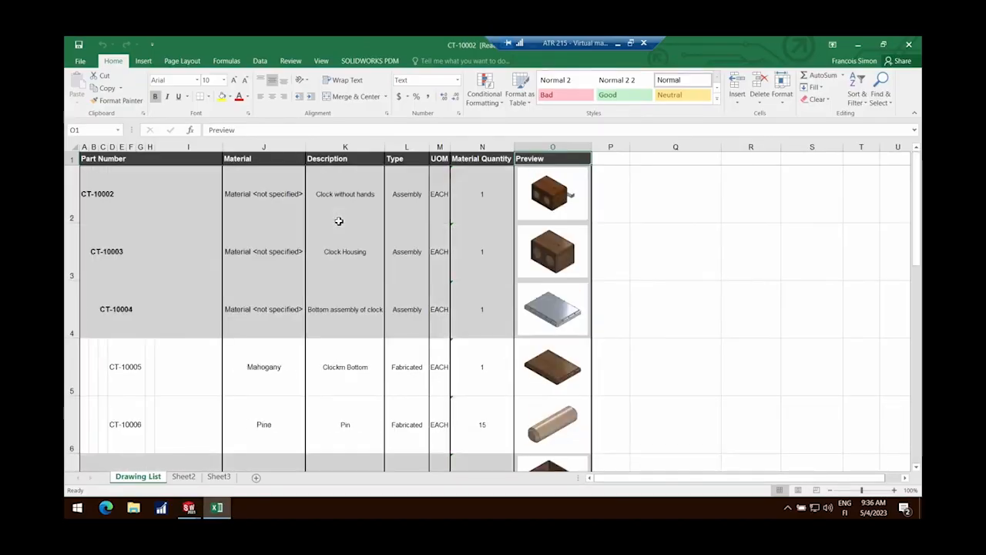
click(910, 46)
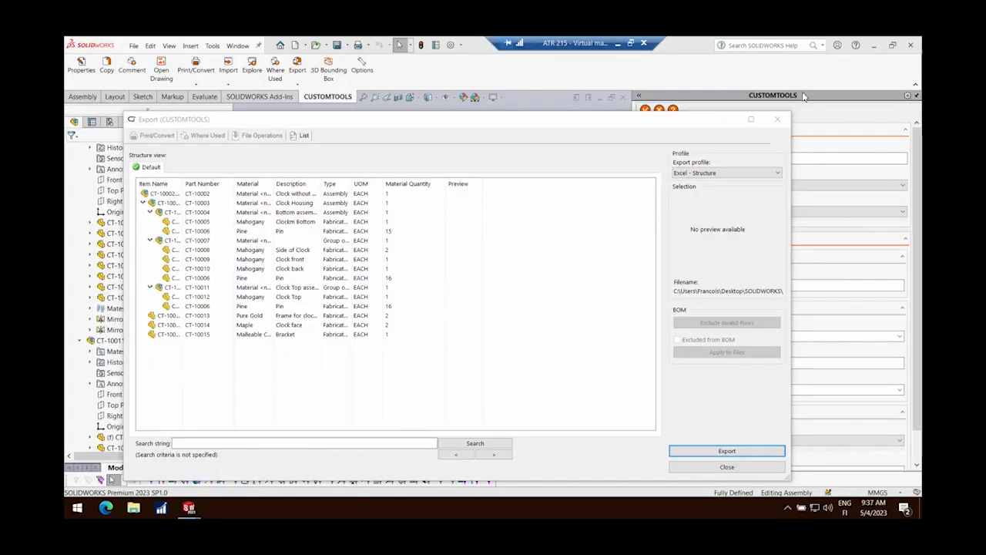
click(777, 120)
Review the fields of the Excel - Structure profile in the Export Profiles options and close the options without changes
click(363, 66)
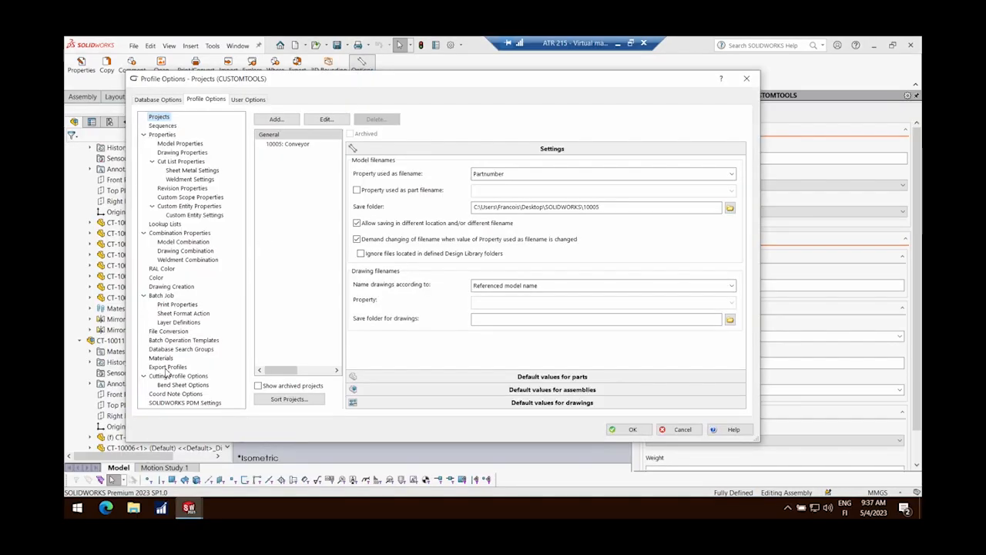
click(167, 368)
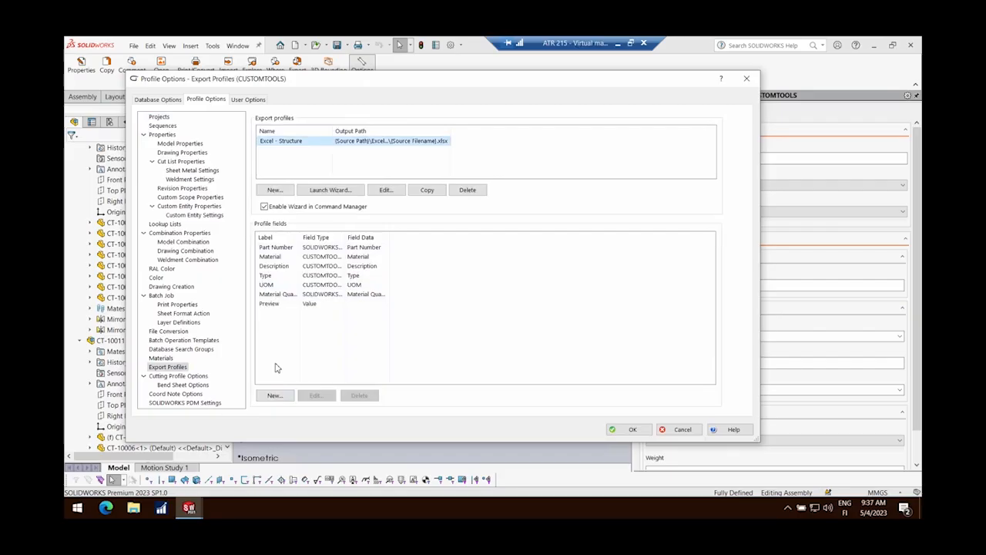
click(684, 431)
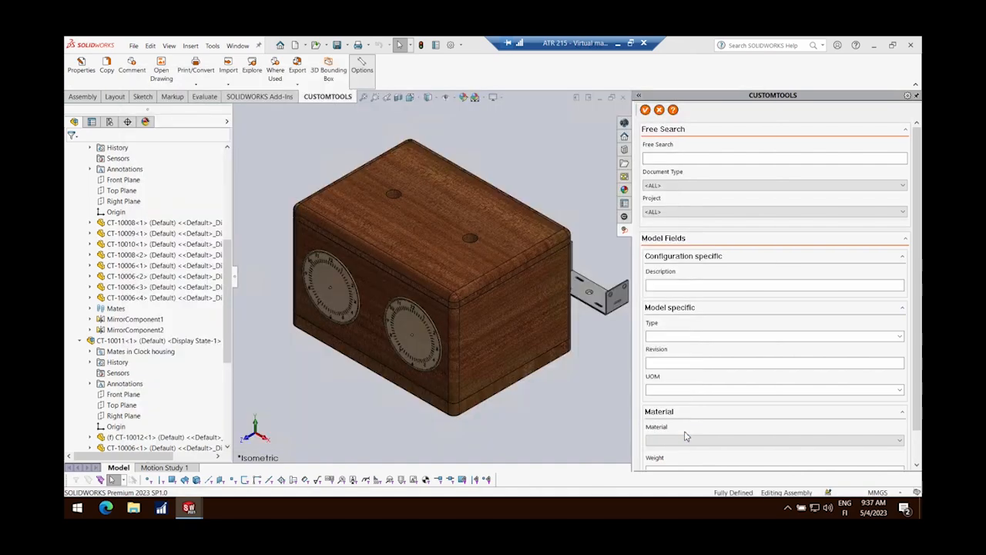
Create a 3D Bounding Box for the clock assembly and select it in the feature tree
click(335, 79)
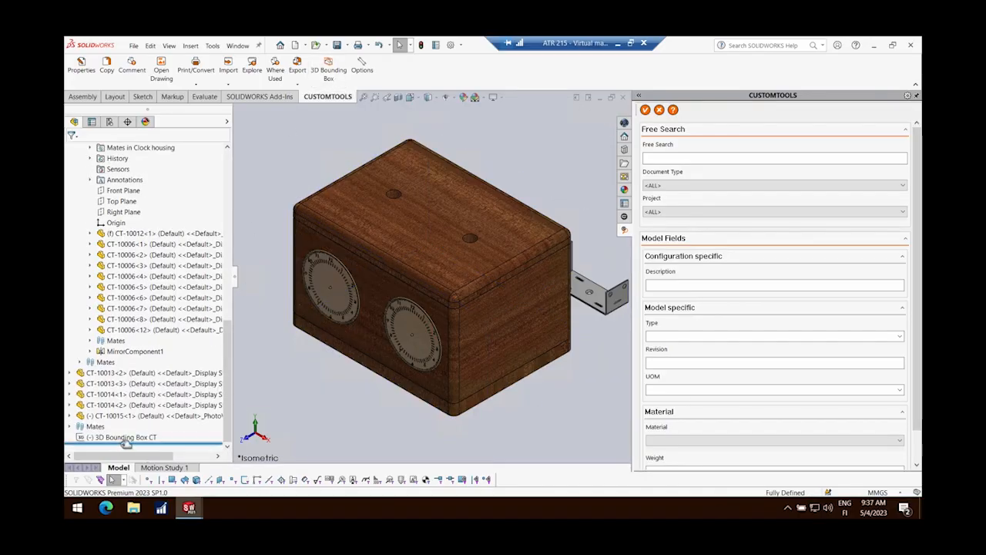
click(131, 438)
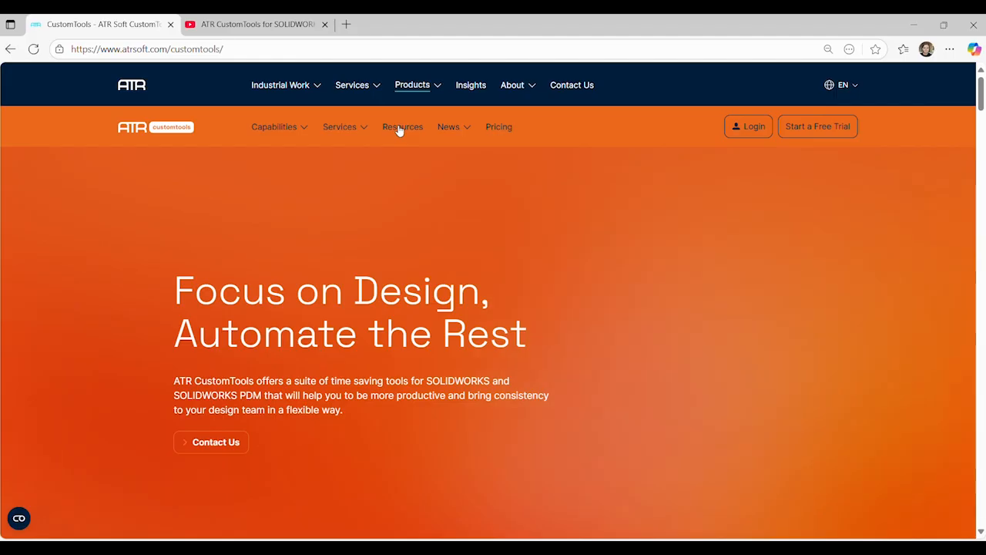
Open the Resources page of the CustomTools website in the browser and examine the available documentation, tutorial and support options
click(400, 128)
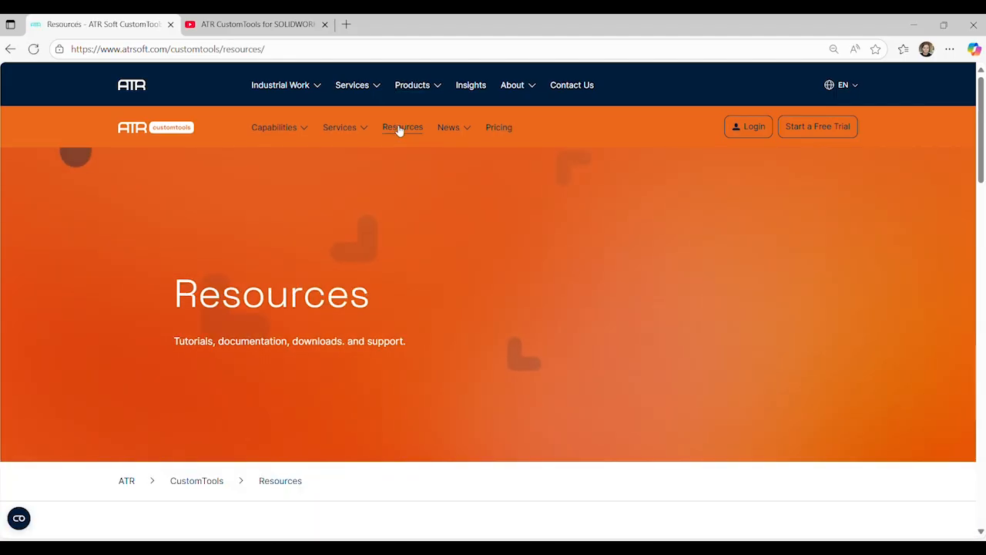
scroll(398, 130, down, 3)
scroll(397, 129, down, 3)
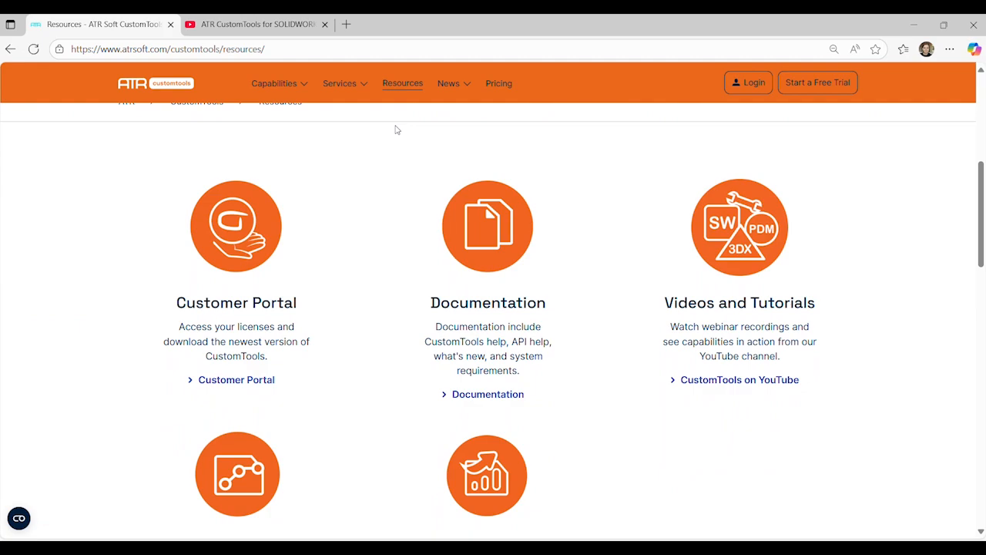
scroll(397, 129, down, 2)
scroll(397, 129, down, 1)
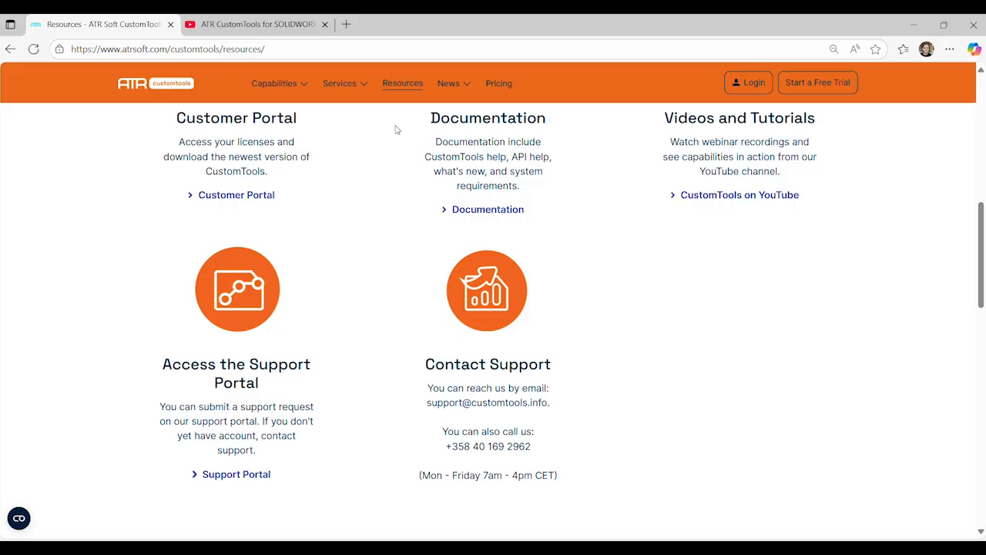
scroll(396, 129, up, 3)
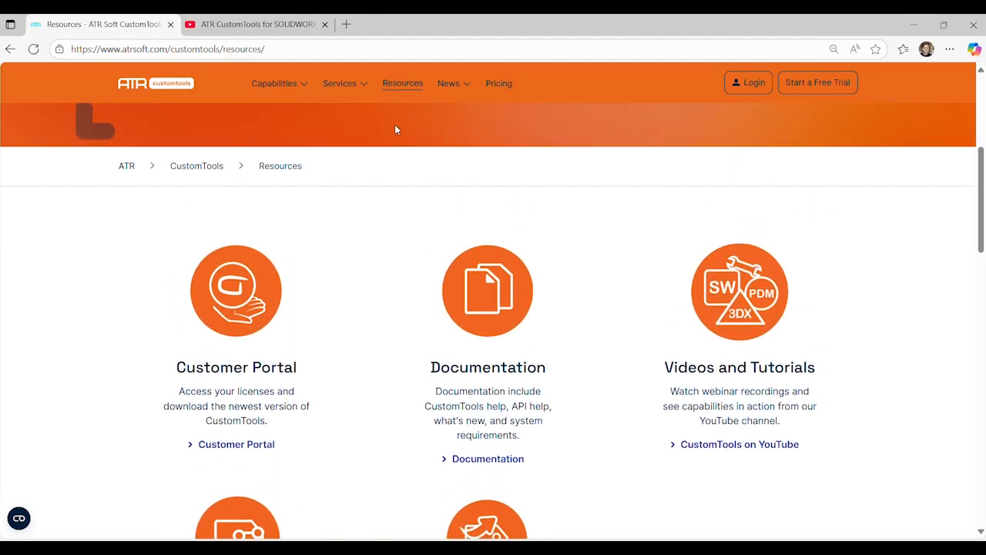
scroll(395, 129, up, 4)
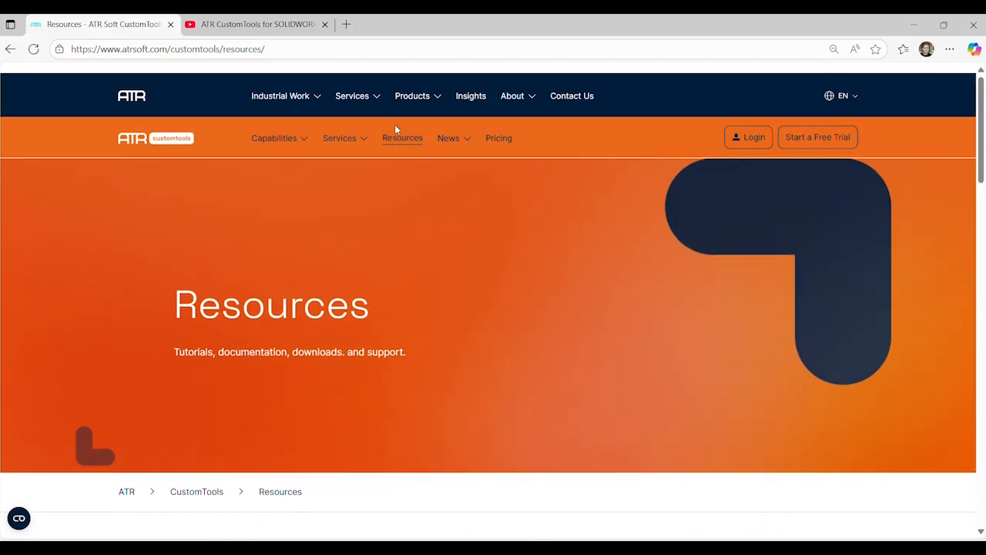
Open the CustomTools Webinars page, examine the upcoming sessions, and switch to the ATR CustomTools for SOLIDWORKS YouTube channel
mouse_move(443, 131)
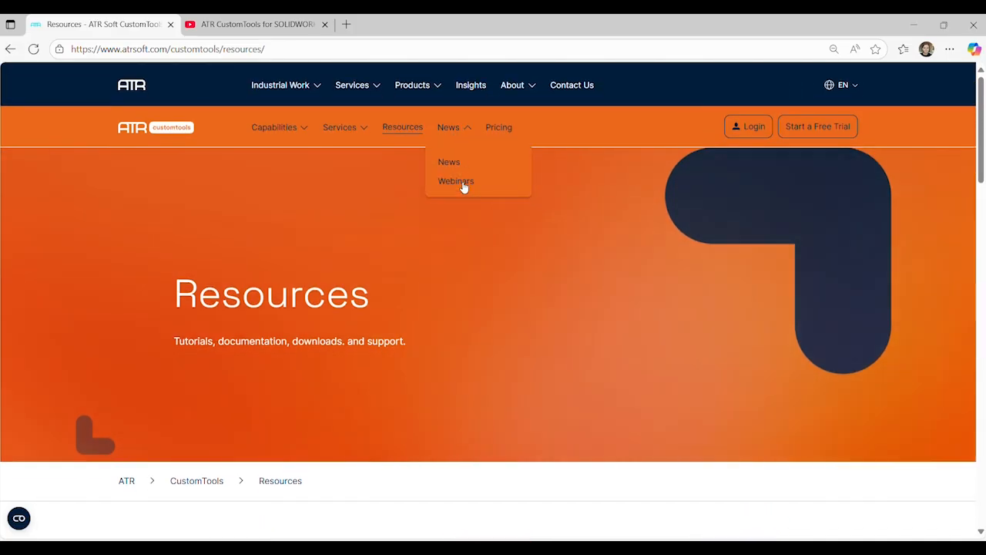
click(463, 184)
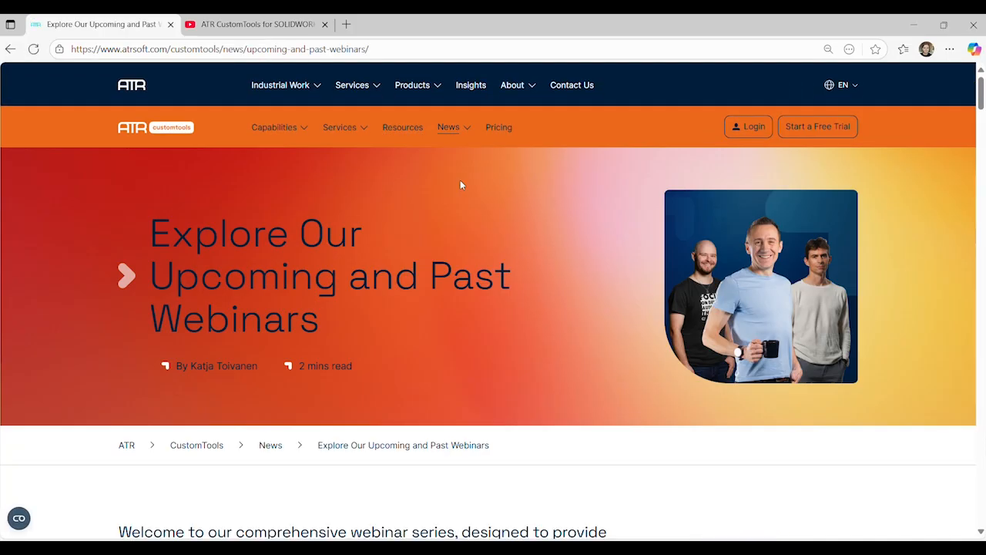
scroll(461, 185, down, 1)
scroll(461, 185, down, 3)
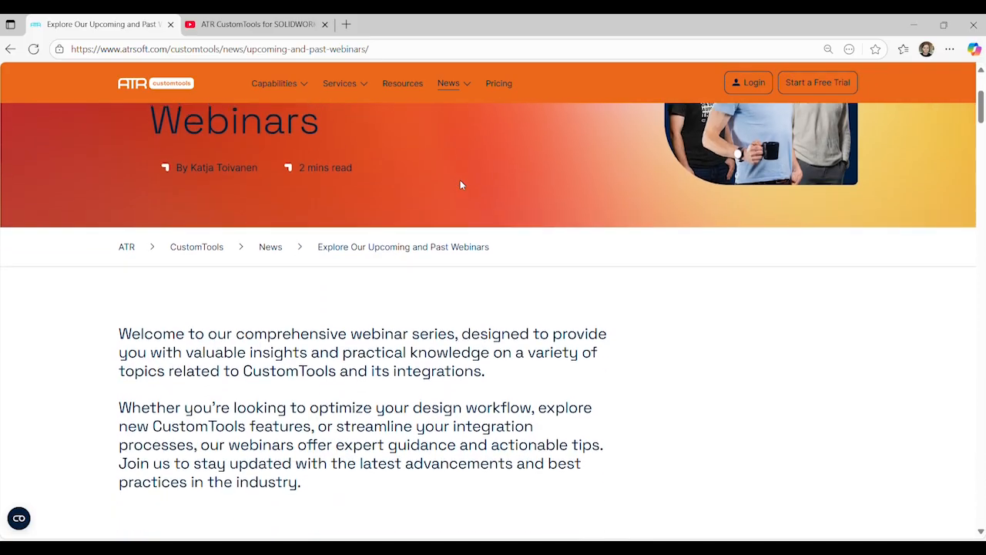
scroll(461, 185, down, 4)
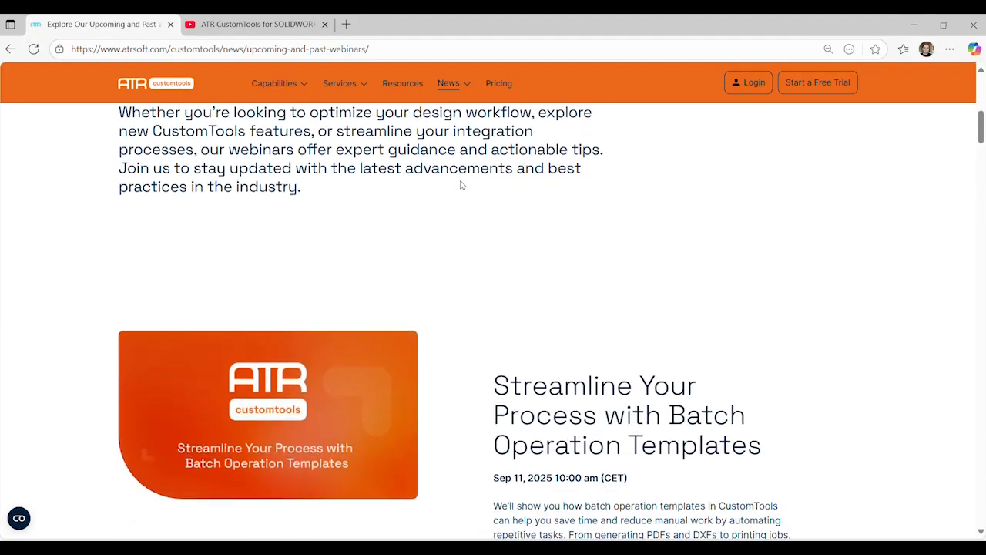
scroll(461, 185, down, 4)
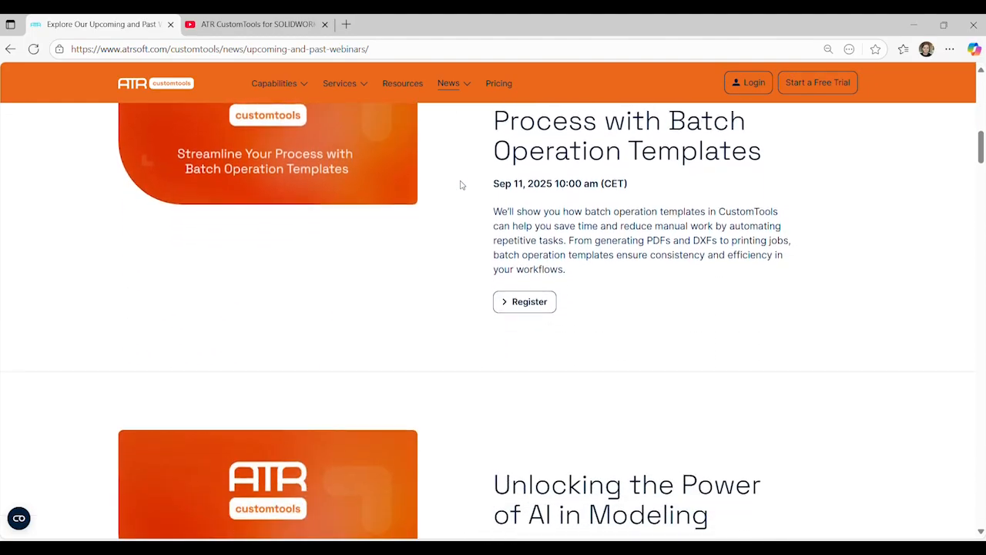
scroll(461, 185, down, 3)
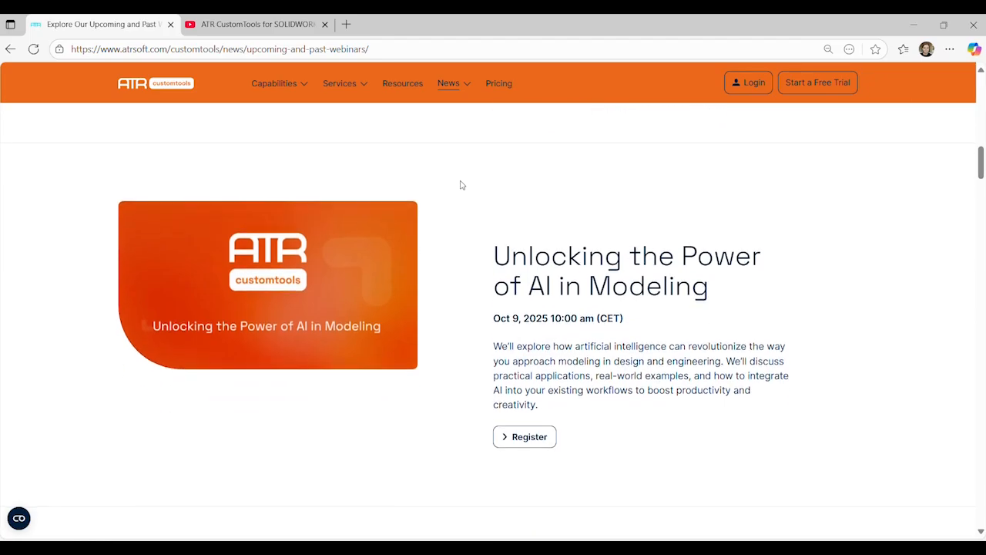
click(275, 26)
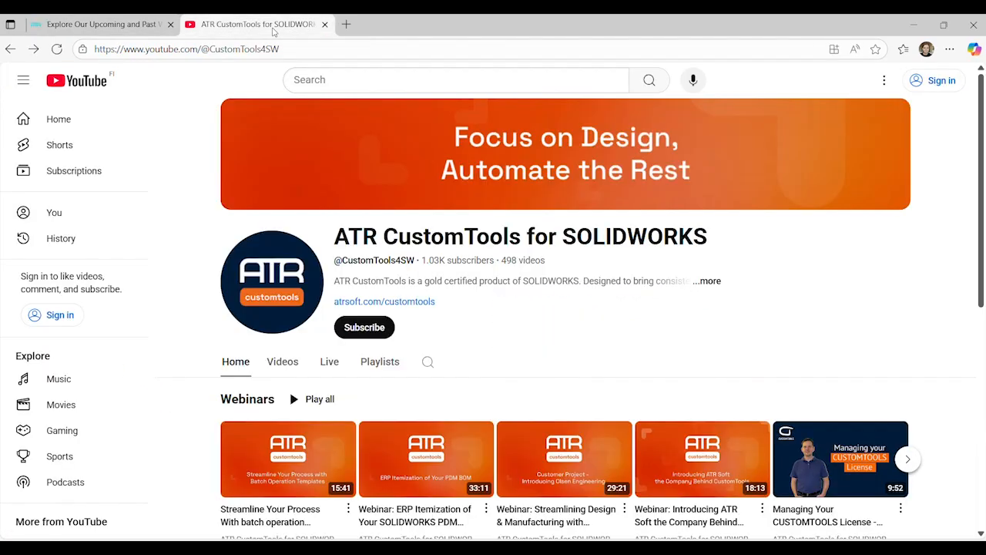